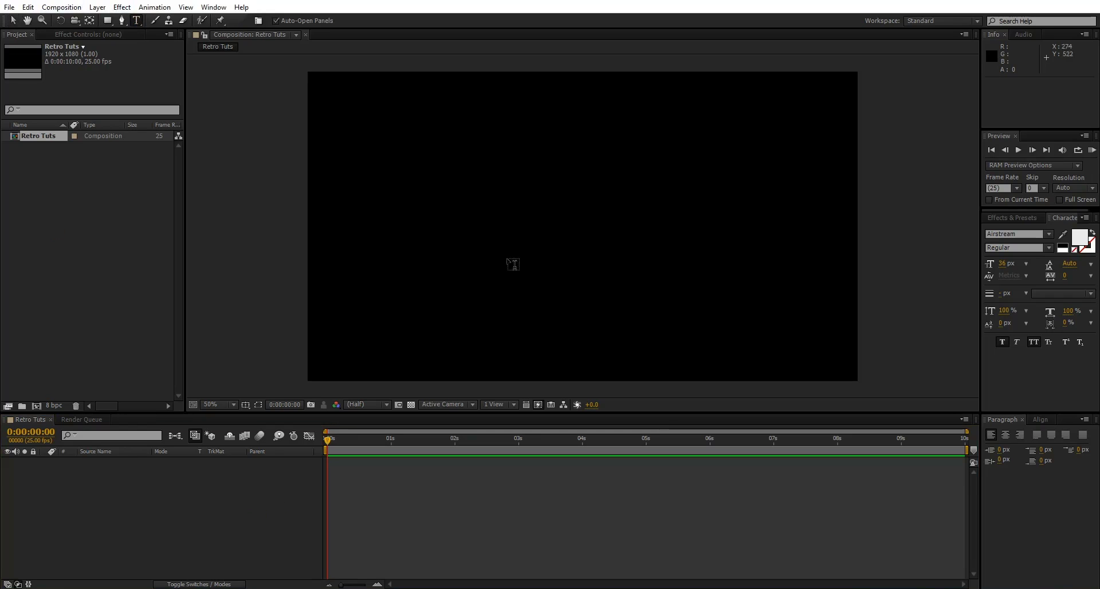
- Create a "Retro" text layer in Airstream Regular at 427 px, with faux bold and all caps turned off
{"action": "left_click", "coordinate": [494, 246]}
{"action": "type", "text": "RETRO"}
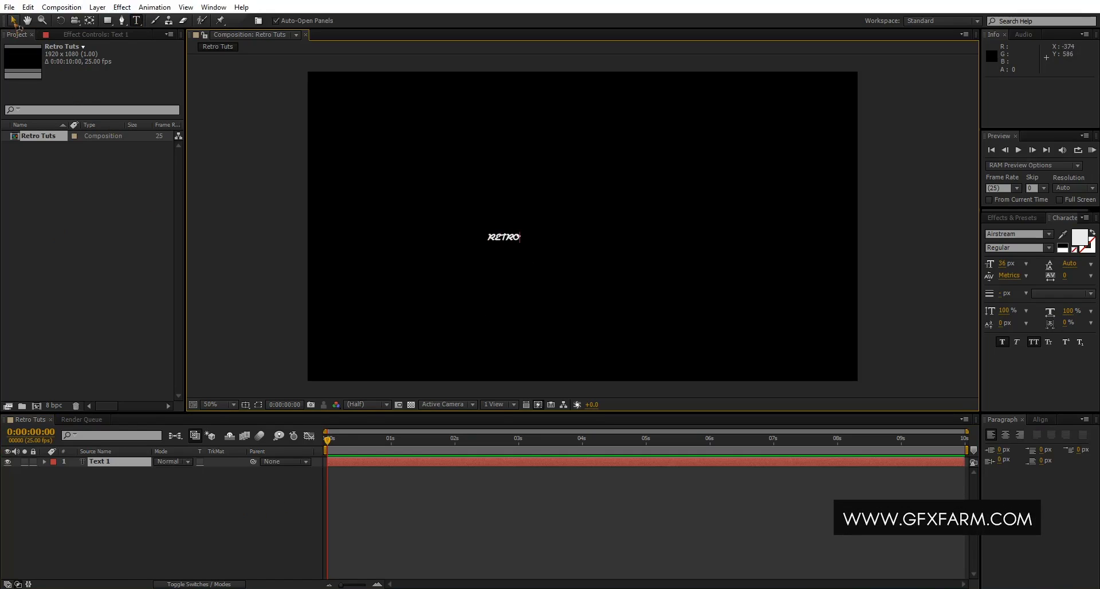
{"action": "left_click", "coordinate": [14, 23]}
{"action": "left_click_drag", "start_coordinate": [1008, 267], "coordinate": [1014, 364]}
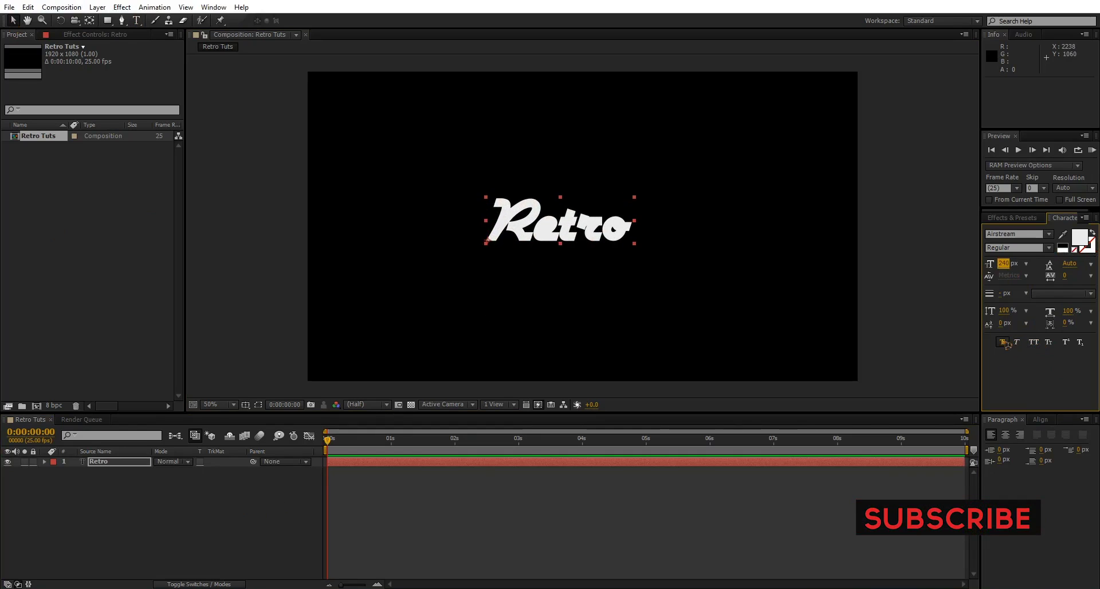
{"action": "mouse_move", "coordinate": [1004, 263]}
{"action": "left_mouse_down"}
{"action": "mouse_move", "coordinate": [1065, 267]}
{"action": "mouse_move", "coordinate": [1007, 265]}
{"action": "left_mouse_up"}
- Centre the Retro text horizontally and vertically in the composition
{"action": "left_click", "coordinate": [1040, 419]}
{"action": "left_click", "coordinate": [1070, 447]}
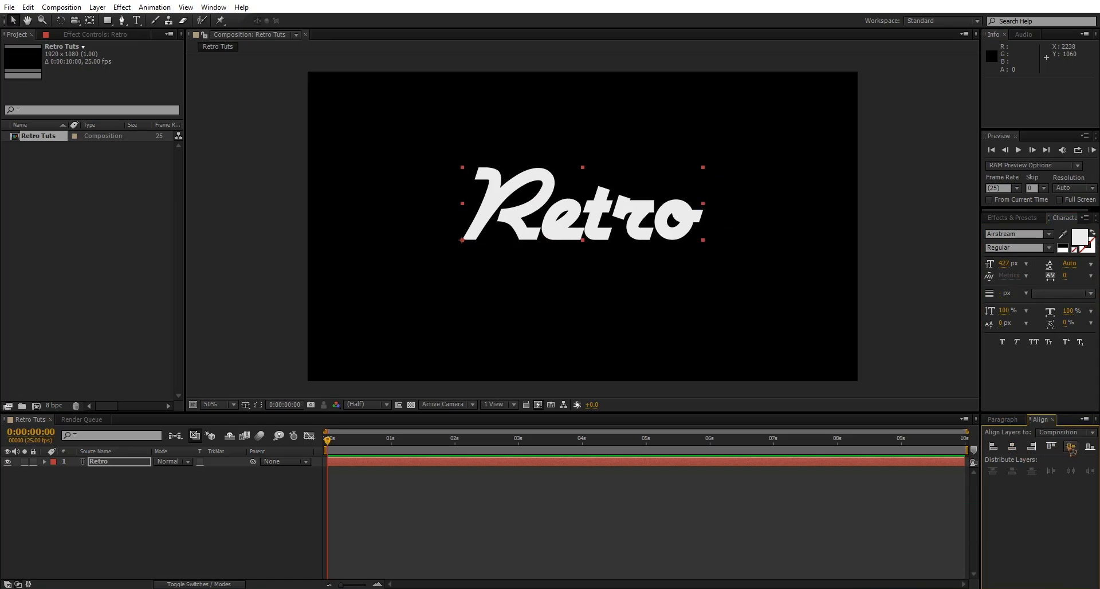
{"action": "left_click", "coordinate": [1070, 447]}
{"action": "left_click", "coordinate": [455, 533]}
- Pre-compose the Retro text layer as "Title", moving all attributes into the new composition
{"action": "left_click", "coordinate": [129, 464]}
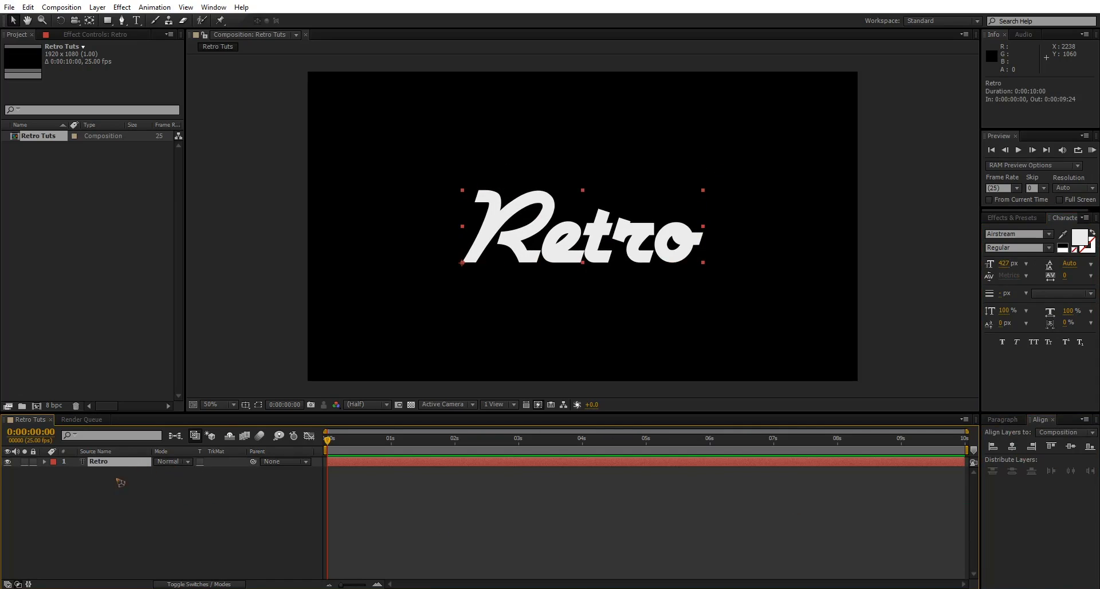
{"action": "key", "text": "ctrl+shift+c"}
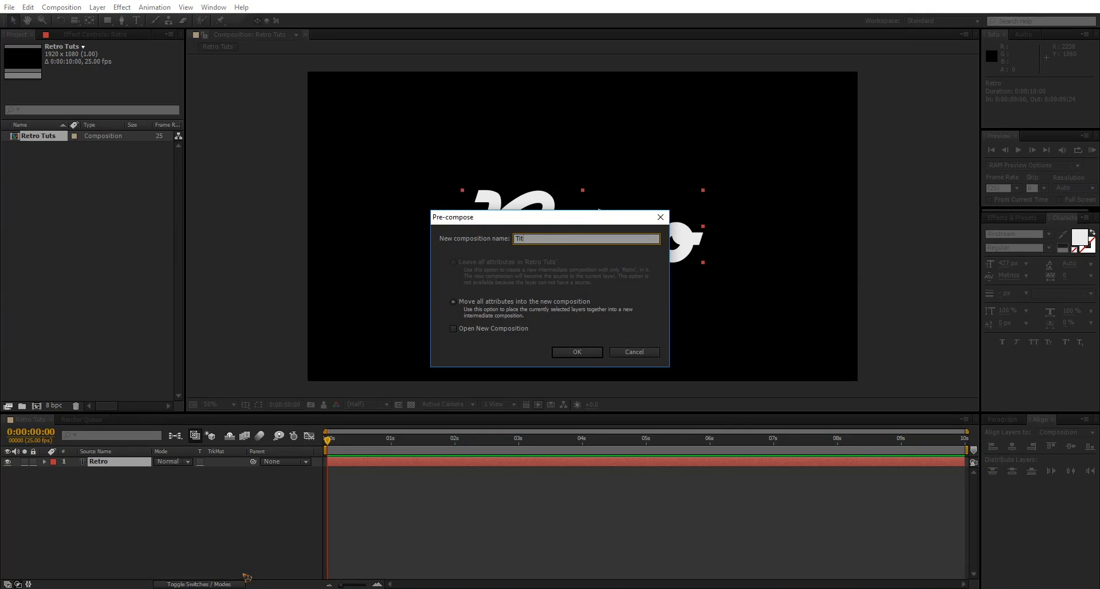
{"action": "left_click", "coordinate": [580, 354]}
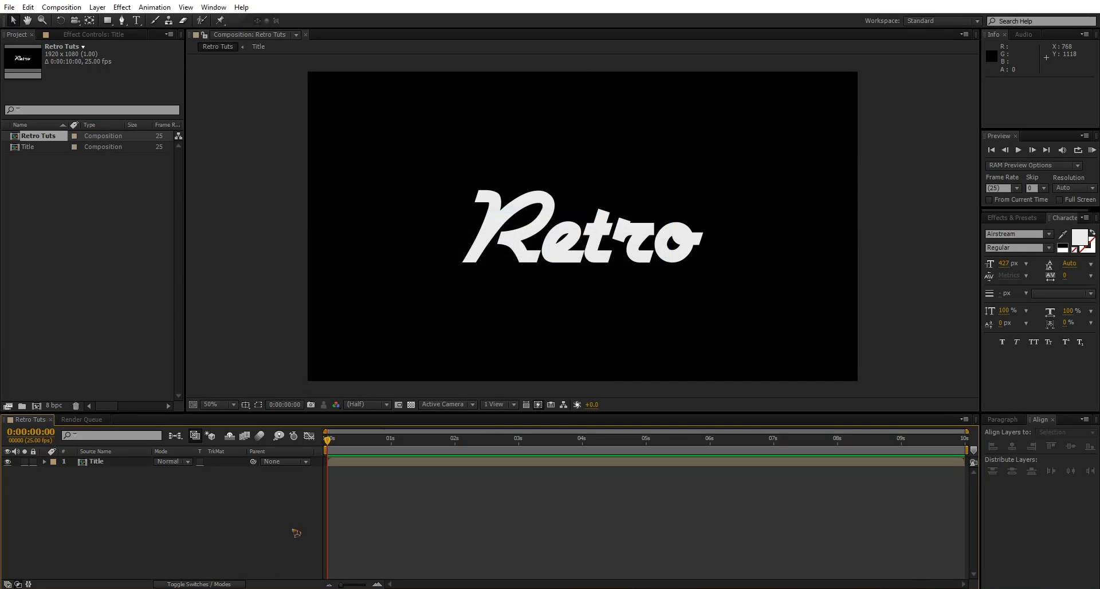
- Find the Drop Shadow effect and apply it to the Title layer
{"action": "left_click", "coordinate": [1010, 224]}
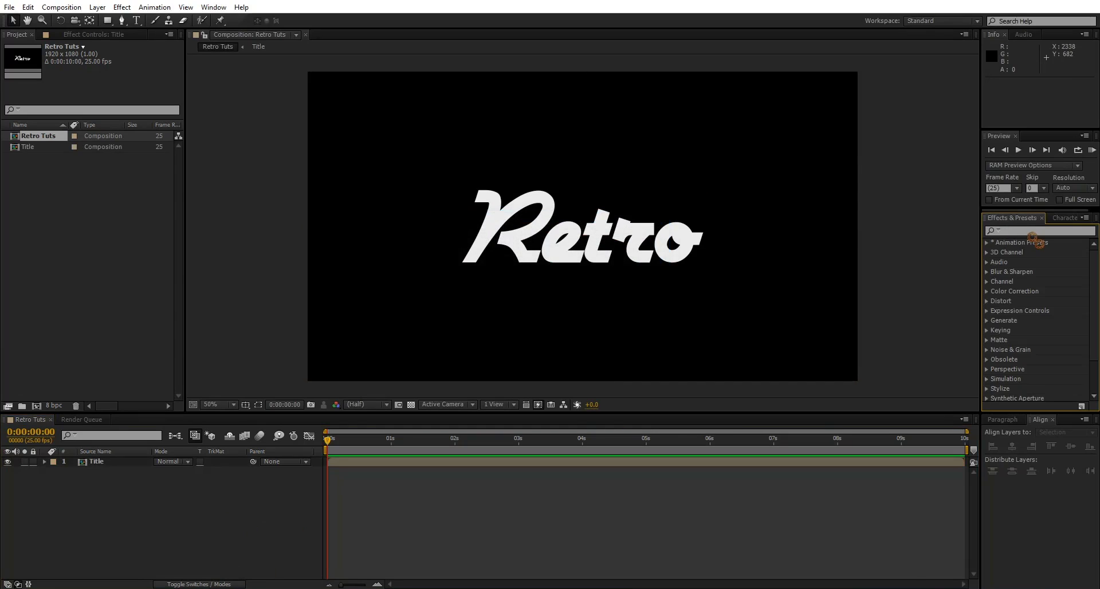
{"action": "type", "text": "drop"}
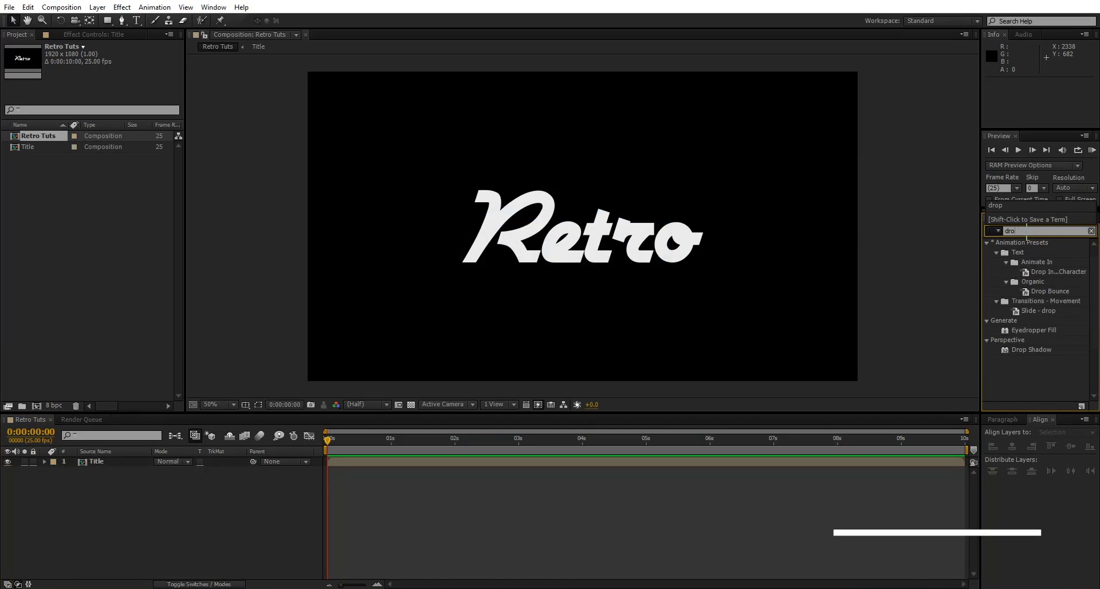
{"action": "left_click_drag", "start_coordinate": [1044, 352], "coordinate": [94, 463]}
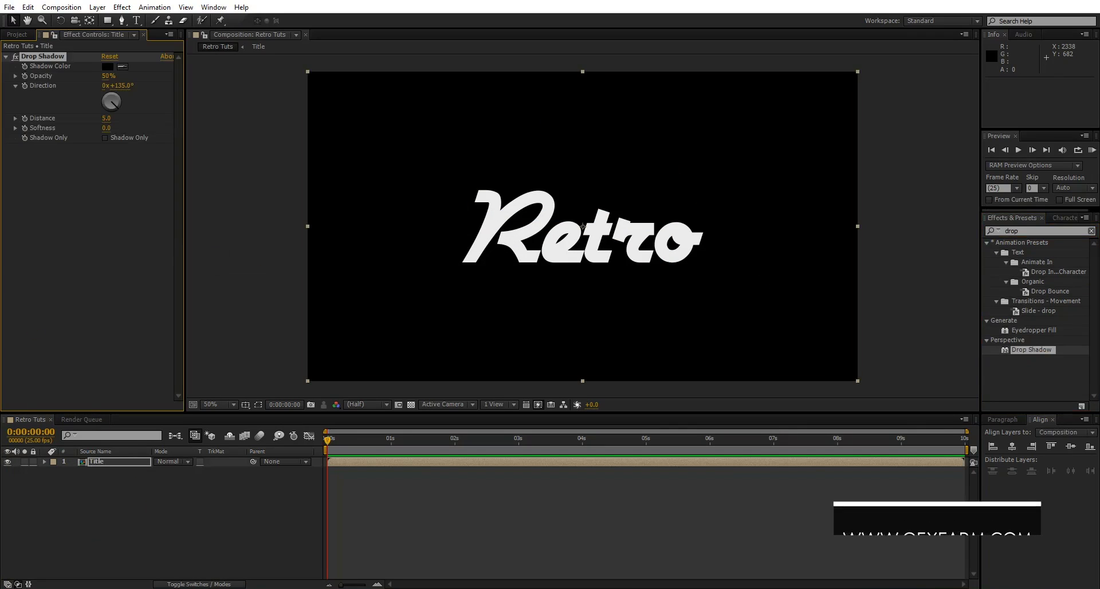
- Set the title's drop shadow colour to red F75454
{"action": "left_click", "coordinate": [107, 67]}
{"action": "left_click", "coordinate": [729, 308]}
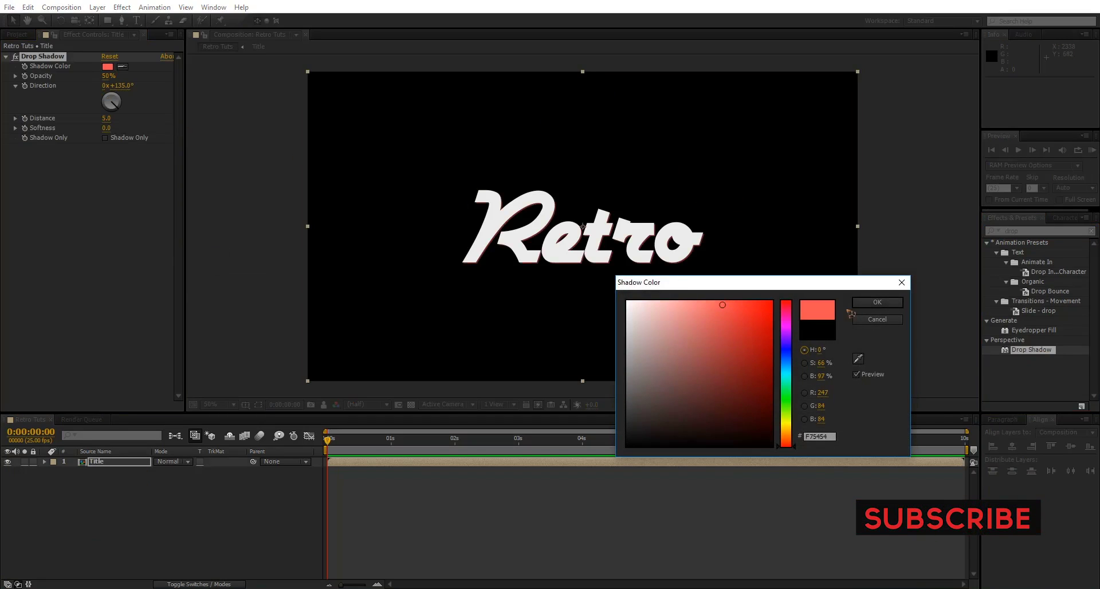
{"action": "left_click", "coordinate": [878, 302]}
- Set the title's drop shadow opacity to 100% and its distance to 20
{"action": "left_click_drag", "start_coordinate": [106, 79], "coordinate": [165, 146]}
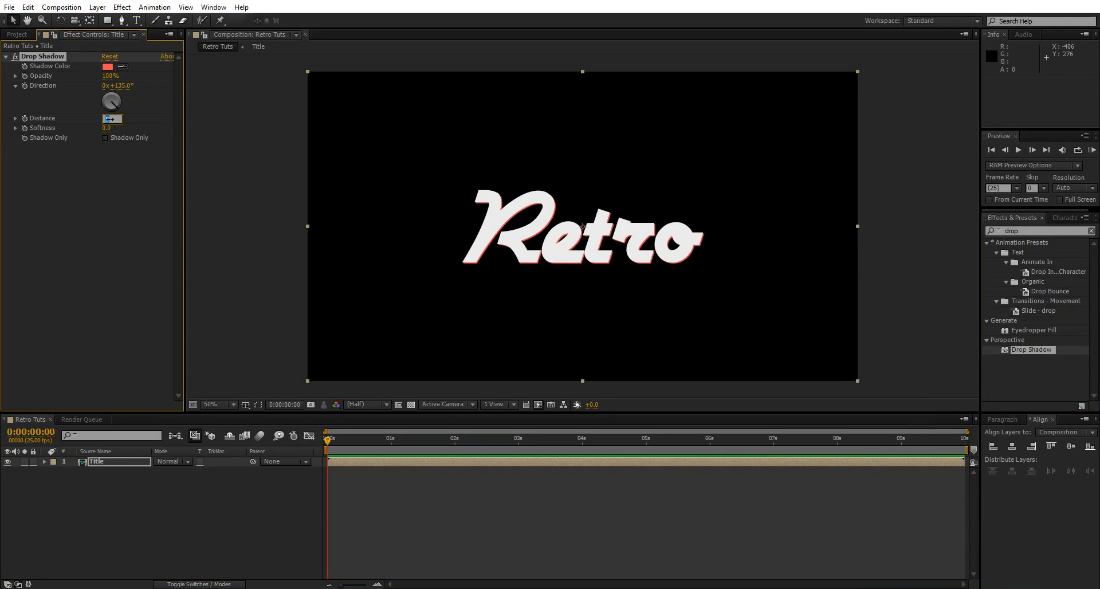
{"action": "type", "text": "20"}
{"action": "key", "text": "Return"}
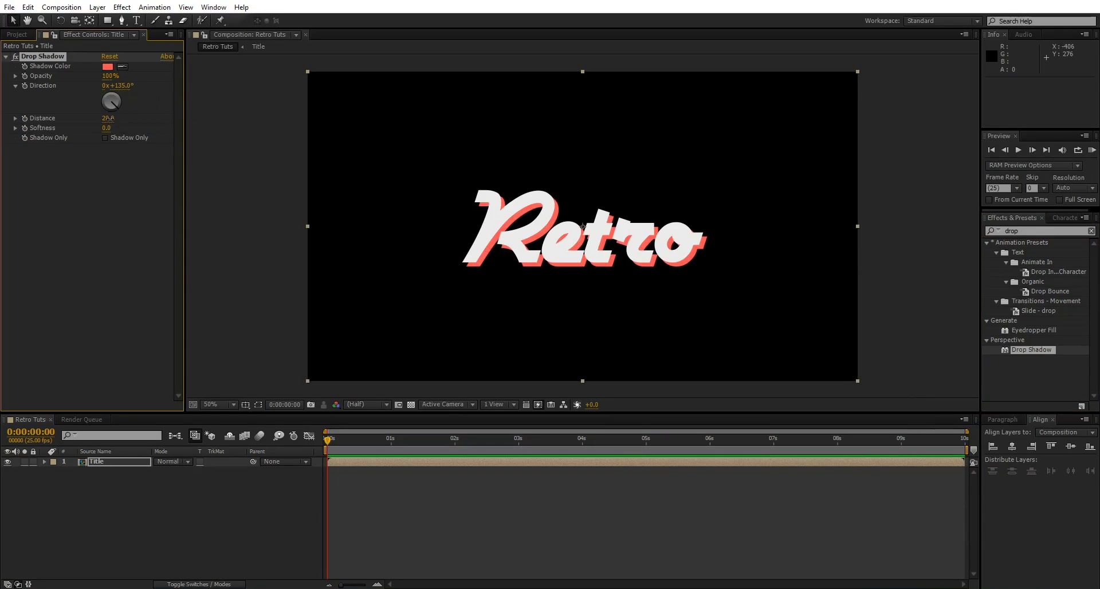
- Set the title's drop shadow colour to light coral FC8080
{"action": "left_click", "coordinate": [107, 67]}
{"action": "left_click", "coordinate": [698, 303]}
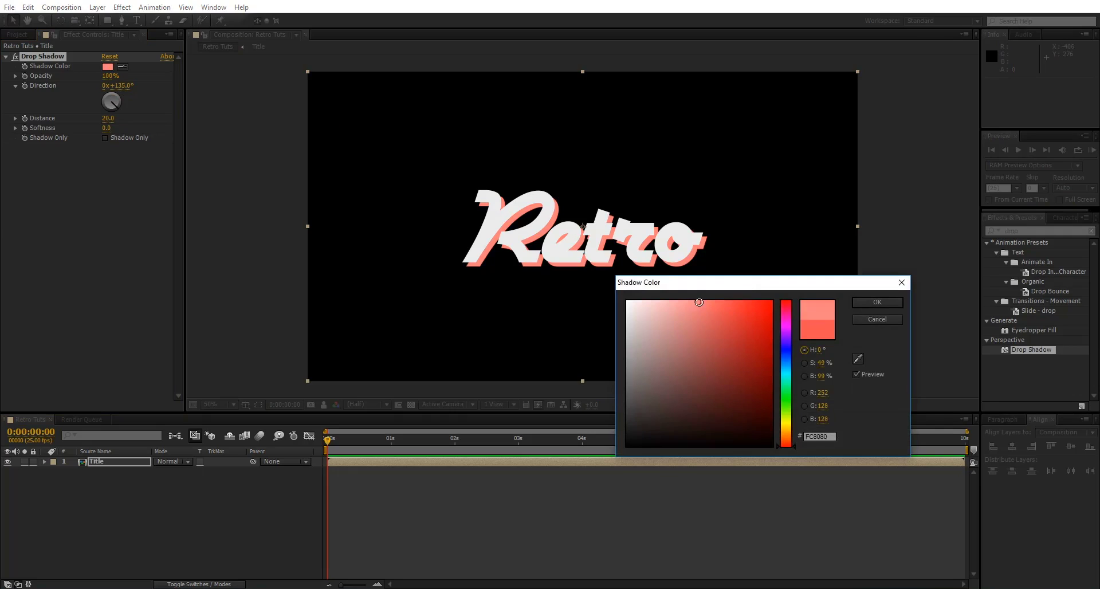
{"action": "left_click", "coordinate": [870, 307]}
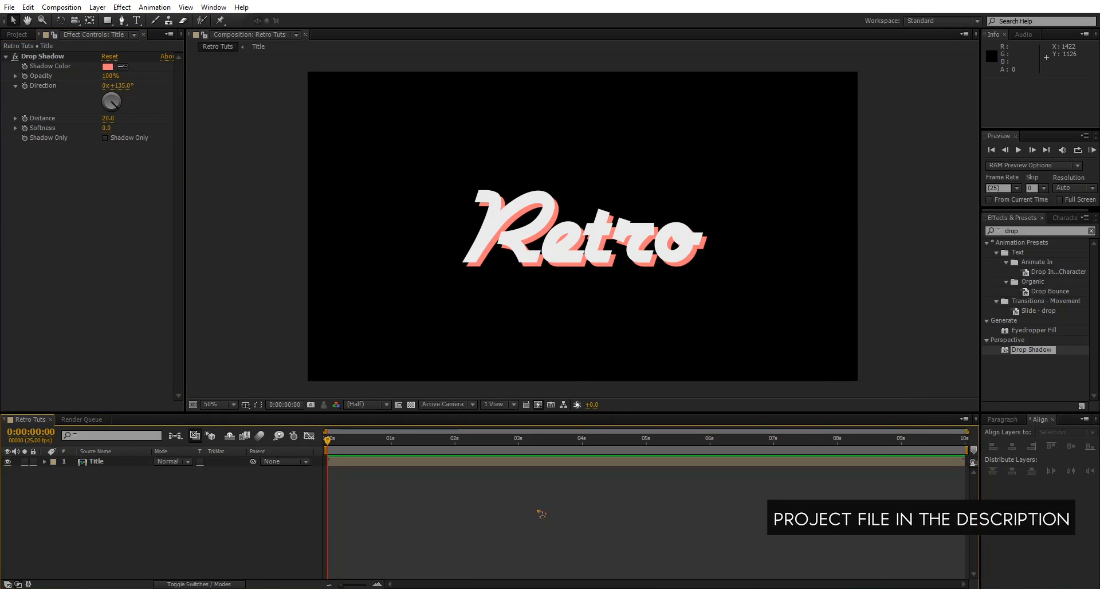
- Add a text layer reading "introducing" above the Retro title
{"action": "left_click", "coordinate": [137, 20]}
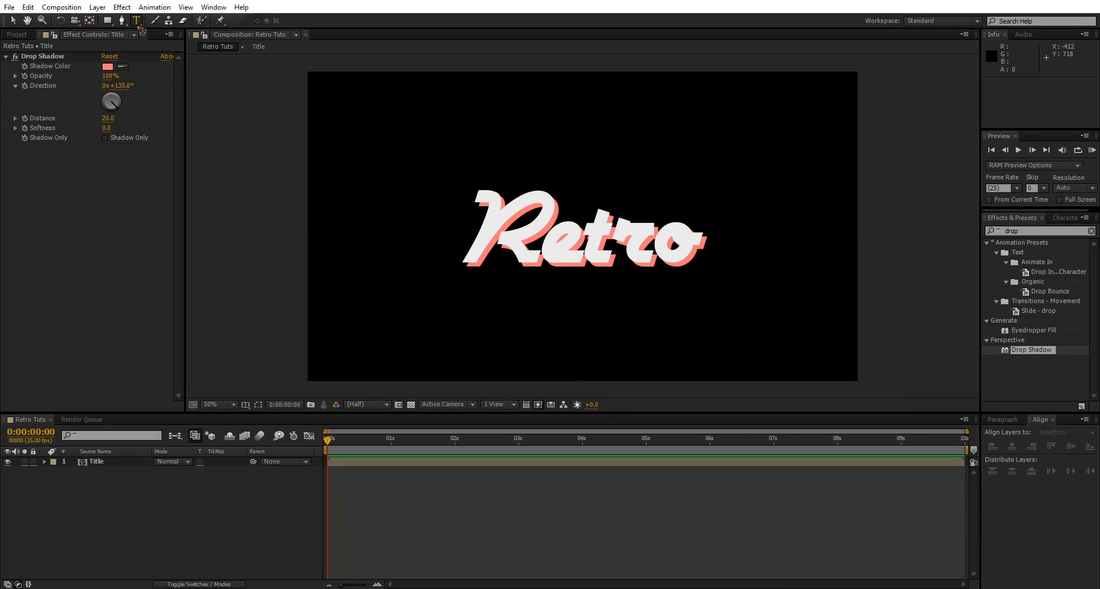
{"action": "left_click", "coordinate": [527, 152]}
{"action": "type", "text": "intro"}
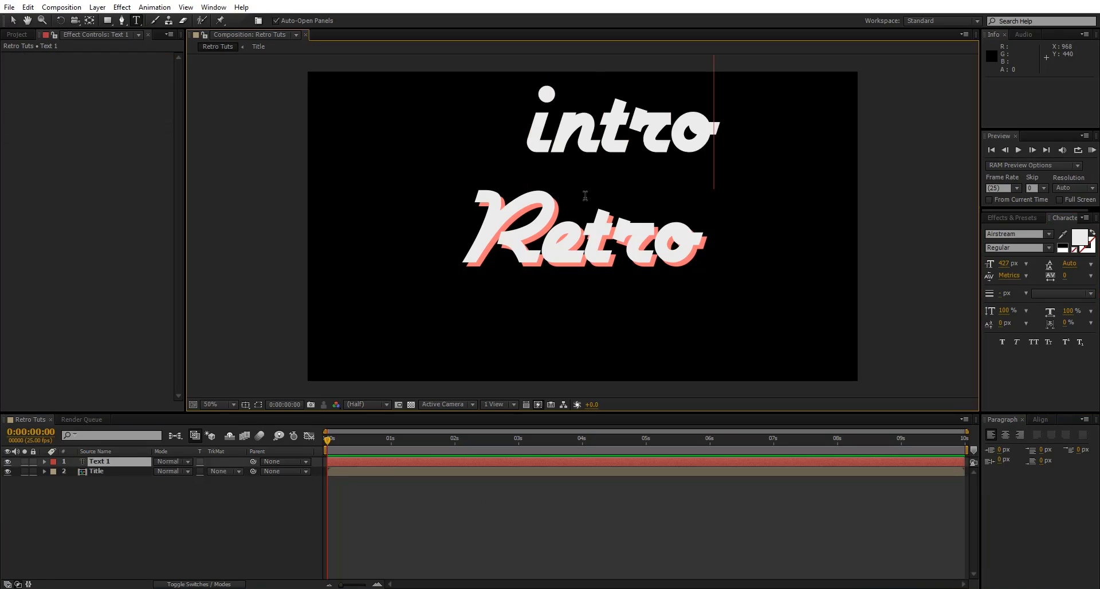
{"action": "type", "text": "ducting"}
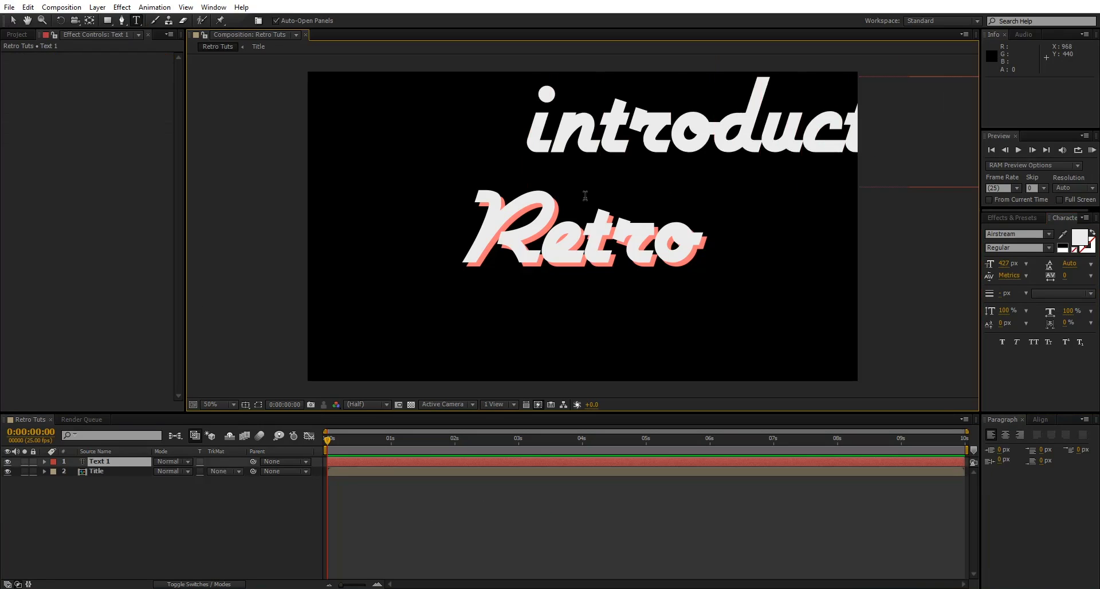
{"action": "left_click", "coordinate": [13, 20]}
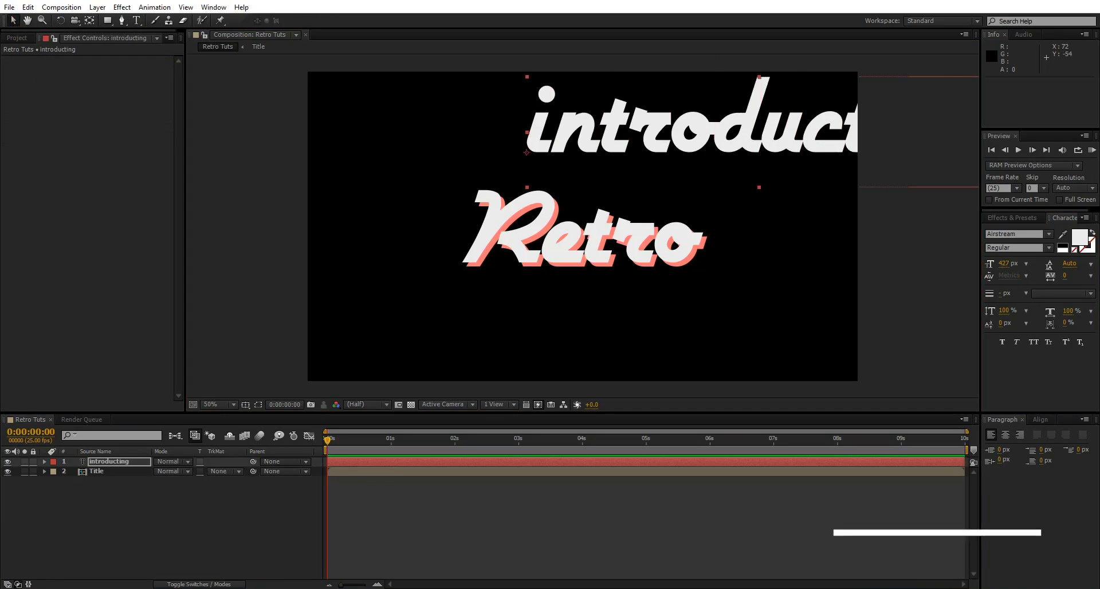
- Set the introducing text to Geomancy Extra Bold at 38 px with tracking of 626
{"action": "left_click", "coordinate": [1016, 234]}
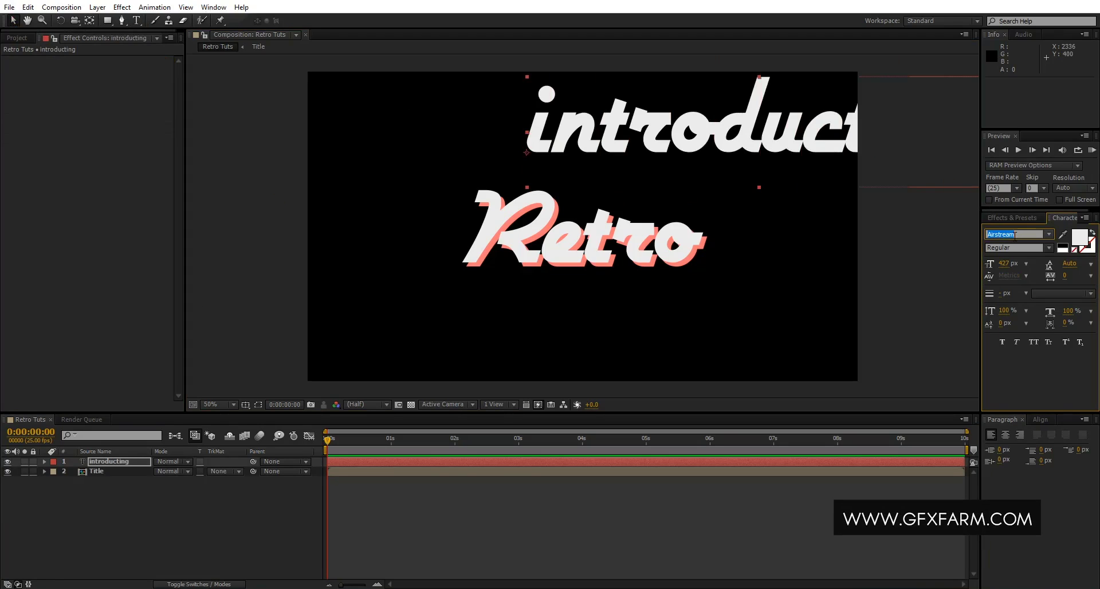
{"action": "type", "text": "Geomancy"}
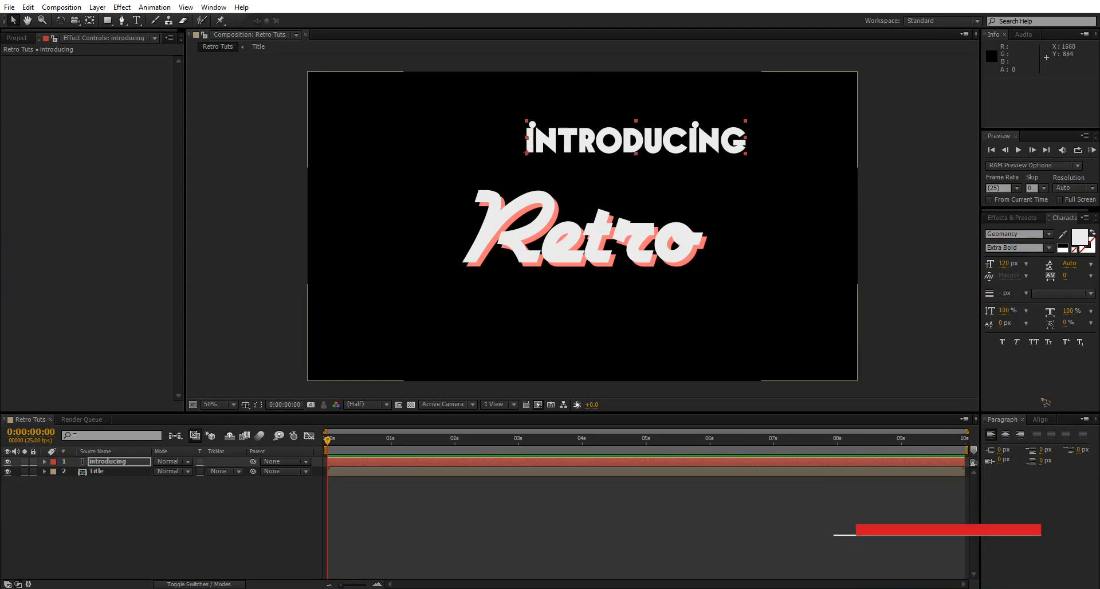
{"action": "left_click_drag", "start_coordinate": [1004, 264], "coordinate": [1091, 281]}
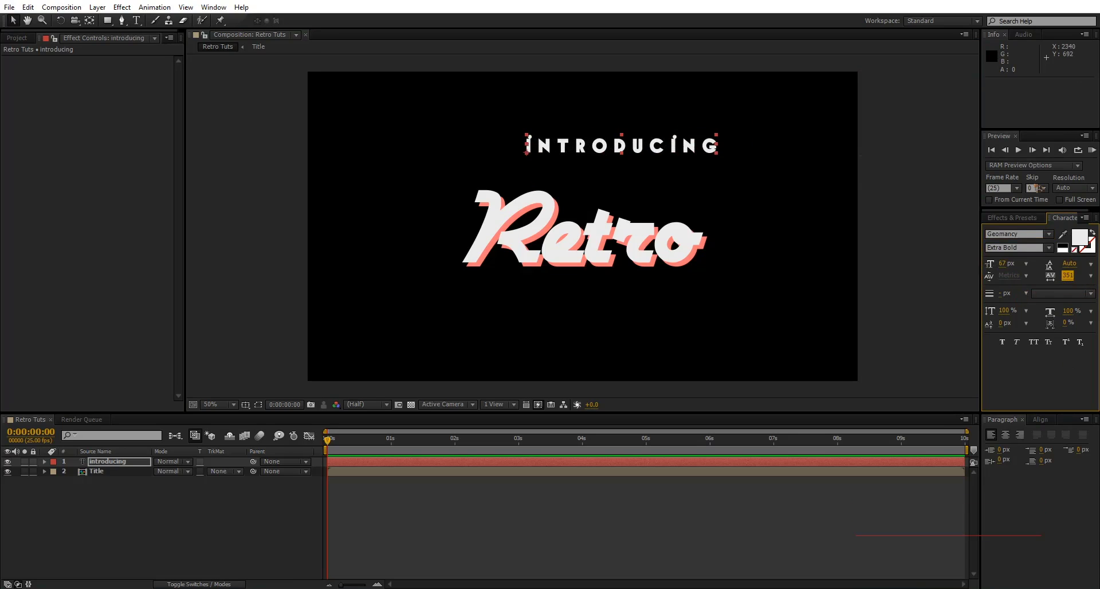
{"action": "left_click_drag", "start_coordinate": [1007, 265], "coordinate": [996, 268]}
{"action": "left_click_drag", "start_coordinate": [1067, 276], "coordinate": [1096, 150]}
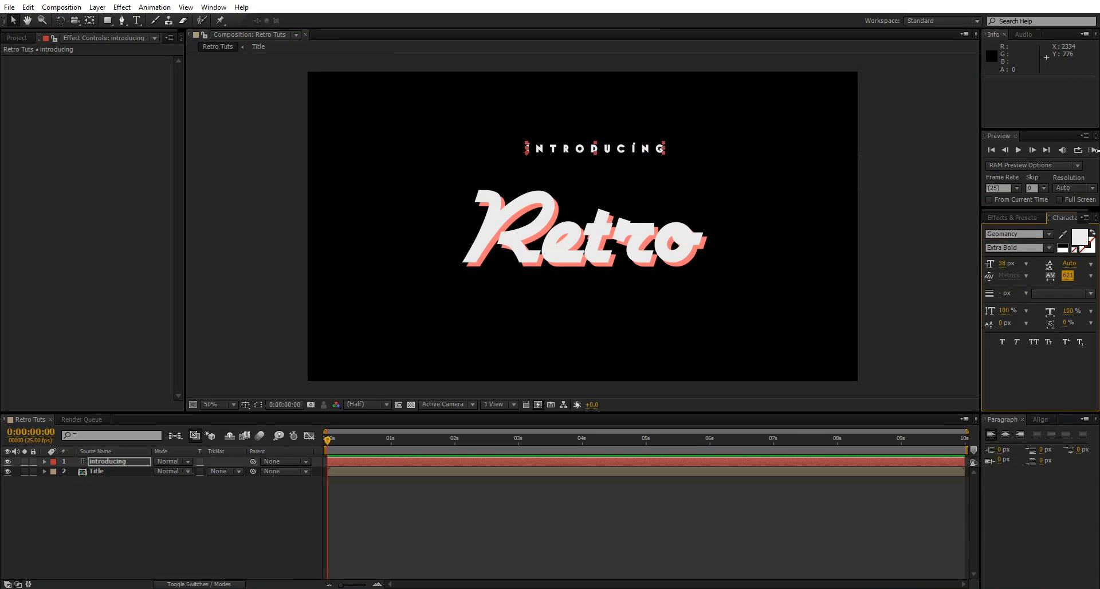
- Centre the introducing text in the composition and move it straight up to just above the Retro title
{"action": "left_click", "coordinate": [1042, 419]}
{"action": "left_click", "coordinate": [1015, 447]}
{"action": "left_click", "coordinate": [1071, 447]}
{"action": "key", "text": "shift+Up"}
{"action": "key", "text": "shift+Up"}
{"action": "key", "text": "shift+Up"}
{"action": "key", "text": "shift+Up"}
{"action": "key", "text": "shift+Up"}
{"action": "key", "text": "shift+Up"}
{"action": "key", "text": "shift+Up"}
{"action": "key", "text": "shift+Up"}
{"action": "key", "text": "shift+Up"}
{"action": "key", "text": "shift+Up"}
{"action": "key", "text": "shift+Up"}
{"action": "key", "text": "shift+Up"}
{"action": "key", "text": "shift+Up"}
{"action": "key", "text": "shift+Up"}
{"action": "key", "text": "shift+Up"}
{"action": "key", "text": "shift+Up"}
{"action": "key", "text": "shift+Up"}
{"action": "key", "text": "shift+Up"}
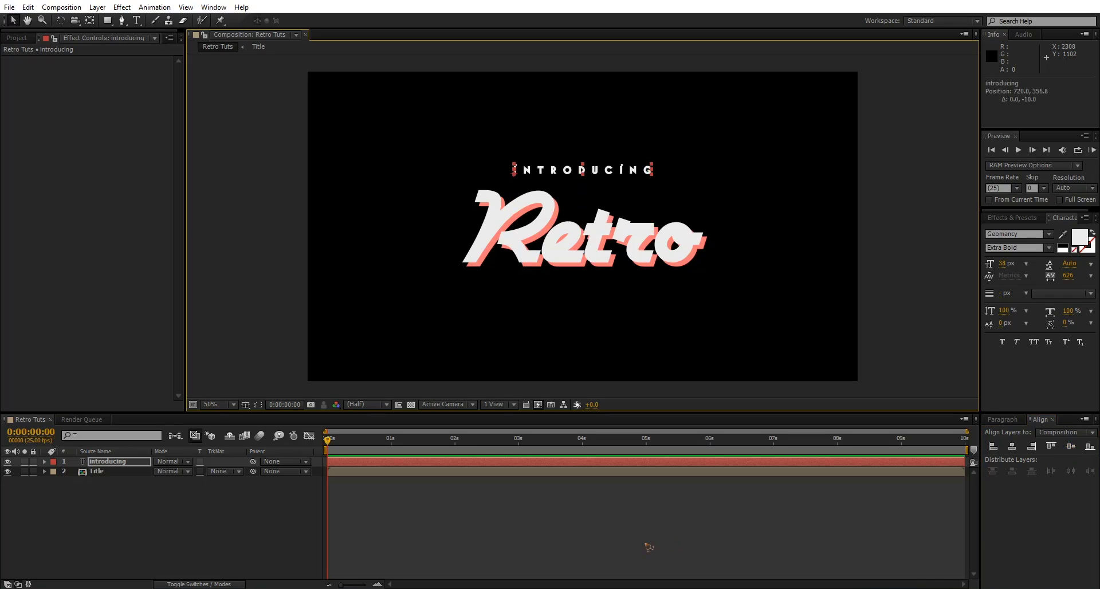
- Draw a wide elliptical mask on the introducing layer, surrounding the title with its upper edge at the small text
{"action": "left_click", "coordinate": [150, 540]}
{"action": "left_click", "coordinate": [117, 463]}
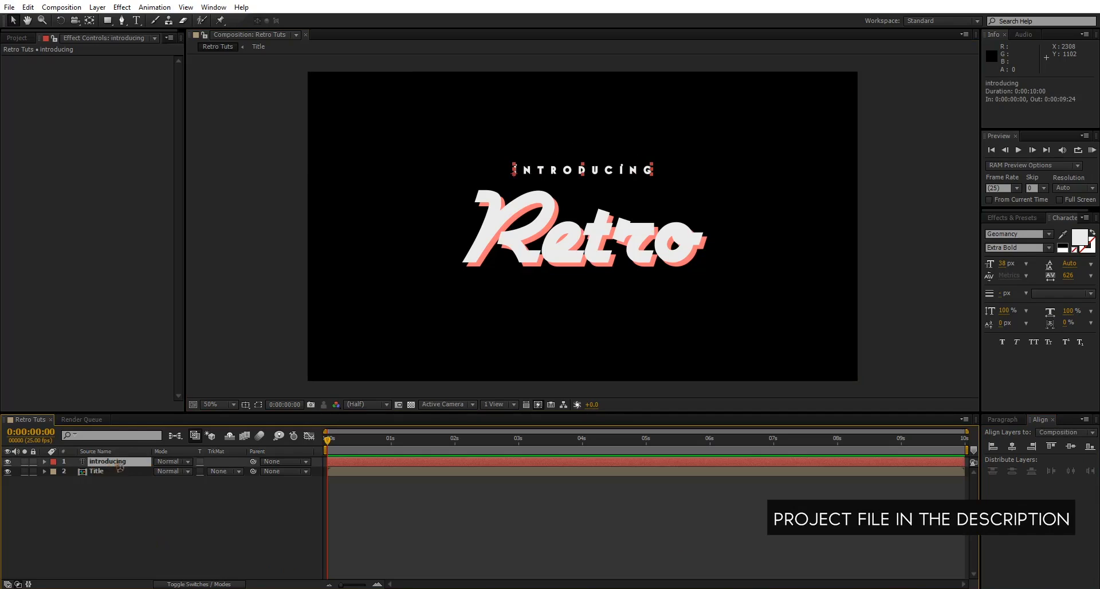
{"action": "mouse_move", "coordinate": [107, 20]}
{"action": "left_mouse_down"}
{"action": "mouse_move", "coordinate": [162, 56]}
{"action": "mouse_move", "coordinate": [156, 44]}
{"action": "left_mouse_up"}
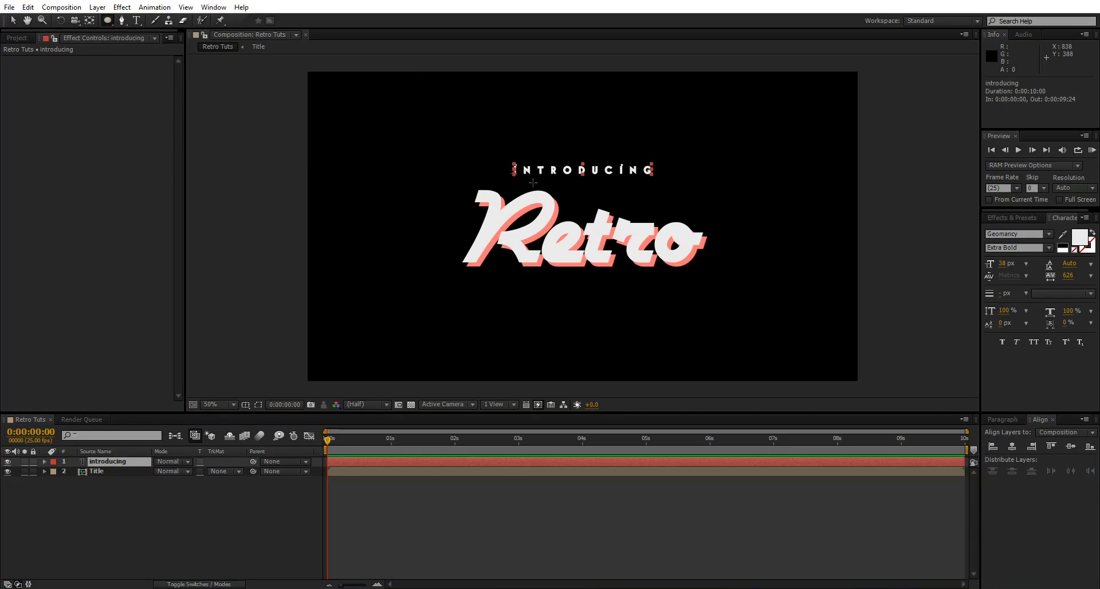
{"action": "left_click_drag", "start_coordinate": [513, 169], "coordinate": [564, 200]}
{"action": "left_click_drag", "start_coordinate": [692, 262], "coordinate": [732, 341]}
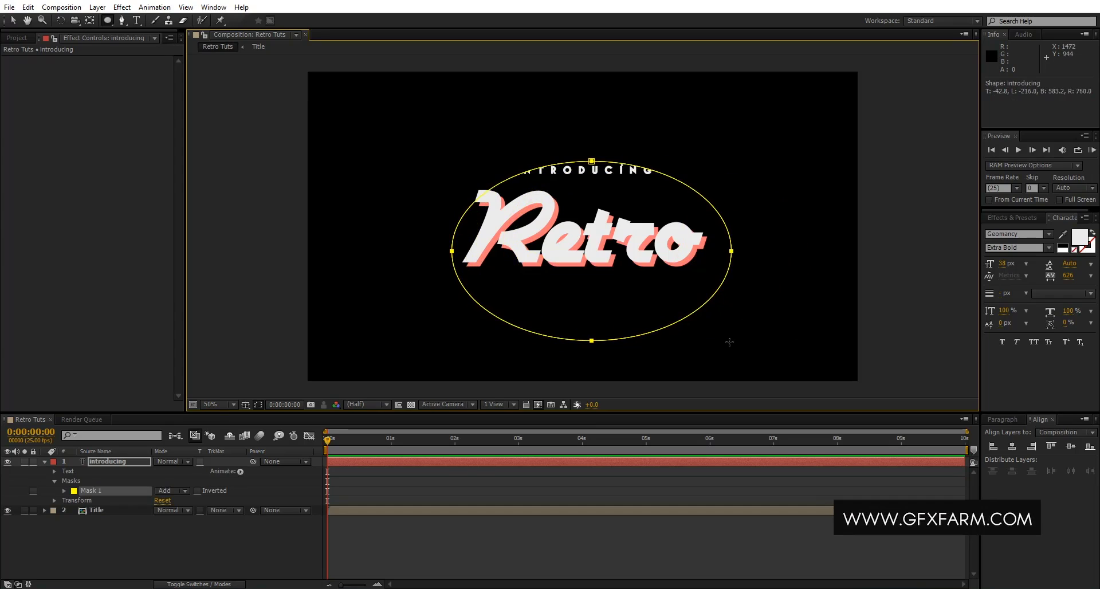
- Set Mask 1 as the path for the introducing text
{"action": "left_click", "coordinate": [55, 471]}
{"action": "left_click", "coordinate": [86, 491]}
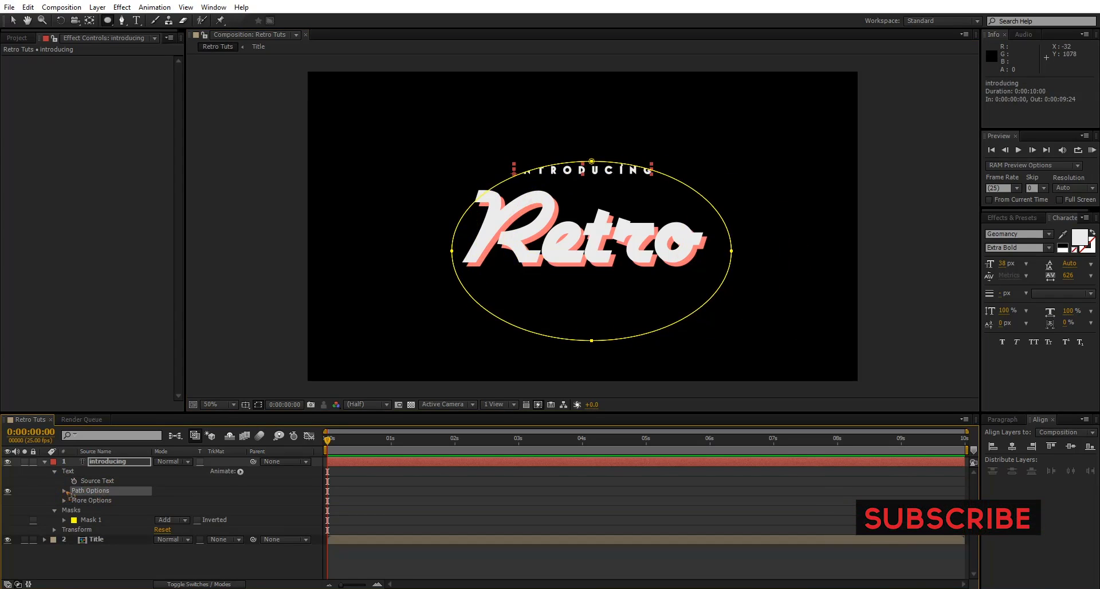
{"action": "left_click", "coordinate": [64, 491]}
{"action": "left_click", "coordinate": [191, 503]}
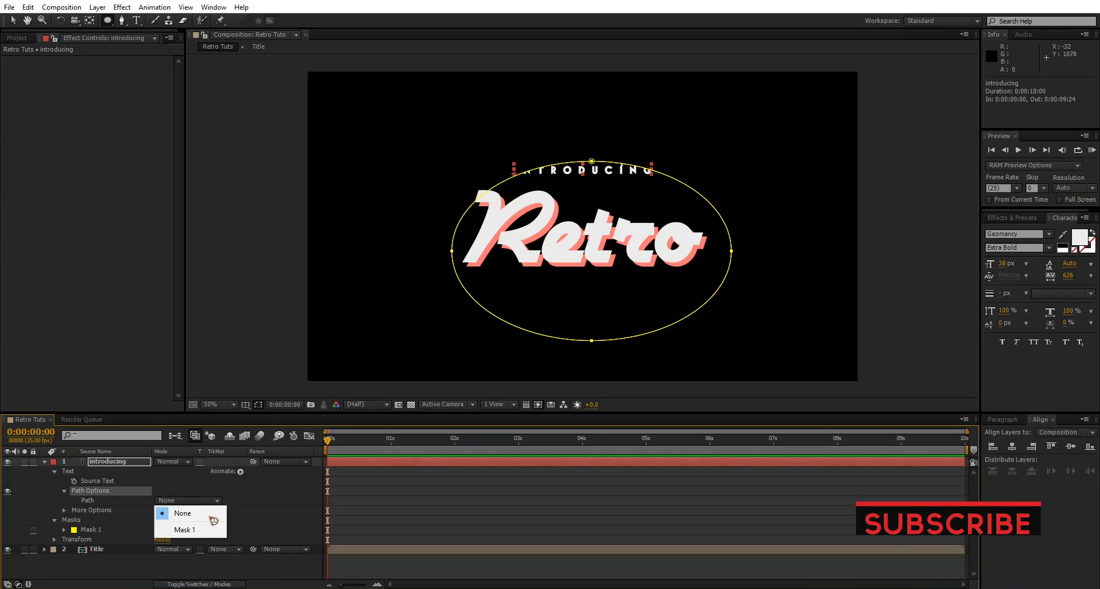
{"action": "left_click", "coordinate": [175, 530]}
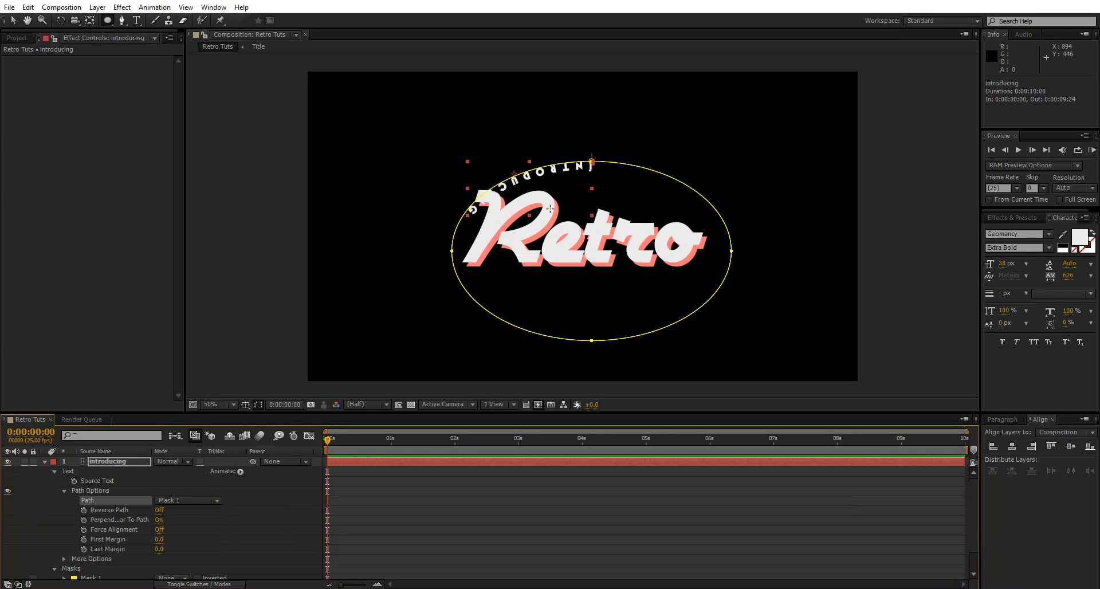
- Turn on Reverse Path and reduce the First Margin until the introducing text arches centrally over the Retro title
{"action": "left_click", "coordinate": [158, 510]}
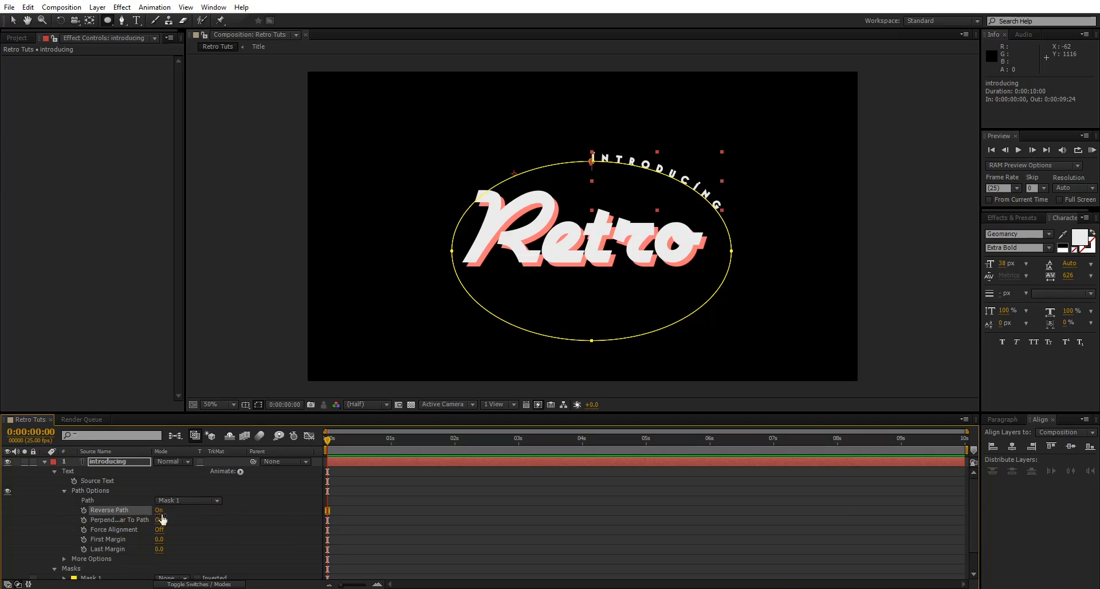
{"action": "left_click", "coordinate": [116, 542]}
{"action": "left_click_drag", "start_coordinate": [159, 539], "coordinate": [27, 546]}
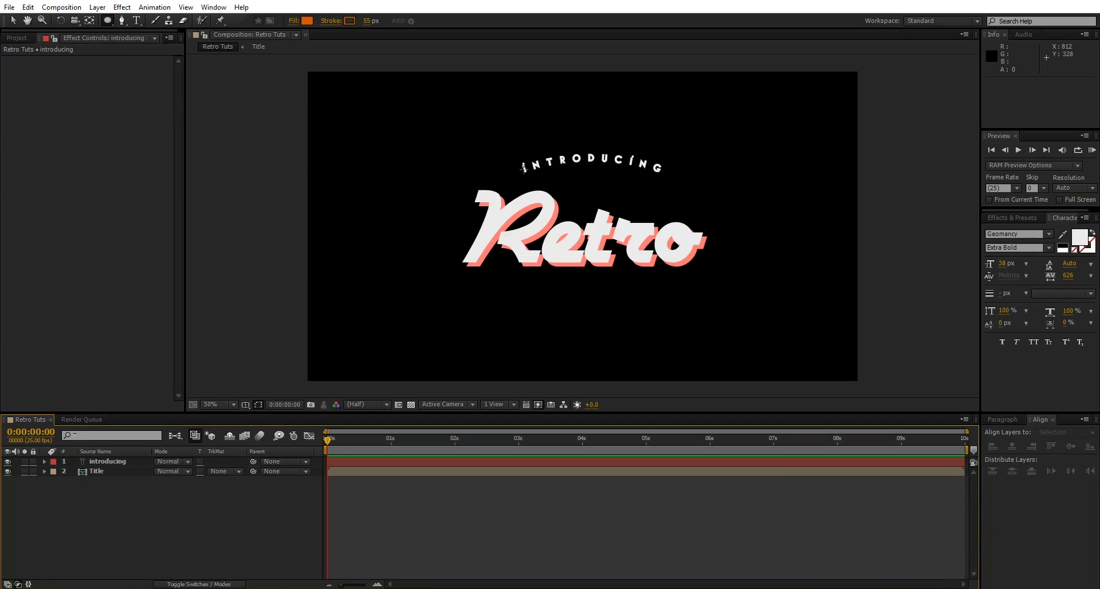
{"action": "left_click", "coordinate": [13, 20]}
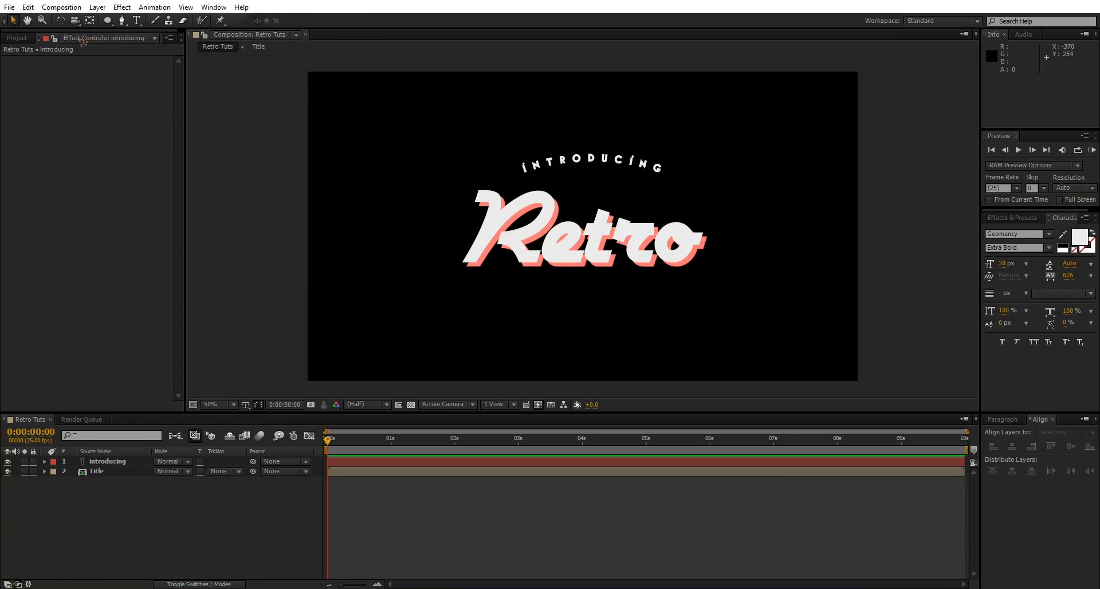
- Activate the Pen tool with no layer selected and set the shape fill to None
{"action": "left_click_drag", "start_coordinate": [122, 22], "coordinate": [160, 26]}
{"action": "left_click", "coordinate": [294, 21]}
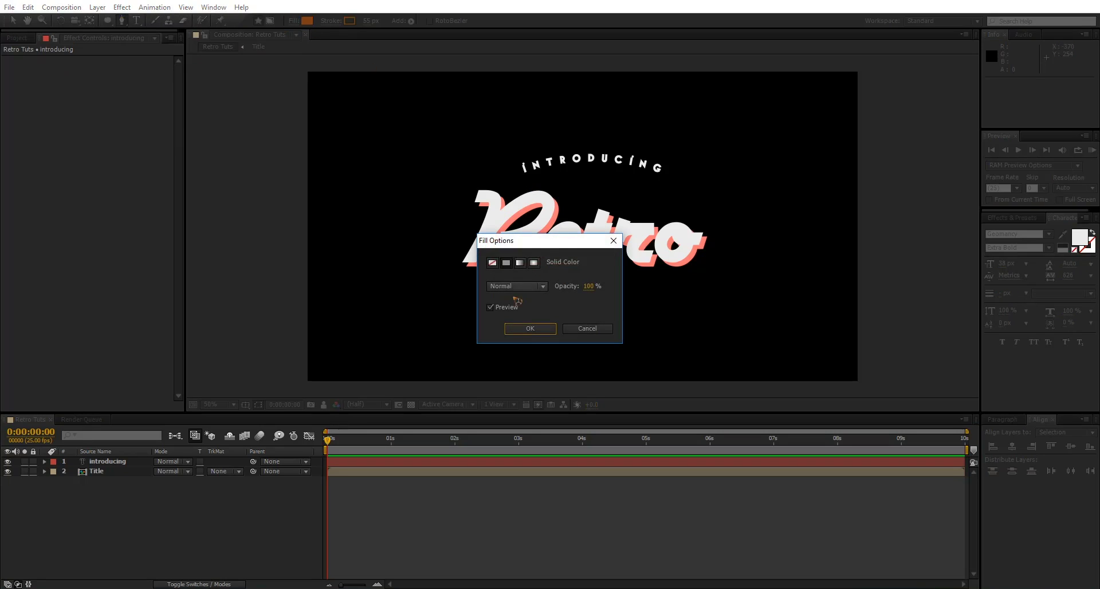
{"action": "left_click", "coordinate": [492, 262]}
{"action": "left_click", "coordinate": [530, 328]}
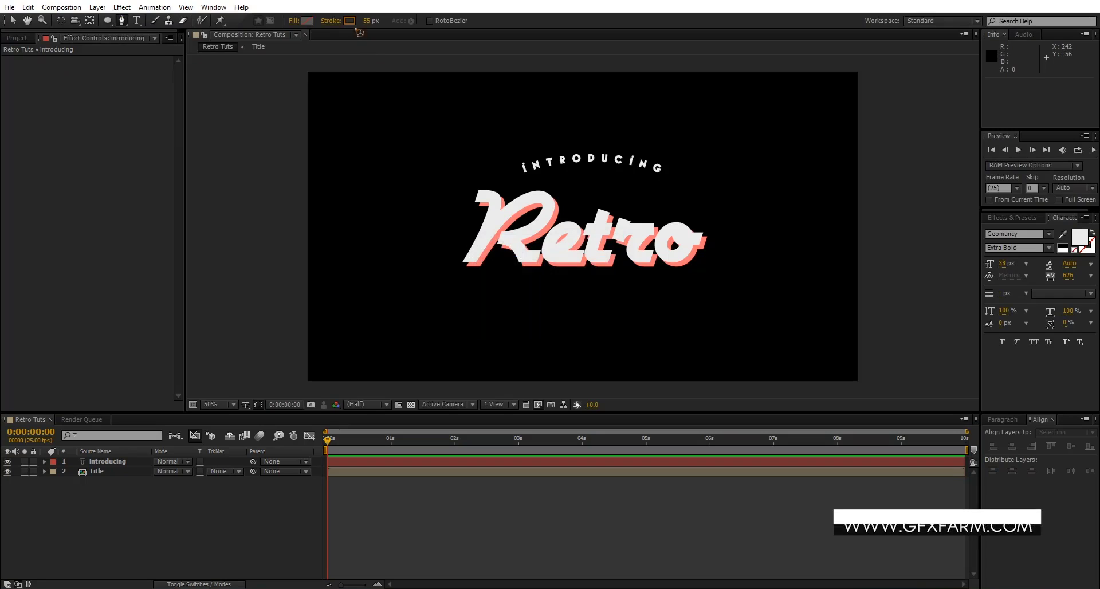
- Set the shape stroke to the coral sampled from the Retro title's shadow, with a 2 px width
{"action": "left_click", "coordinate": [350, 22]}
{"action": "left_click", "coordinate": [858, 359]}
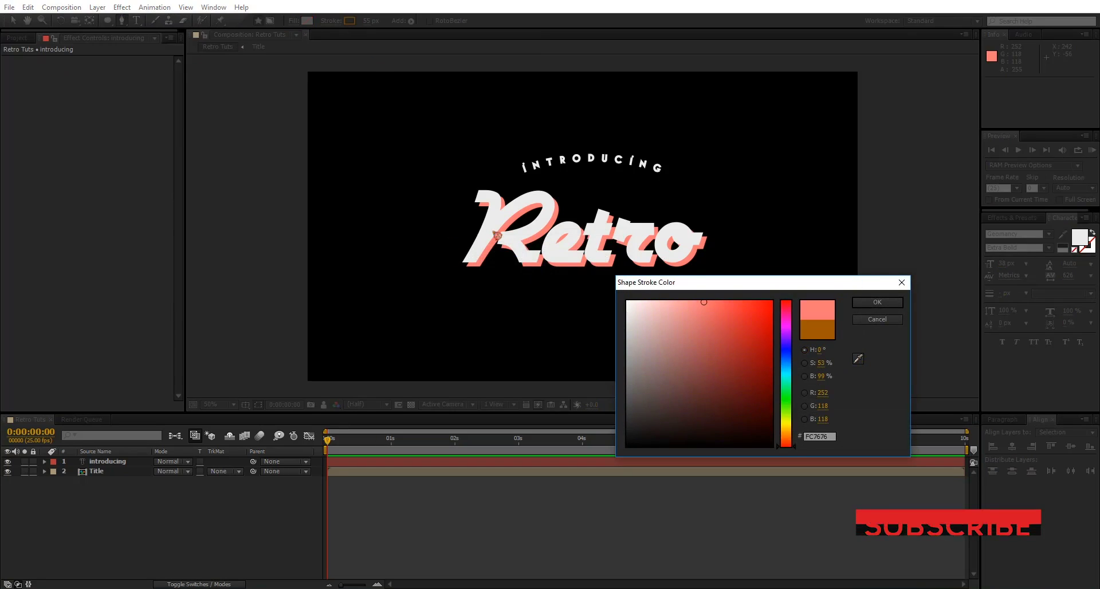
{"action": "left_click", "coordinate": [563, 249]}
{"action": "left_click", "coordinate": [877, 302]}
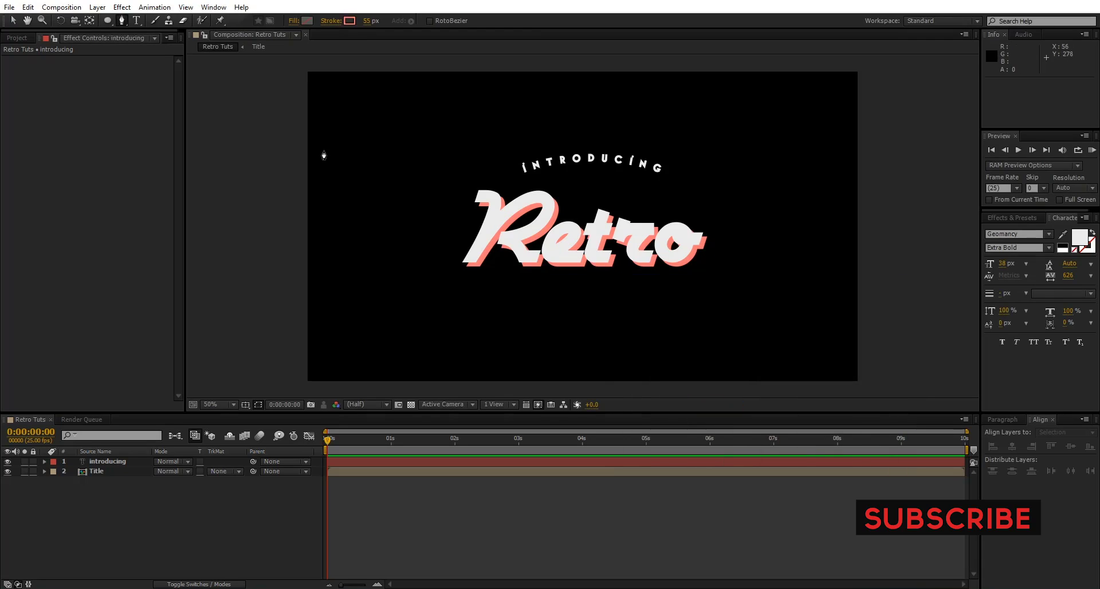
{"action": "left_click", "coordinate": [372, 22]}
{"action": "type", "text": "2"}
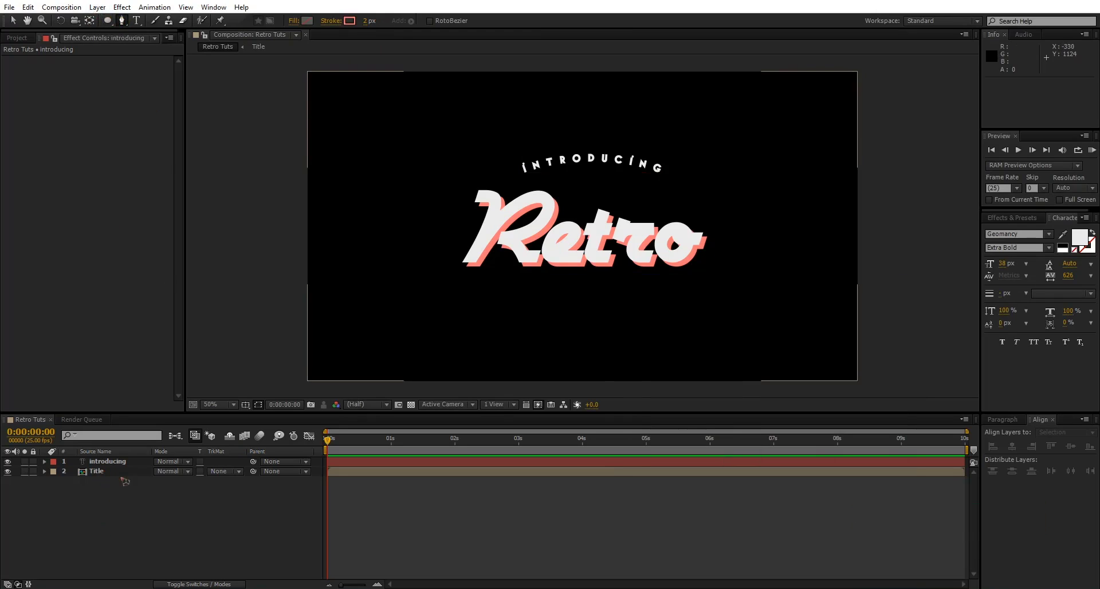
- Draw a two-point curved path running through the arched introducing text, from just before its first letter to just past its last
{"action": "scroll", "coordinate": [662, 176], "scroll_direction": "up", "scroll_amount": 1}
{"action": "left_click_drag", "start_coordinate": [661, 177], "coordinate": [611, 253]}
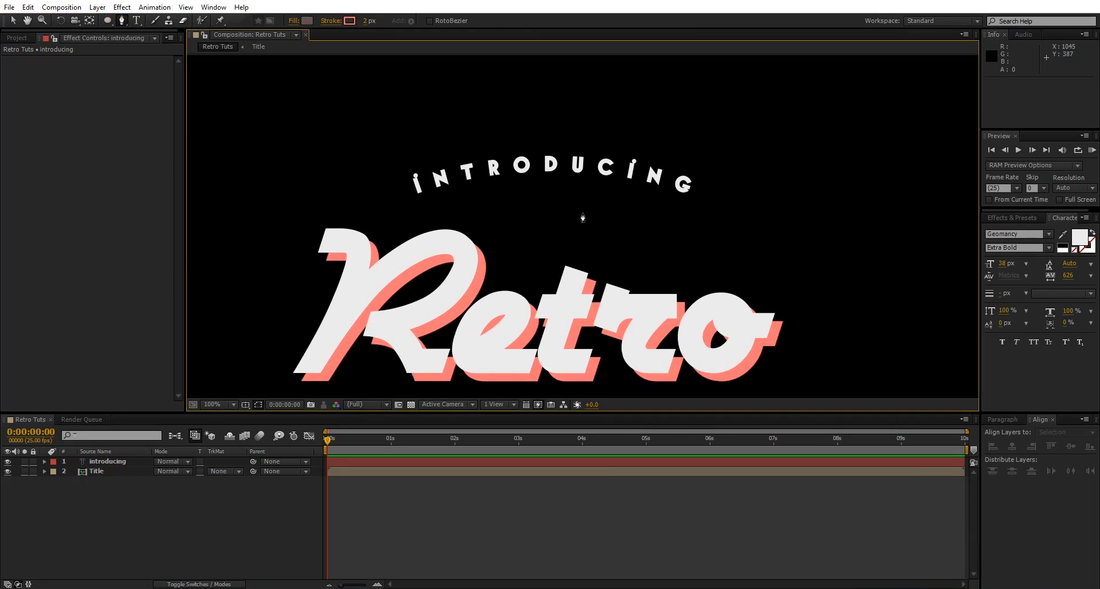
{"action": "left_click", "coordinate": [397, 192]}
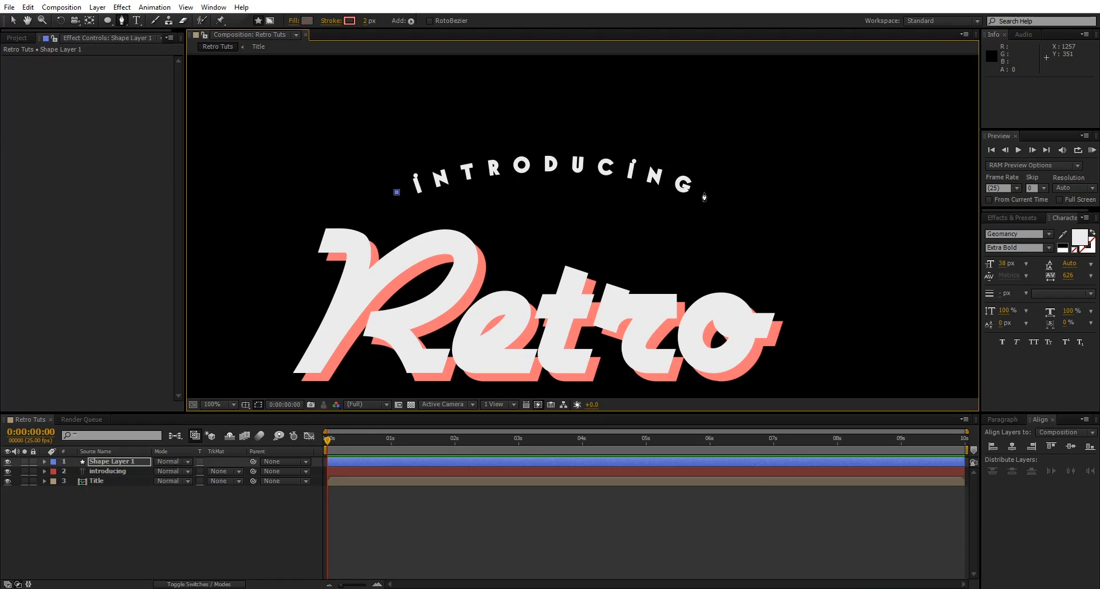
{"action": "left_click_drag", "start_coordinate": [704, 193], "coordinate": [855, 260]}
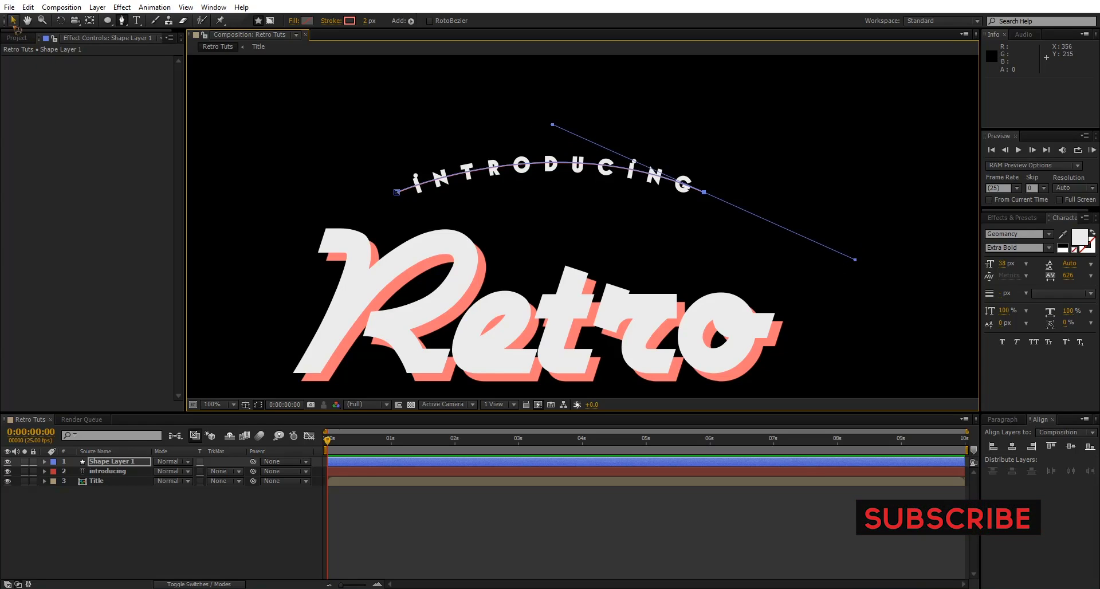
- Move the arc's shape layer beneath the introducing layer and widen its stroke to 45 px as a banner
{"action": "left_click", "coordinate": [153, 545]}
{"action": "left_click", "coordinate": [114, 462]}
{"action": "left_click_drag", "start_coordinate": [120, 465], "coordinate": [123, 475]}
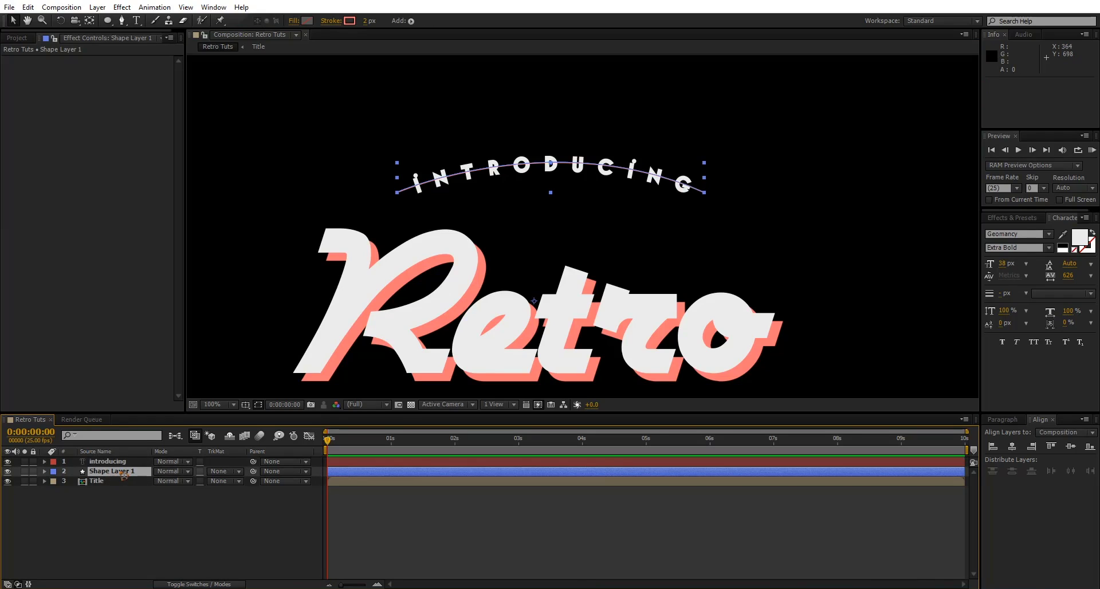
{"action": "left_click_drag", "start_coordinate": [364, 21], "coordinate": [389, 22]}
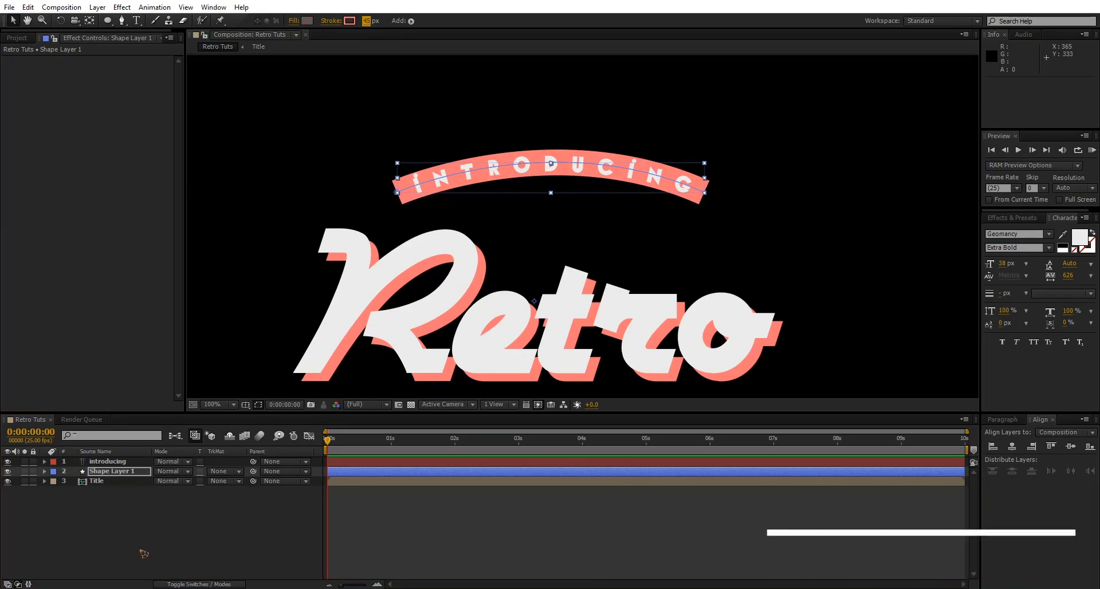
{"action": "left_click", "coordinate": [182, 531]}
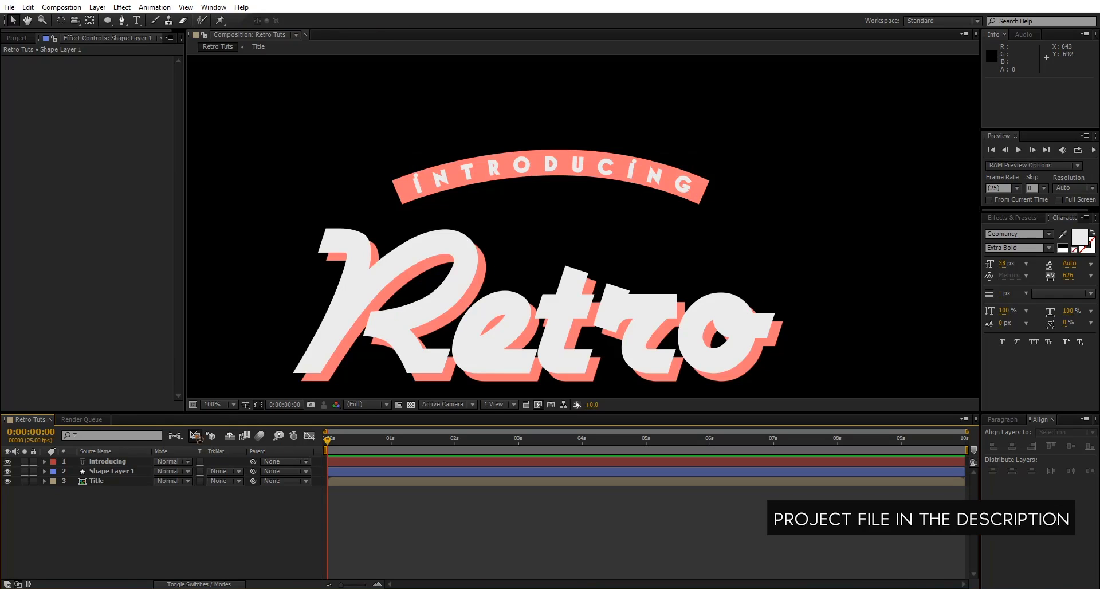
- Add Trim Paths to the contents of Shape Layer 1
{"action": "left_click", "coordinate": [113, 471]}
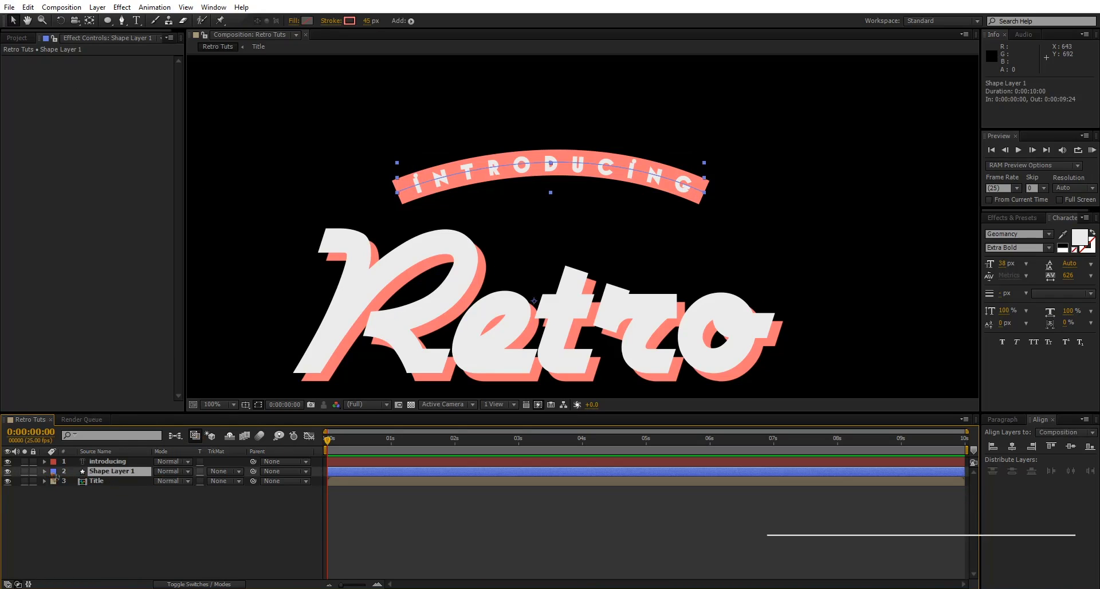
{"action": "left_click", "coordinate": [45, 471]}
{"action": "left_click", "coordinate": [240, 482]}
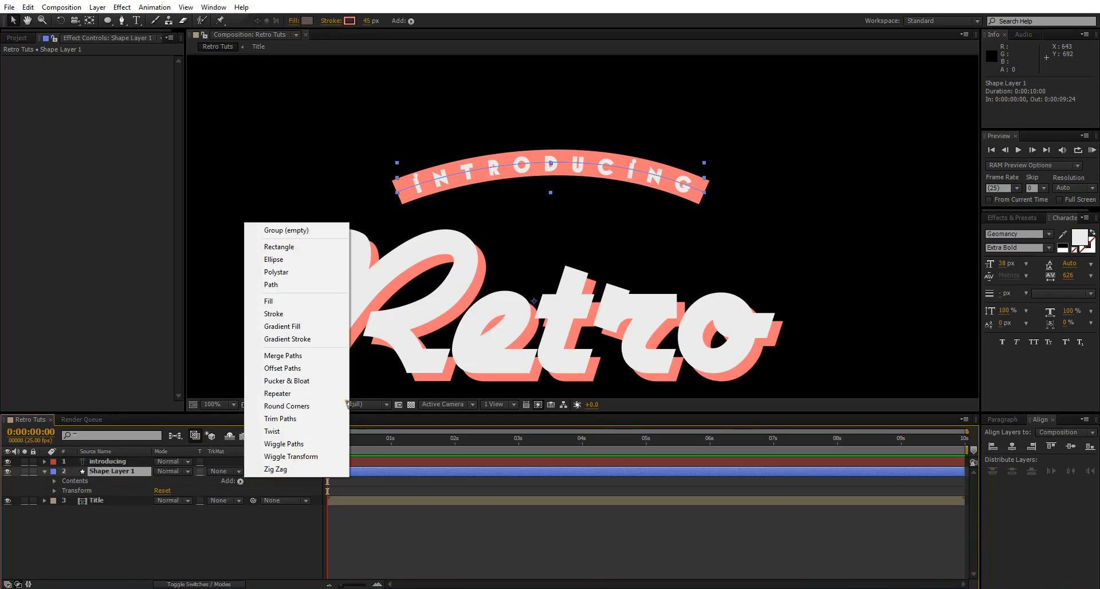
{"action": "left_click", "coordinate": [211, 559]}
{"action": "left_click", "coordinate": [240, 482]}
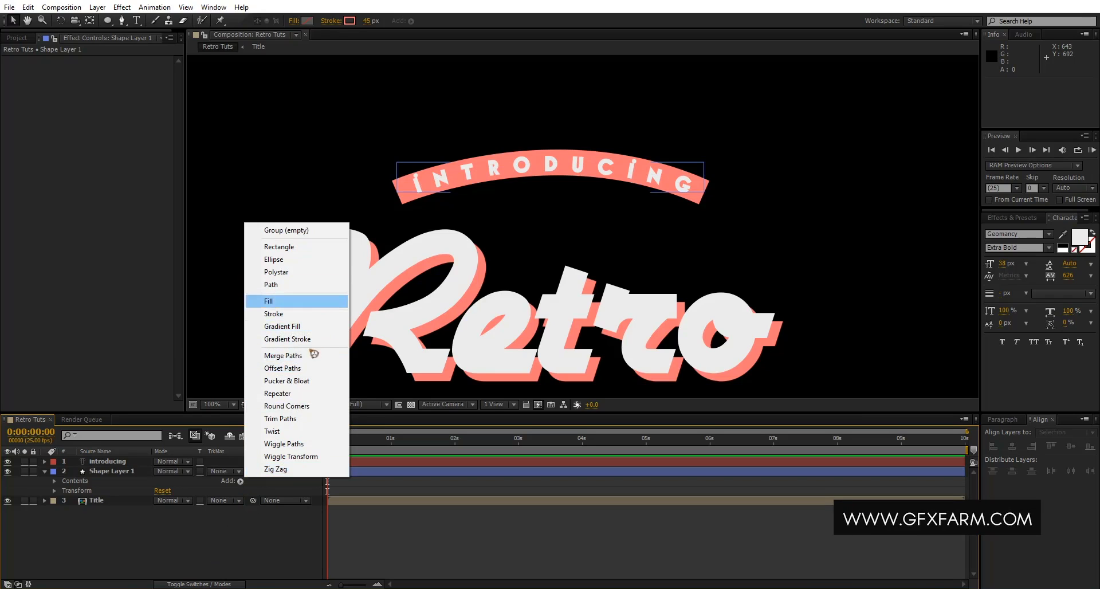
{"action": "left_click", "coordinate": [302, 419]}
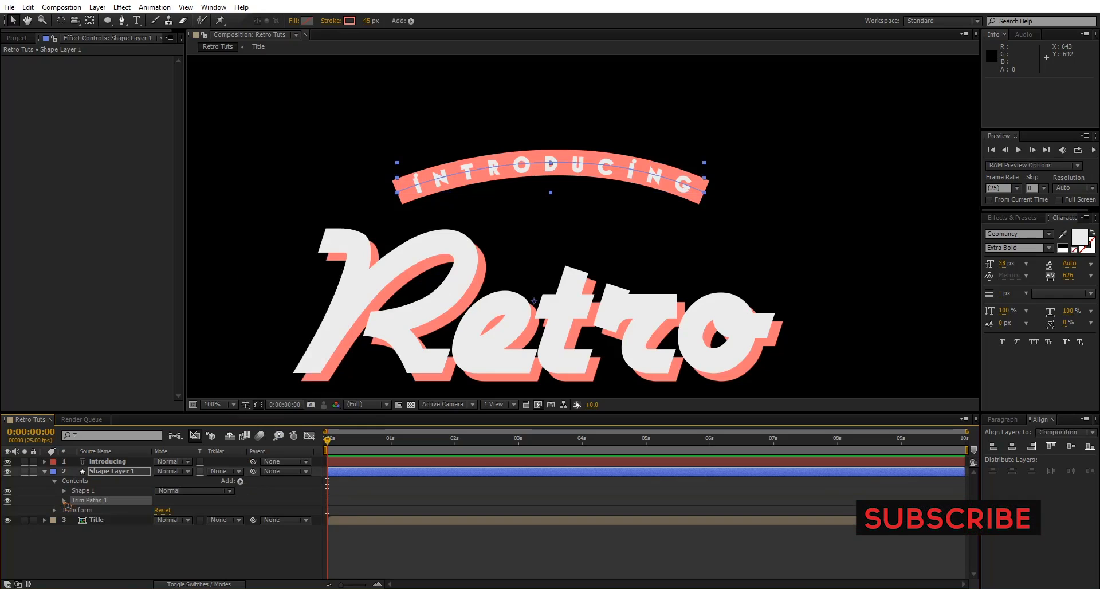
- Keyframe the Trim Paths End from 0% at the composition start to 100% at one second
{"action": "mouse_move", "coordinate": [163, 520]}
{"action": "left_mouse_down"}
{"action": "mouse_move", "coordinate": [127, 524]}
{"action": "mouse_move", "coordinate": [262, 529]}
{"action": "left_mouse_up"}
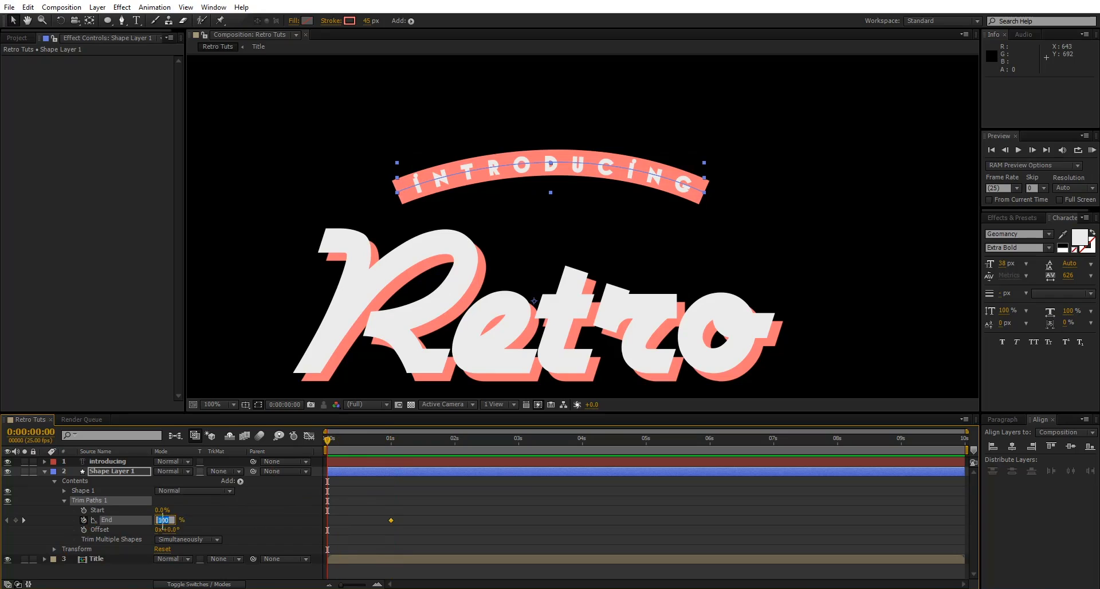
{"action": "type", "text": "0"}
{"action": "key", "text": "Return"}
- Apply Easy Ease to both Trim Paths End keyframes
{"action": "left_click_drag", "start_coordinate": [442, 508], "coordinate": [311, 539]}
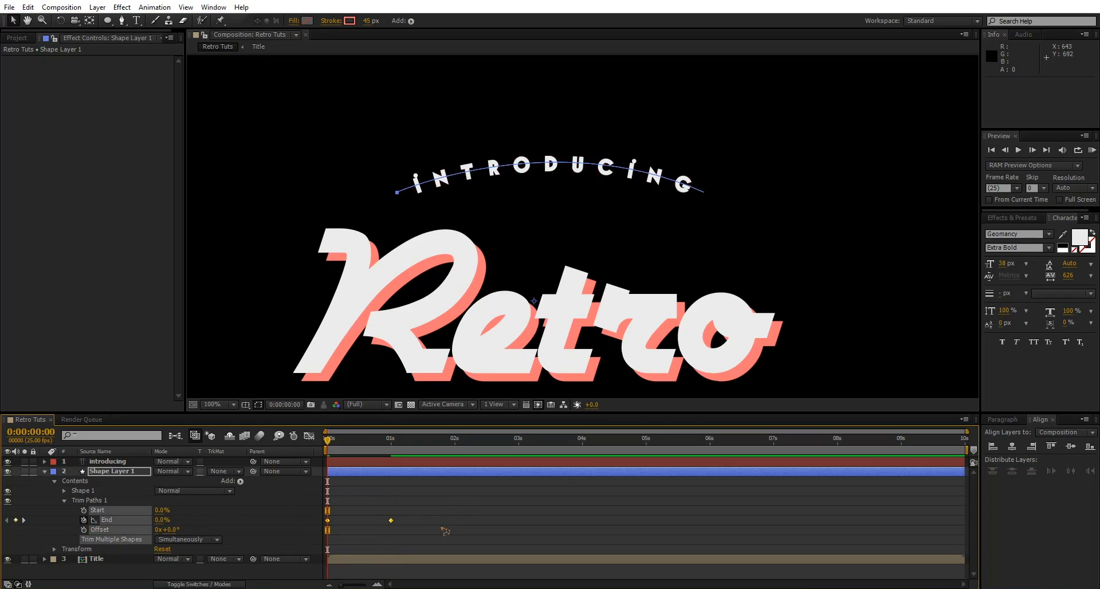
{"action": "right_click", "coordinate": [393, 521]}
{"action": "mouse_move", "coordinate": [452, 513]}
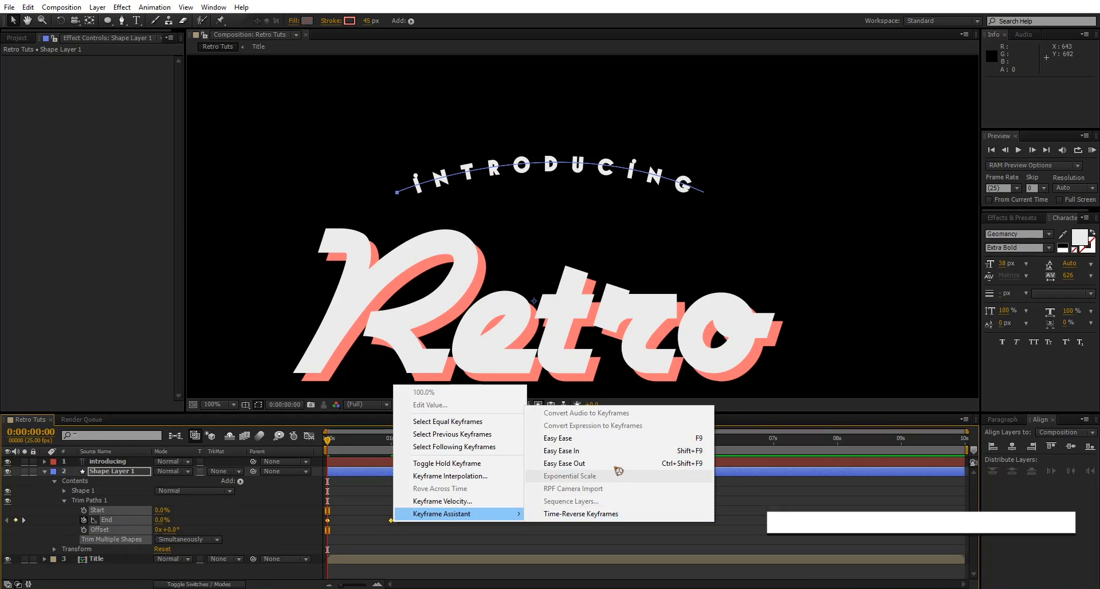
{"action": "left_click", "coordinate": [596, 440]}
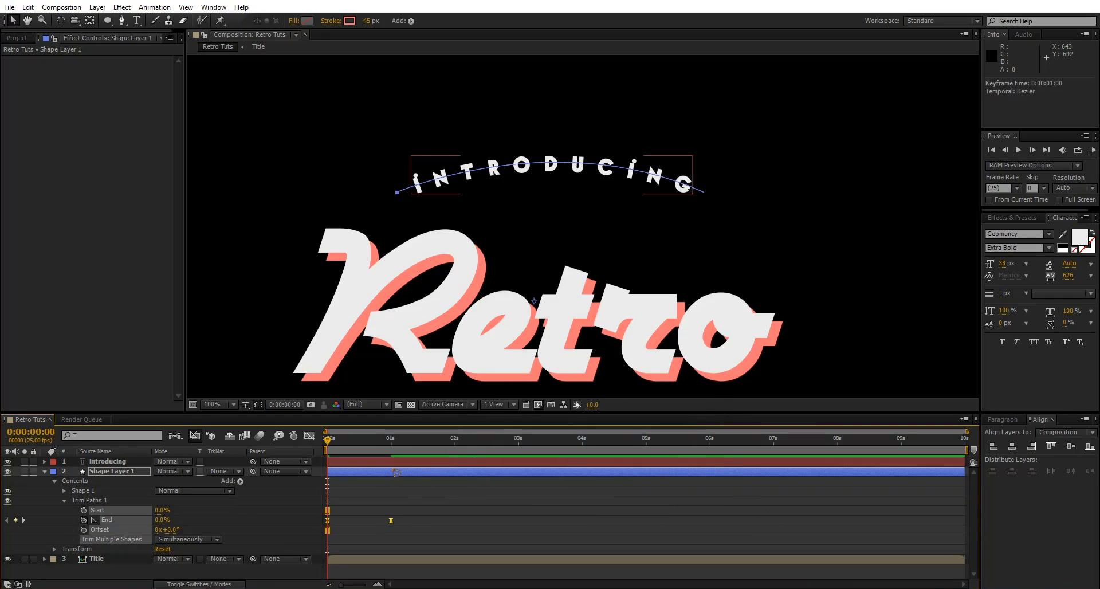
- Reshape the End speed graph so the banner's reveal peaks early and slows toward one second, and preview it
{"action": "left_click", "coordinate": [309, 435]}
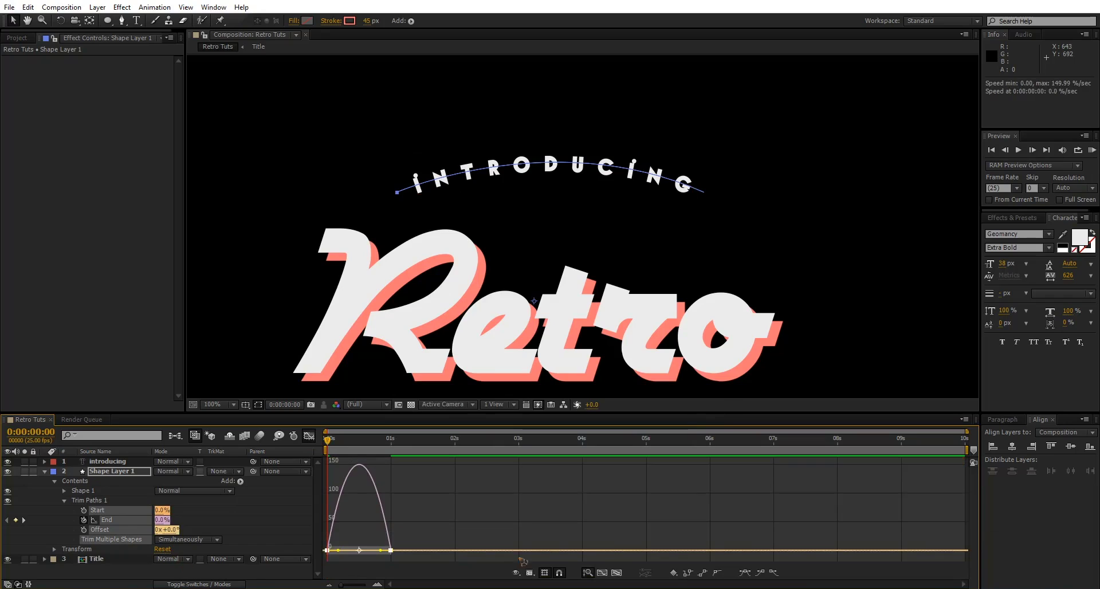
{"action": "left_click", "coordinate": [530, 573]}
{"action": "left_click", "coordinate": [305, 560]}
{"action": "left_click_drag", "start_coordinate": [381, 551], "coordinate": [328, 550]}
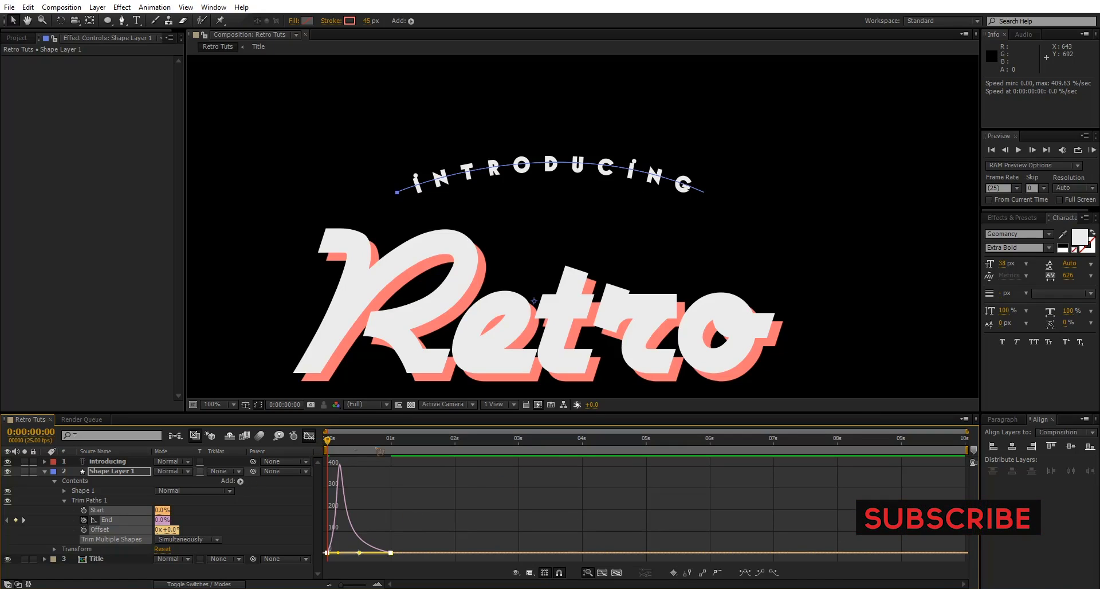
{"action": "left_click", "coordinate": [312, 436]}
{"action": "left_click", "coordinate": [514, 517]}
{"action": "key", "text": "space"}
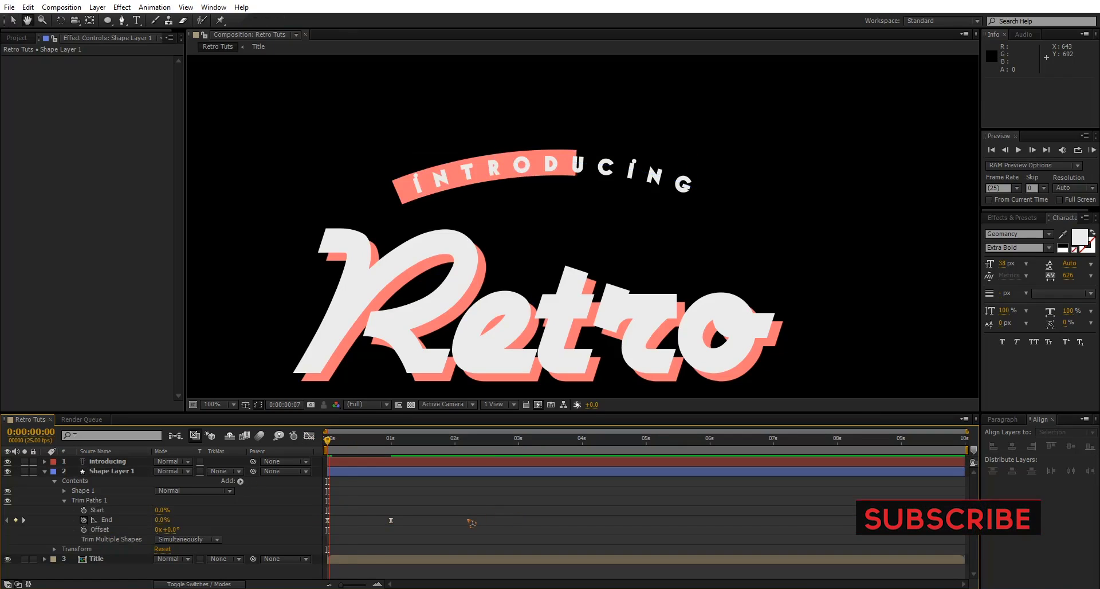
{"action": "left_click_drag", "start_coordinate": [385, 462], "coordinate": [384, 463]}
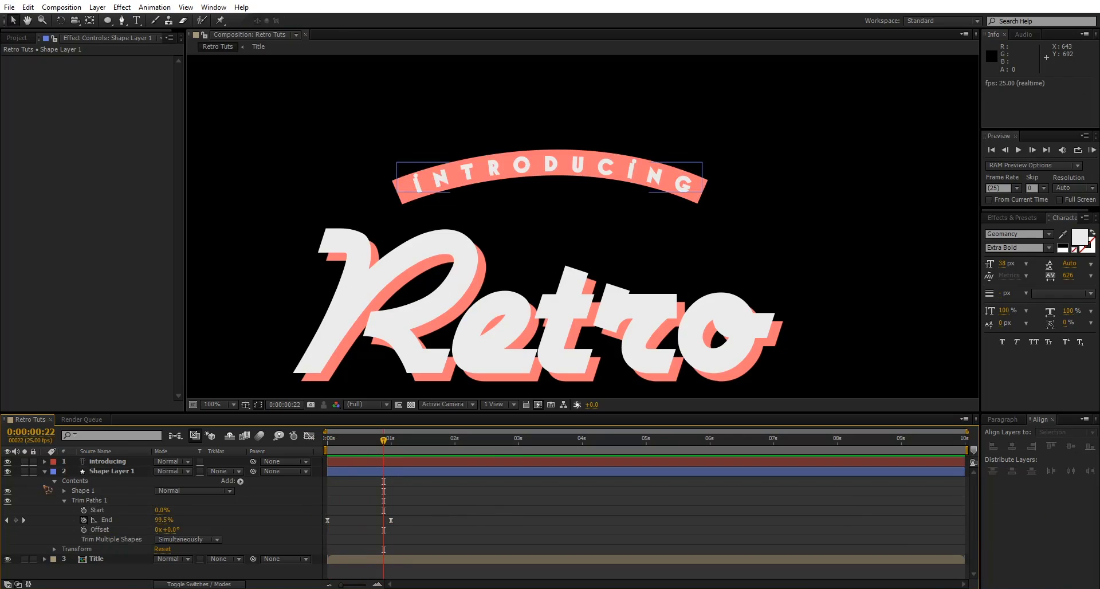
{"action": "left_click", "coordinate": [45, 471]}
- Keyframe the introducing text's First Margin at -239 at one second and a much lower value at the composition start
{"action": "left_click", "coordinate": [117, 463]}
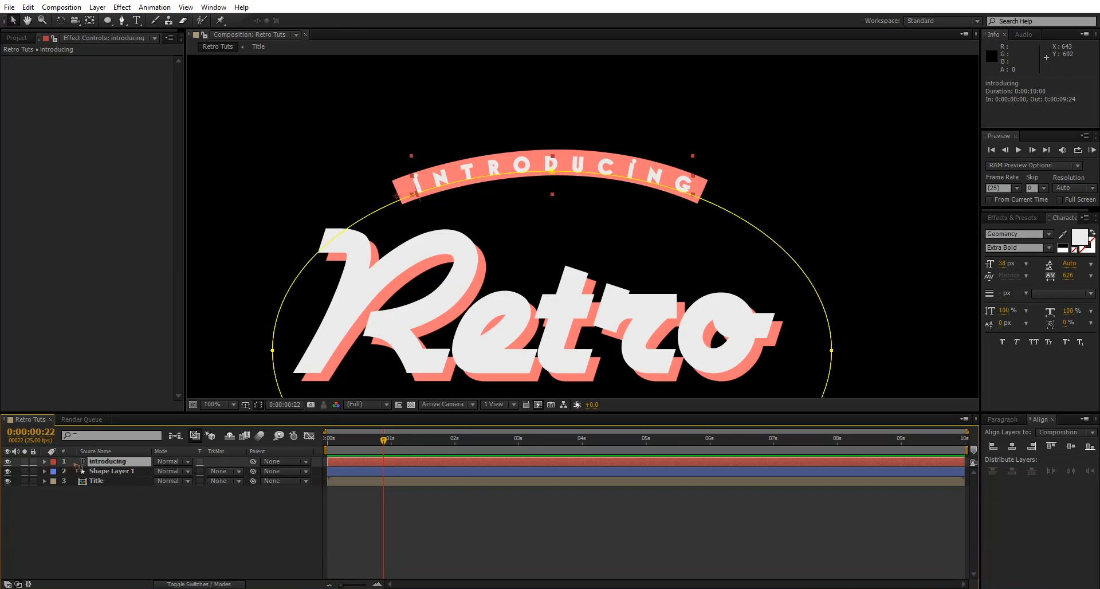
{"action": "left_click", "coordinate": [45, 462]}
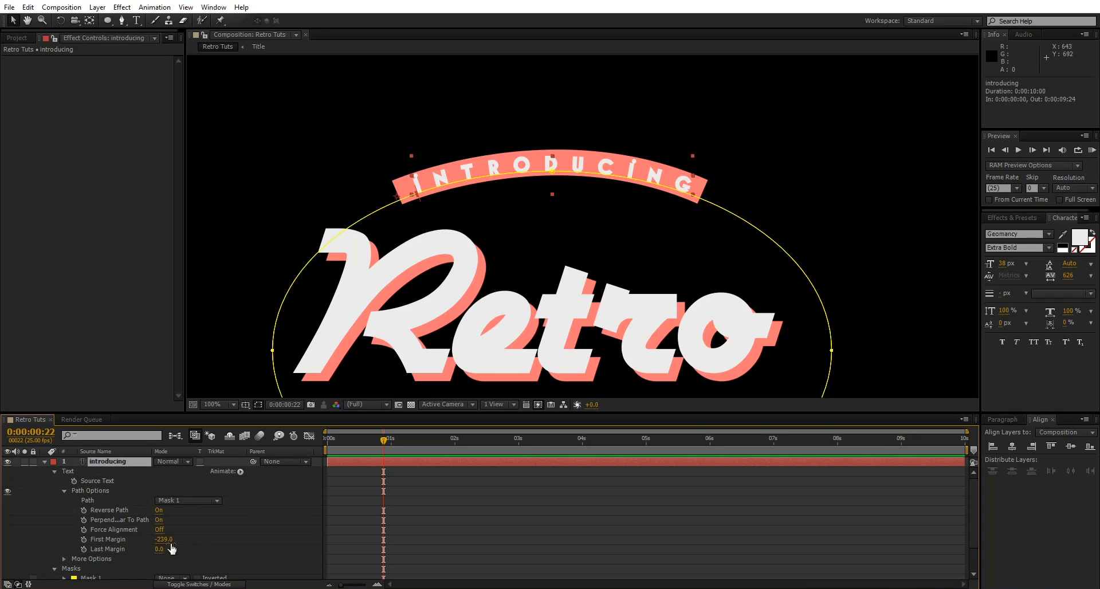
{"action": "left_click_drag", "start_coordinate": [389, 442], "coordinate": [391, 442]}
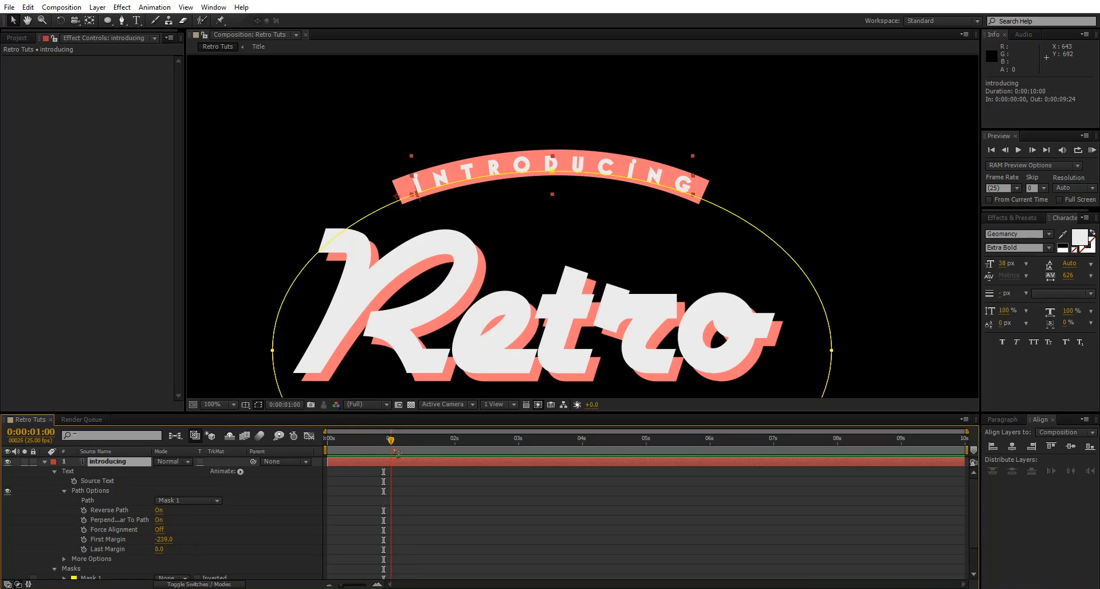
{"action": "left_click", "coordinate": [122, 541]}
{"action": "left_click", "coordinate": [84, 539]}
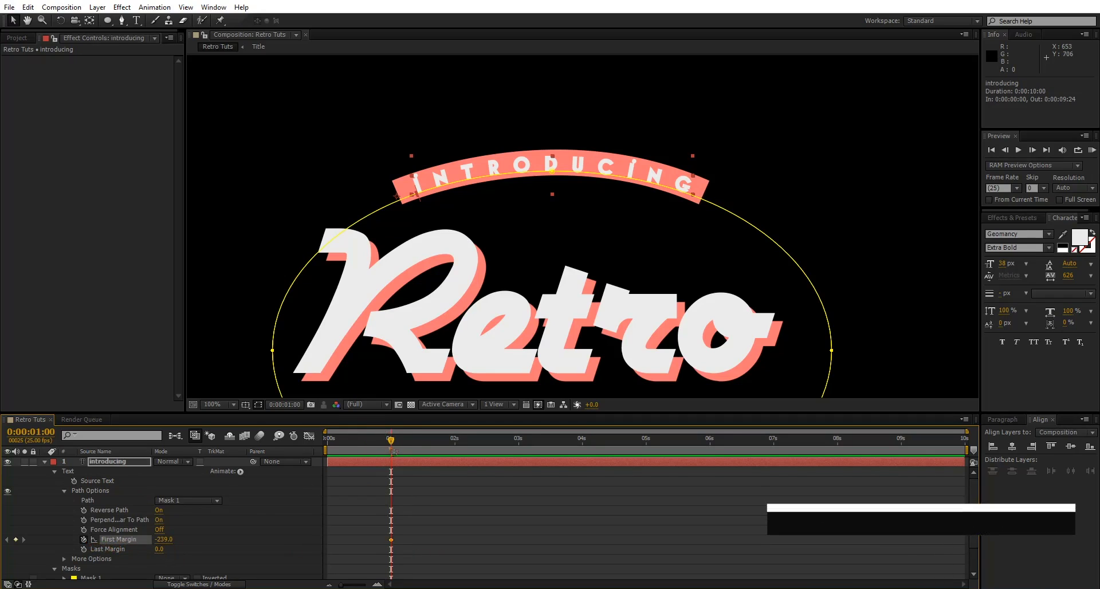
{"action": "key", "text": "Home"}
{"action": "left_click_drag", "start_coordinate": [169, 545], "coordinate": [116, 545]}
{"action": "left_click_drag", "start_coordinate": [338, 445], "coordinate": [385, 444]}
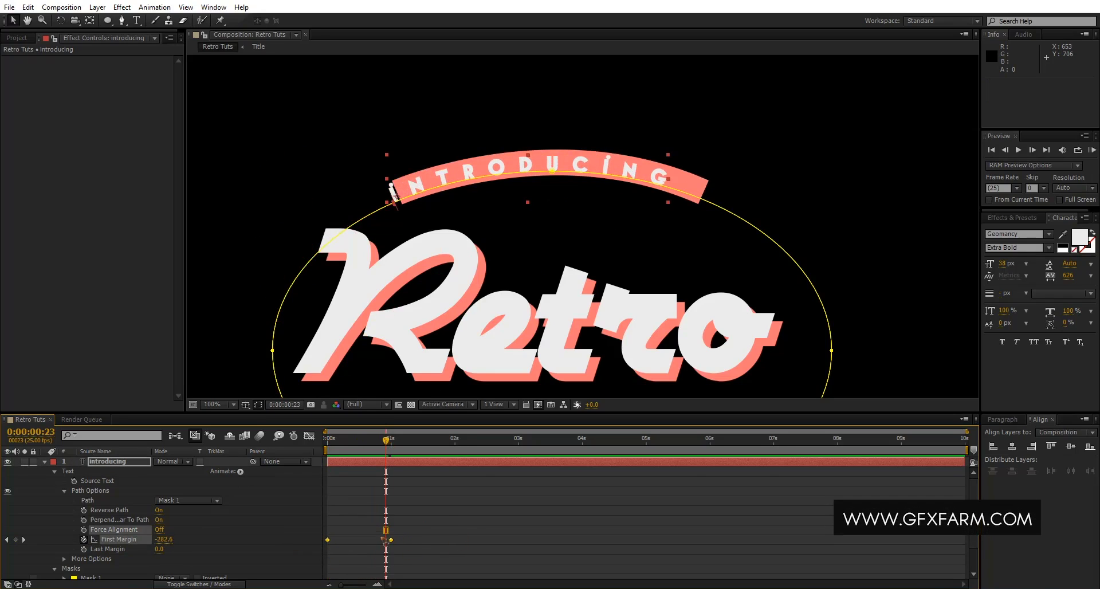
- Apply Easy Ease to the First Margin keyframes
{"action": "right_click", "coordinate": [391, 540]}
{"action": "mouse_move", "coordinate": [453, 533]}
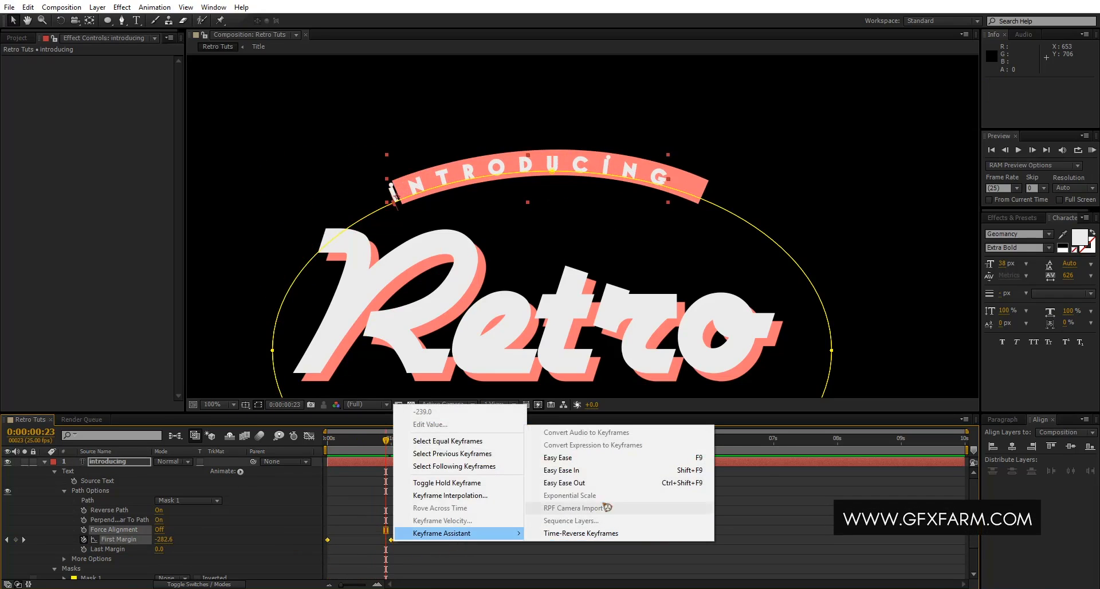
{"action": "left_click", "coordinate": [615, 457]}
- Reshape the First Margin speed graph so the text's slide peaks early and slows toward one second, and preview it
{"action": "key", "text": "shift+F3"}
{"action": "left_click_drag", "start_coordinate": [454, 560], "coordinate": [323, 503]}
{"action": "left_click_drag", "start_coordinate": [379, 552], "coordinate": [336, 550]}
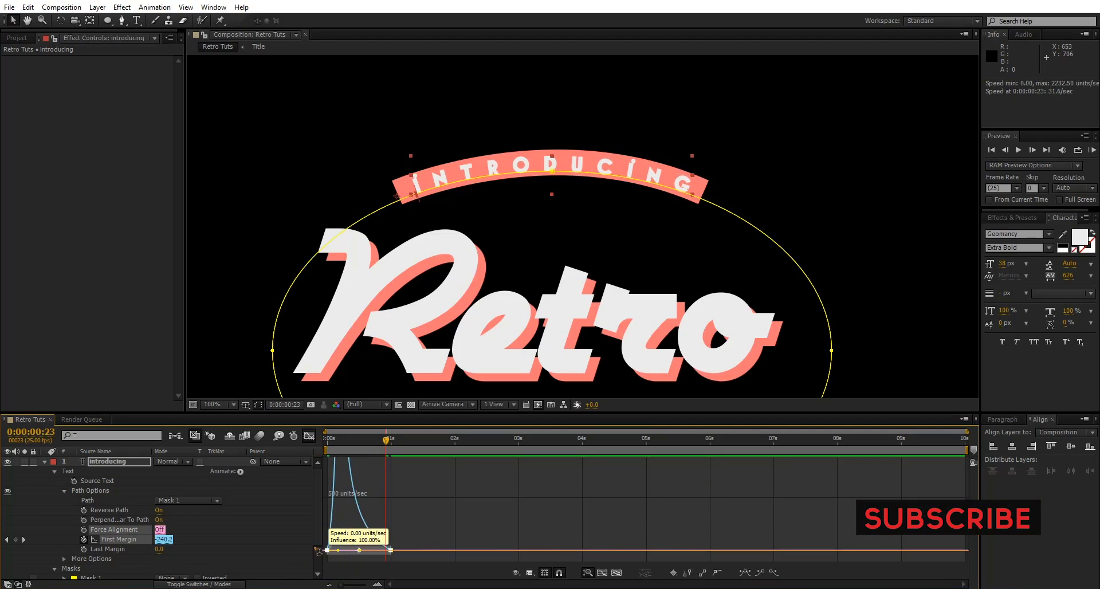
{"action": "left_click", "coordinate": [309, 436]}
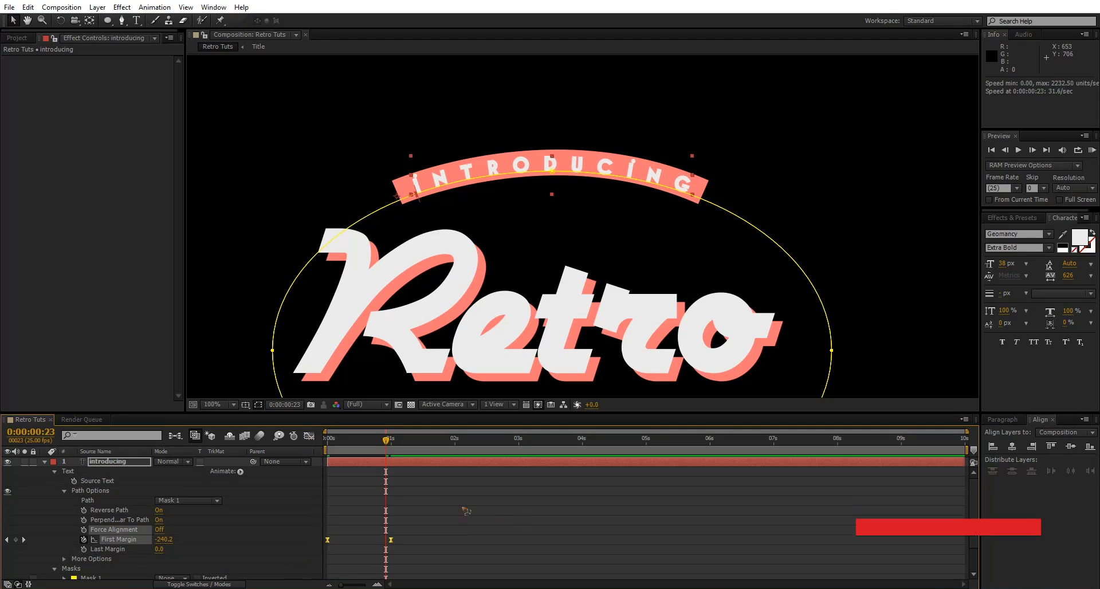
{"action": "left_click", "coordinate": [45, 462]}
{"action": "left_click", "coordinate": [179, 535]}
{"action": "key", "text": "space"}
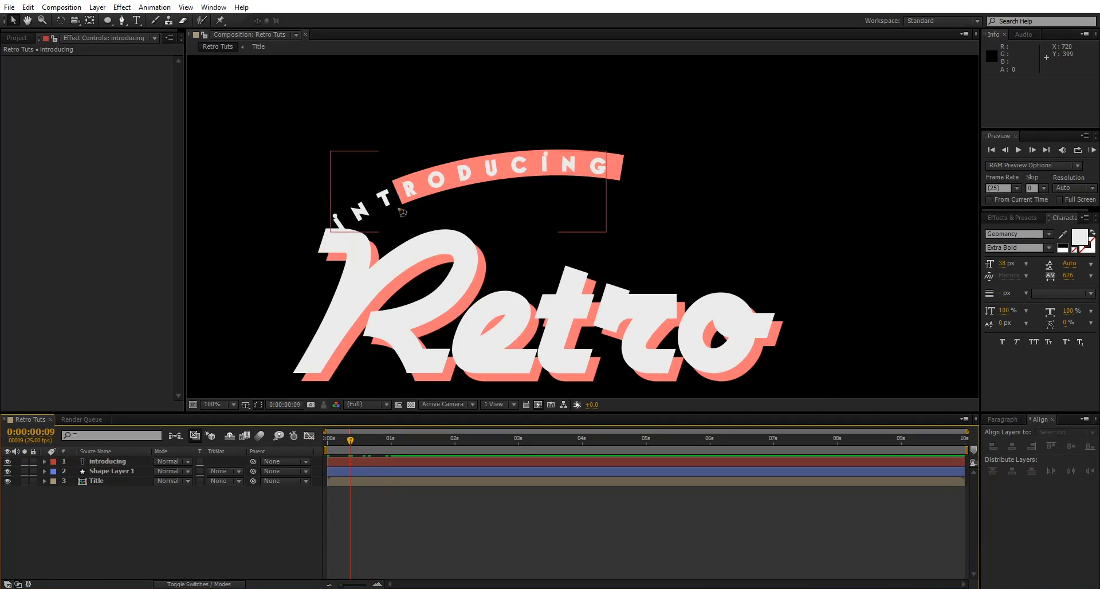
- Duplicate Shape Layer 1 and place the copy above the introducing layer
{"action": "left_click", "coordinate": [123, 472]}
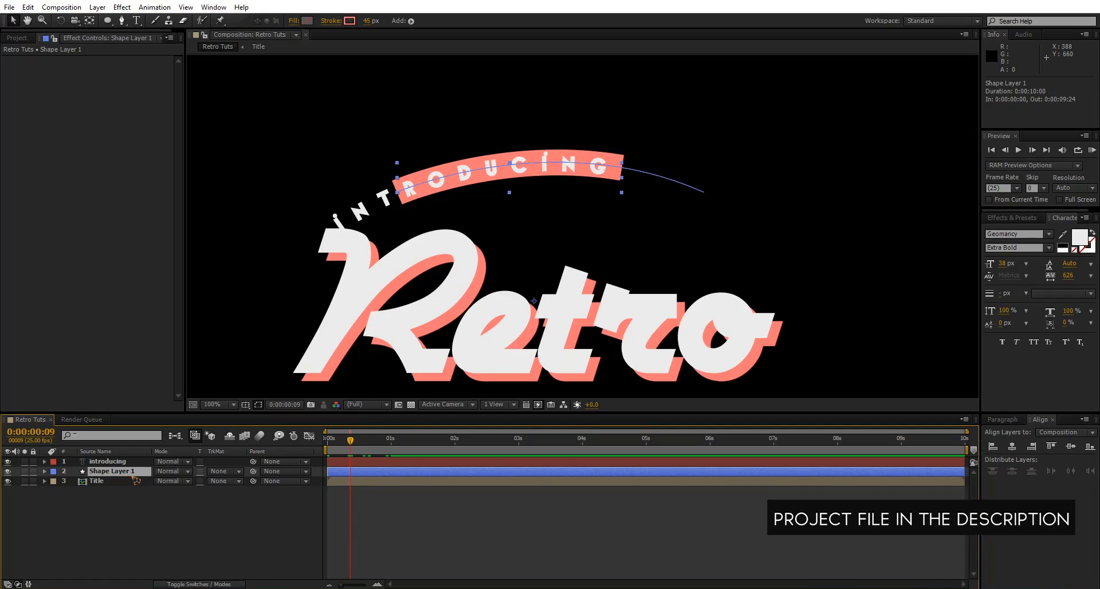
{"action": "key", "text": "ctrl+d"}
{"action": "left_click_drag", "start_coordinate": [132, 471], "coordinate": [138, 461]}
- Set the introducing layer's track matte to Alpha Matte "Shape Layer 2" and check the result up to one second
{"action": "left_click", "coordinate": [112, 471]}
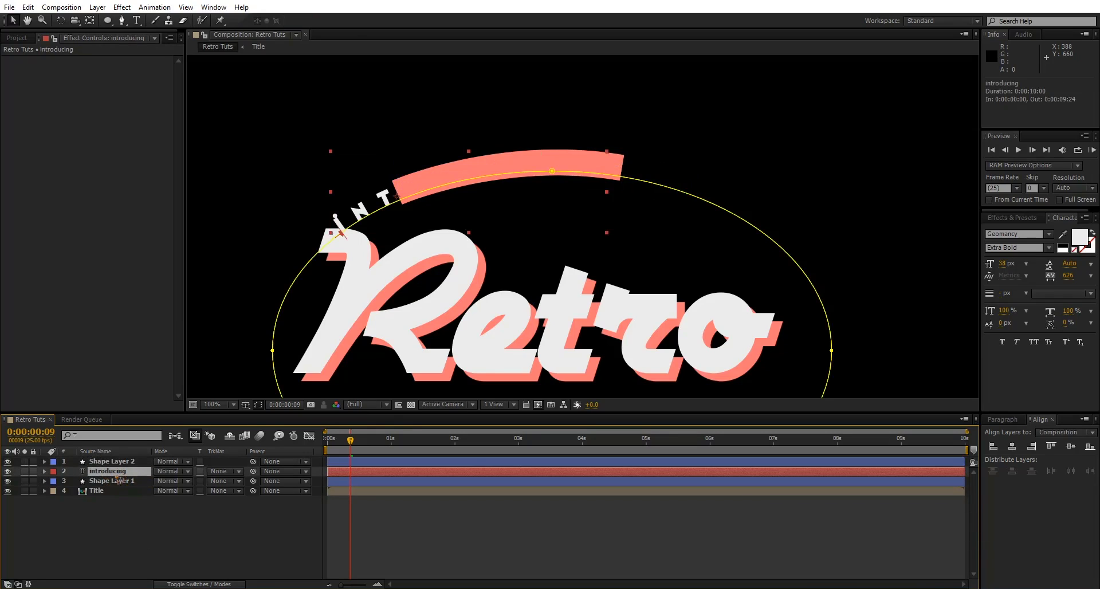
{"action": "left_click", "coordinate": [221, 472]}
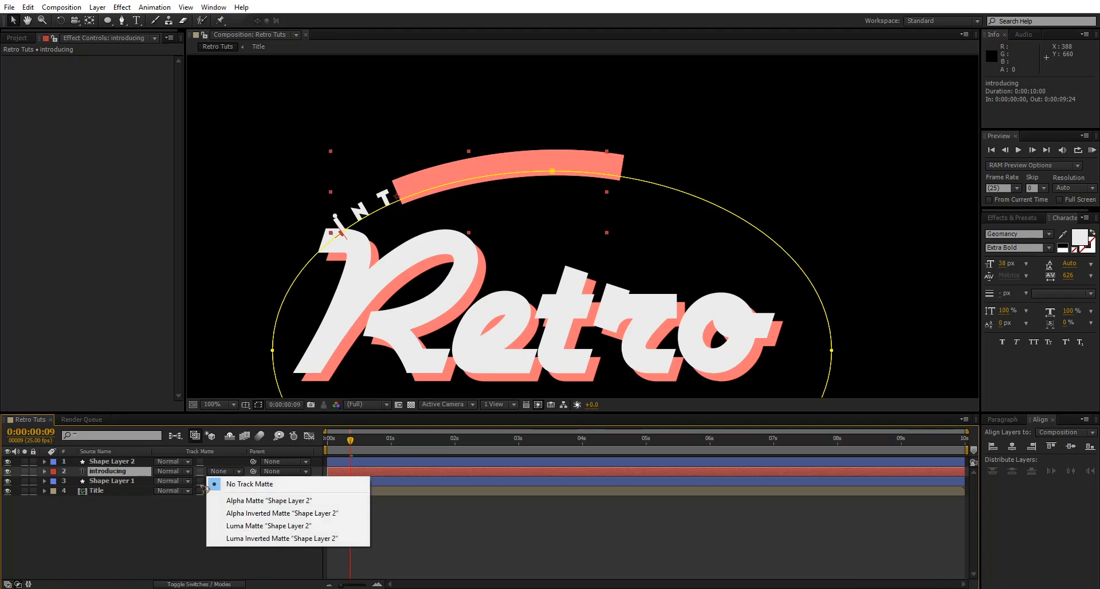
{"action": "left_click", "coordinate": [283, 502]}
{"action": "left_click", "coordinate": [199, 539]}
{"action": "left_click_drag", "start_coordinate": [350, 440], "coordinate": [391, 452]}
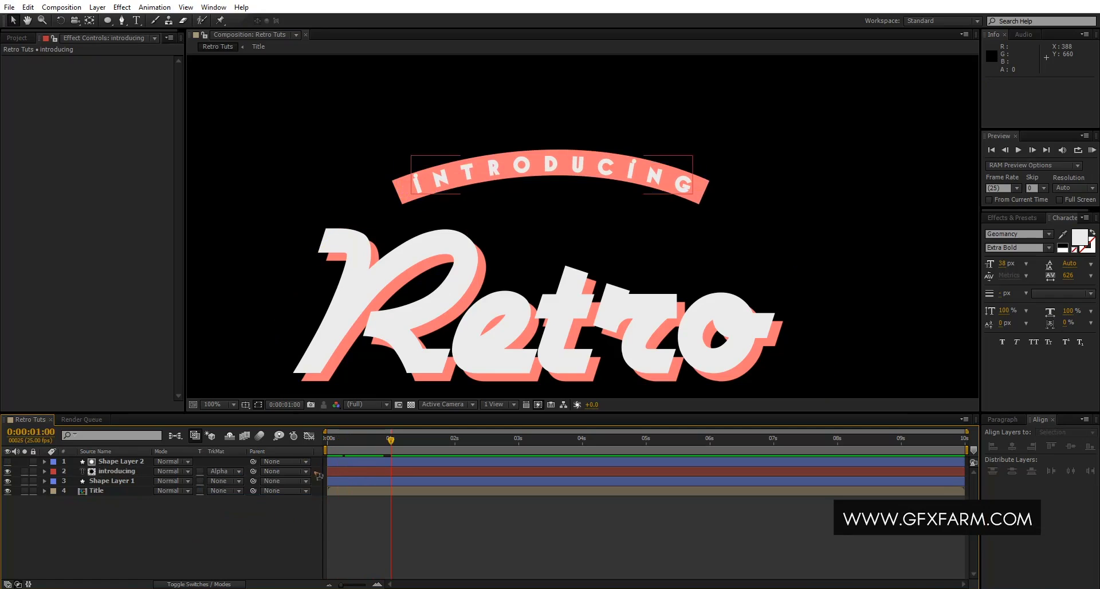
- Pre-compose Shape Layer 1, the introducing layer and Shape Layer 2 into a new composition named intro
{"action": "left_click", "coordinate": [128, 482]}
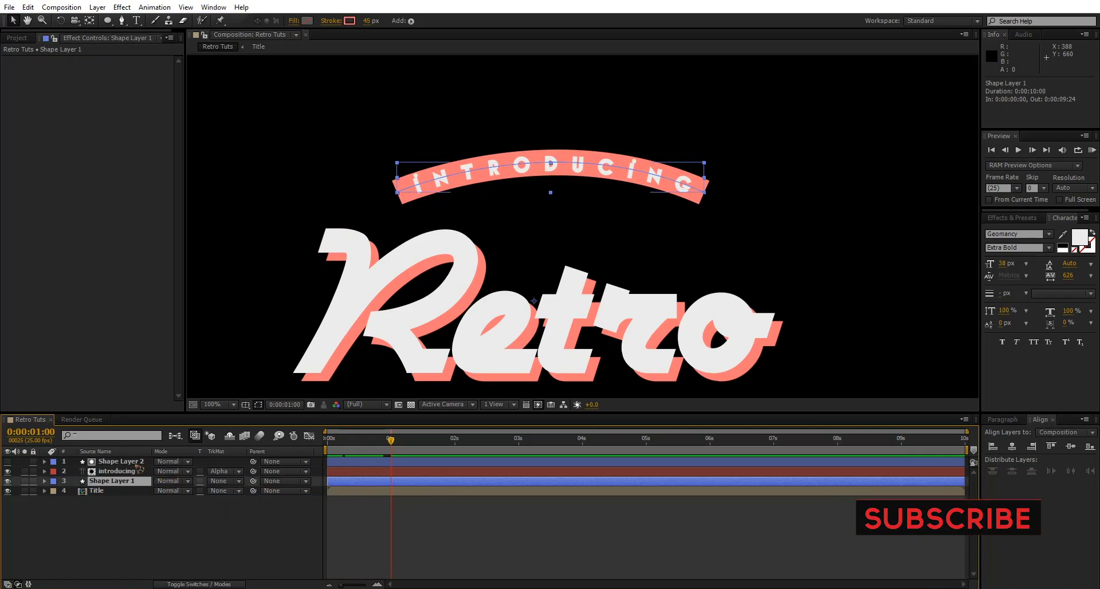
{"action": "left_click", "coordinate": [136, 462], "text": "shift"}
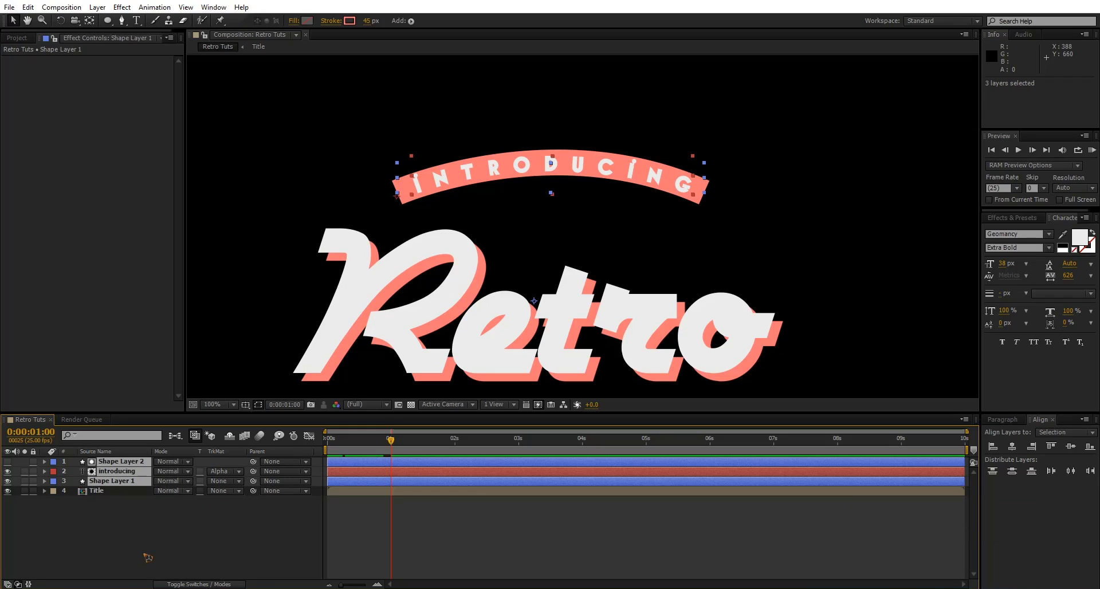
{"action": "key", "text": "ctrl+shift+c"}
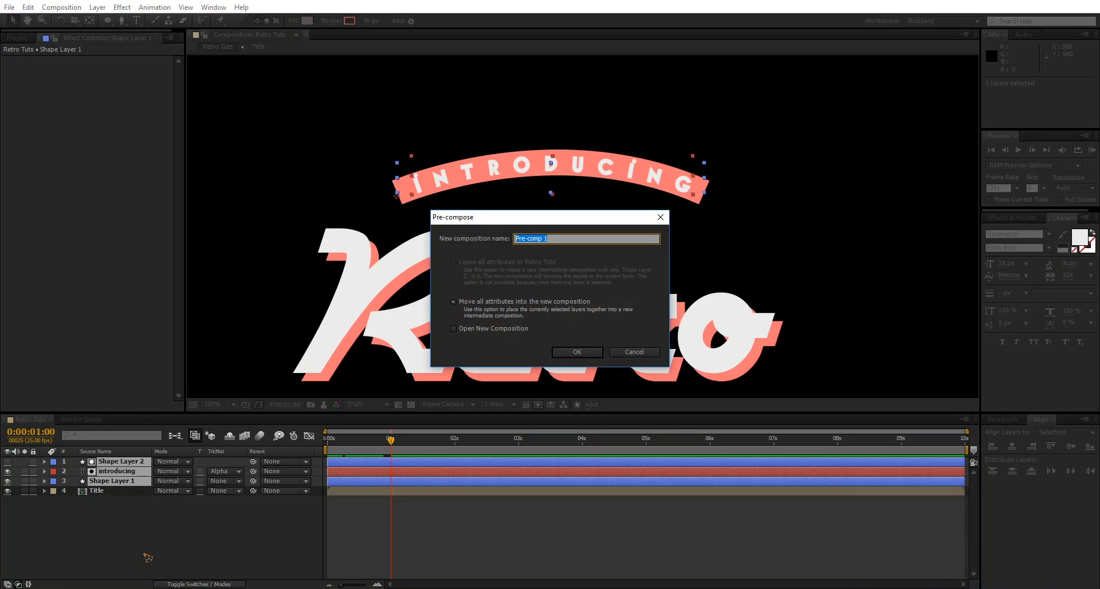
{"action": "type", "text": "intro"}
{"action": "key", "text": "Return"}
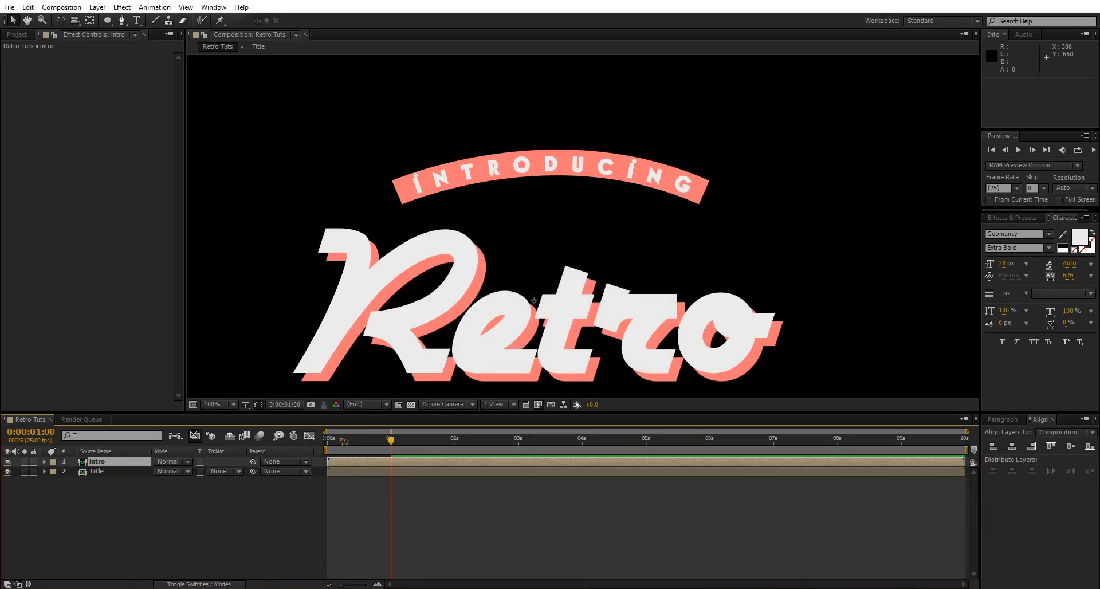
- Preview the banner and text reveal from the start with the whole Retro Tuts frame in view
{"action": "key", "text": "Home"}
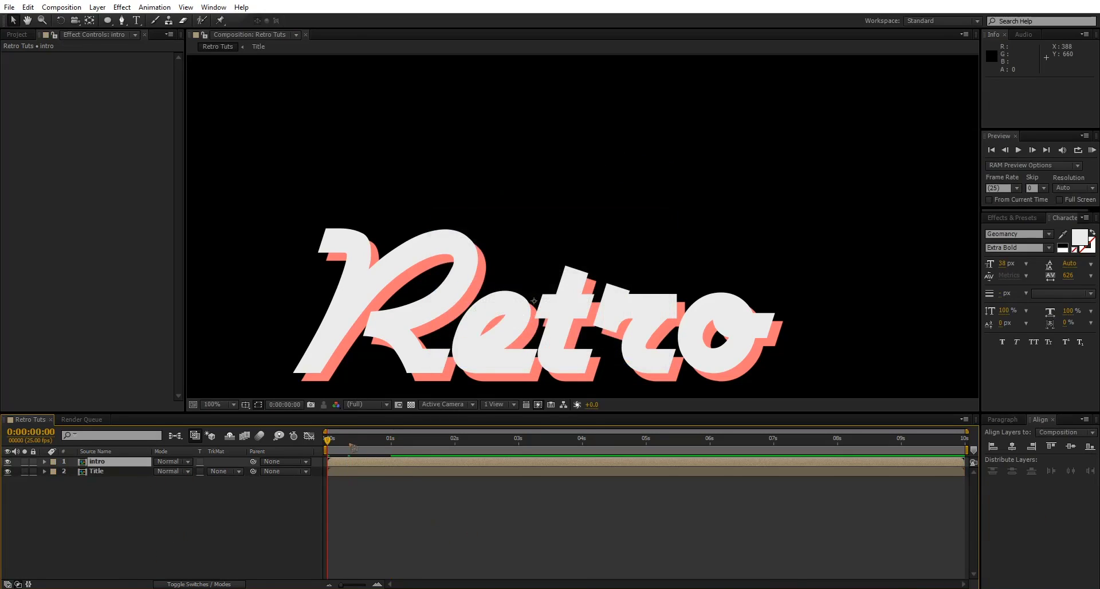
{"action": "key", "text": "space"}
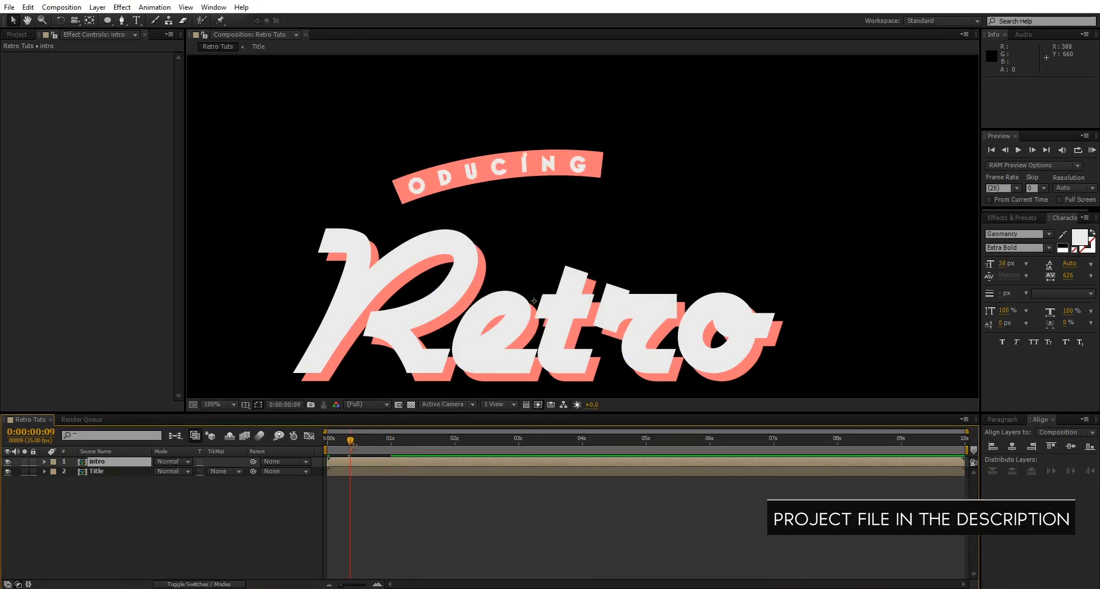
{"action": "left_click_drag", "start_coordinate": [349, 447], "coordinate": [399, 447]}
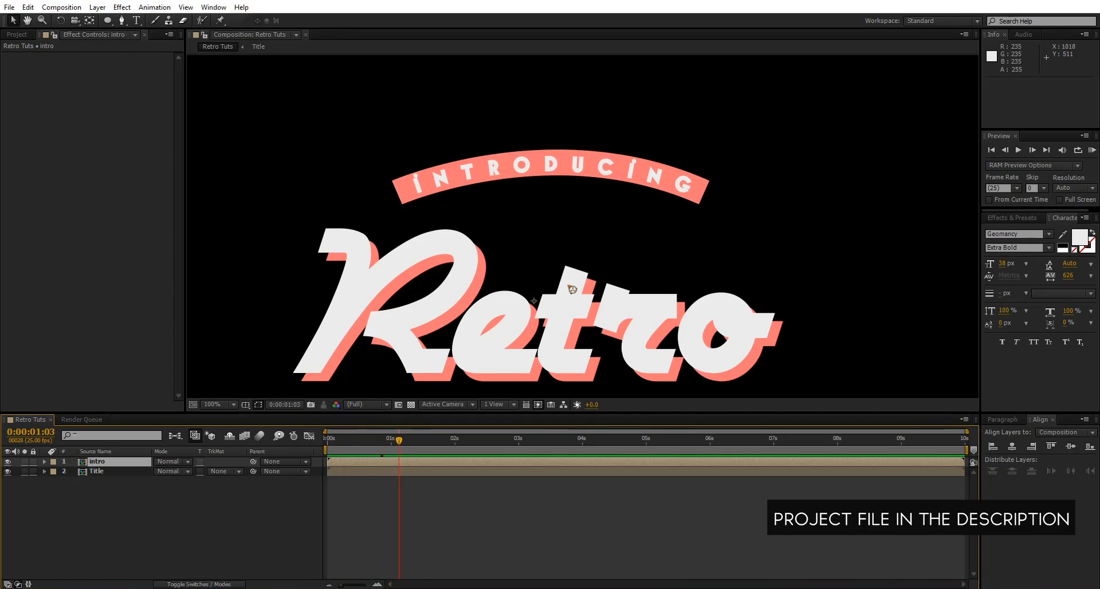
{"action": "scroll", "coordinate": [687, 341], "scroll_direction": "down", "scroll_amount": 1}
{"action": "left_click_drag", "start_coordinate": [694, 346], "coordinate": [666, 288]}
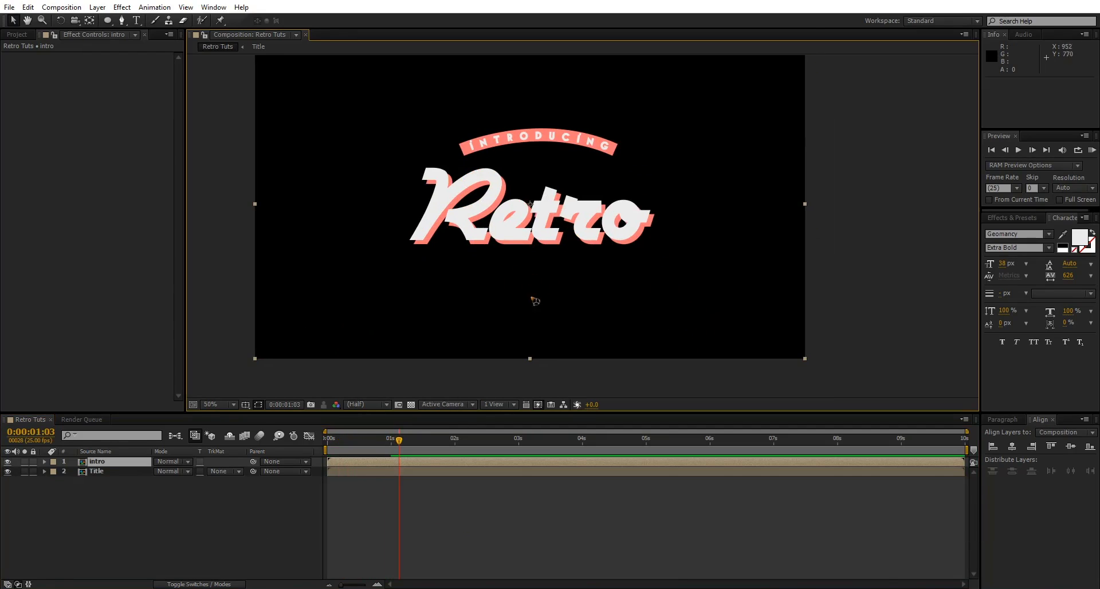
{"action": "left_click", "coordinate": [194, 532]}
{"action": "key", "text": "KP_0"}
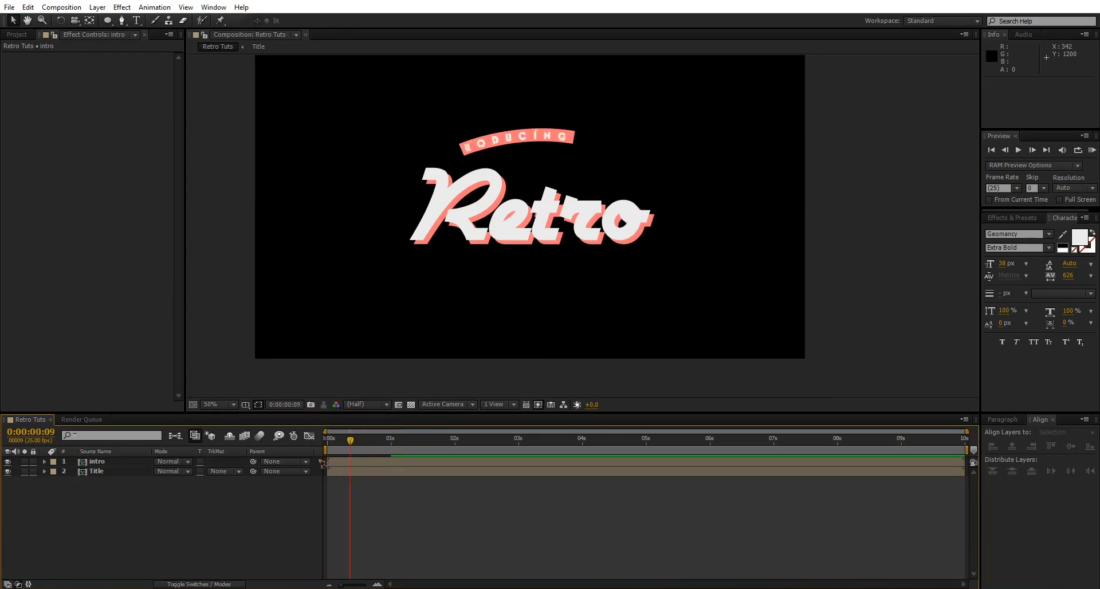
- In the Title composition, start a Pen tool mask on the Retro text layer, tracing the R's stem and upper hook
{"action": "left_click", "coordinate": [115, 471]}
{"action": "double_click", "coordinate": [121, 473]}
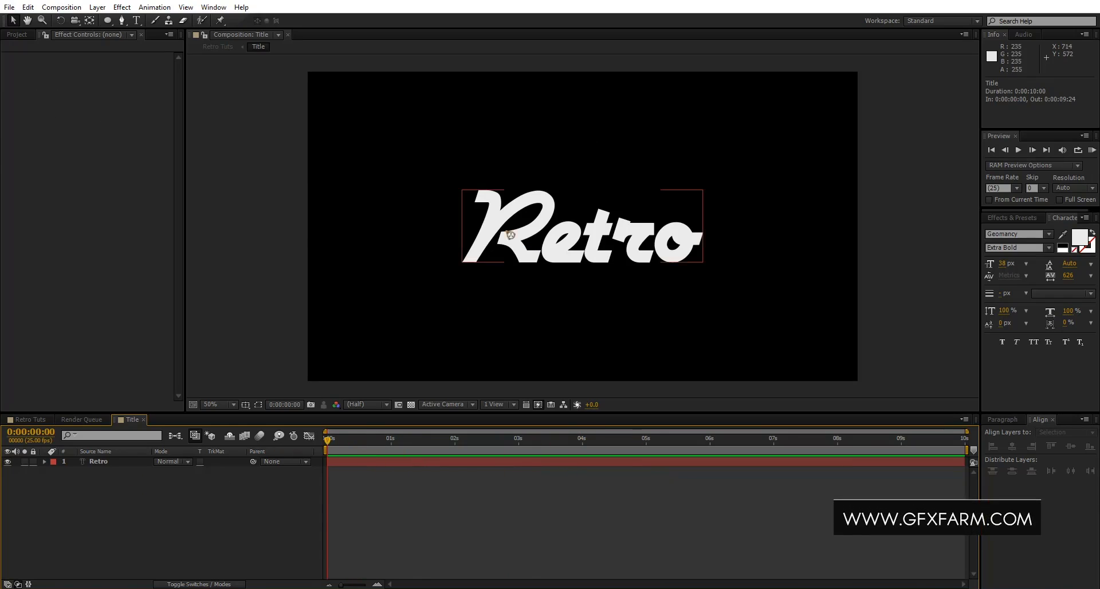
{"action": "left_click", "coordinate": [121, 20]}
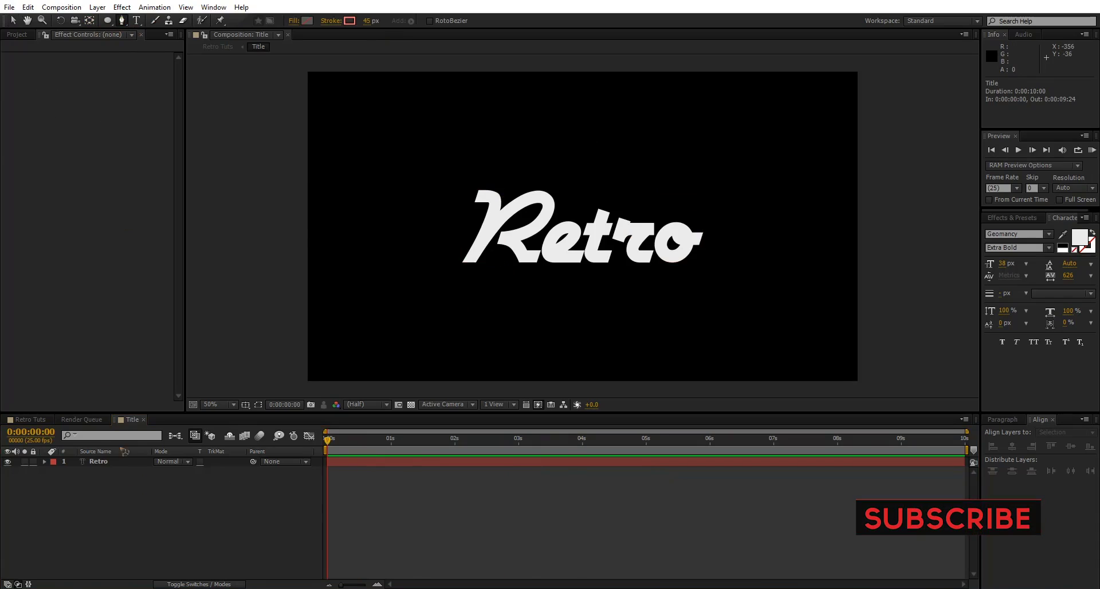
{"action": "left_click", "coordinate": [118, 463]}
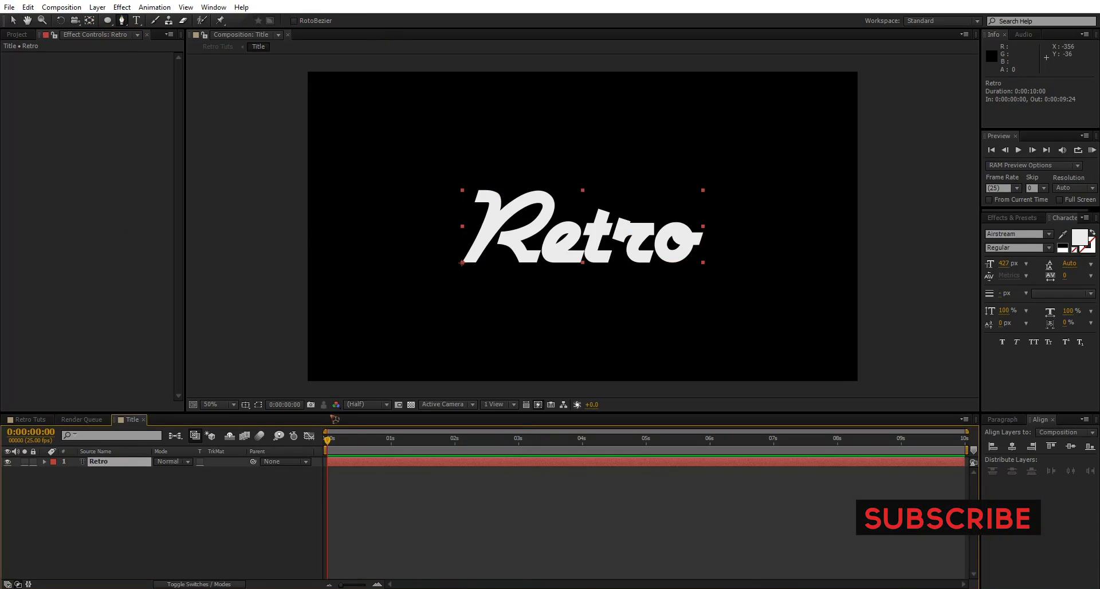
{"action": "key", "text": "period"}
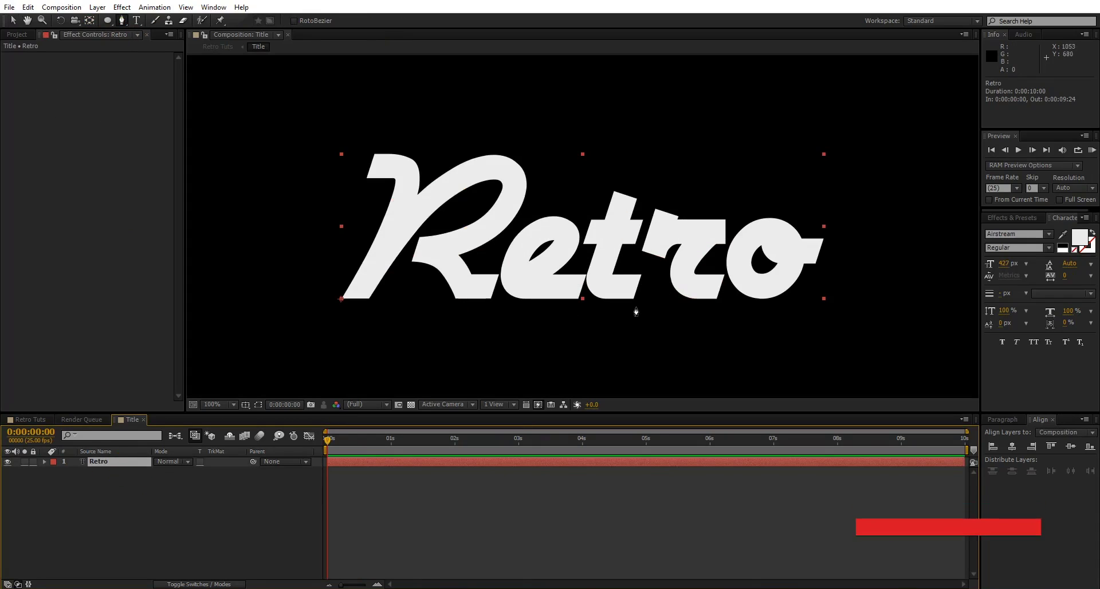
{"action": "left_click", "coordinate": [350, 302]}
{"action": "left_click", "coordinate": [403, 215]}
{"action": "left_click", "coordinate": [407, 172]}
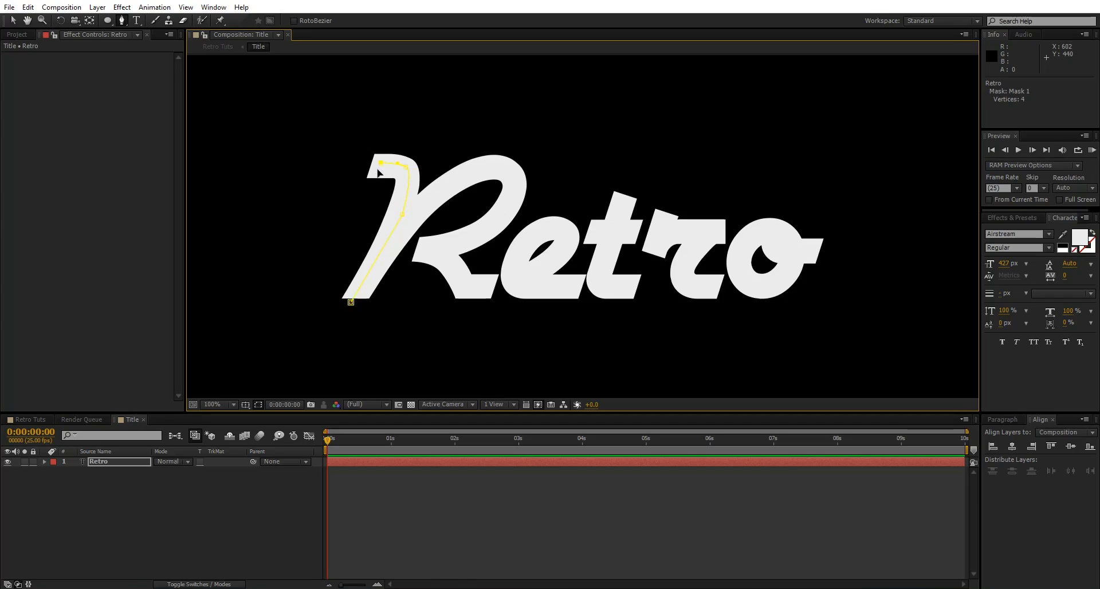
{"action": "left_click", "coordinate": [380, 171]}
{"action": "left_click", "coordinate": [400, 174]}
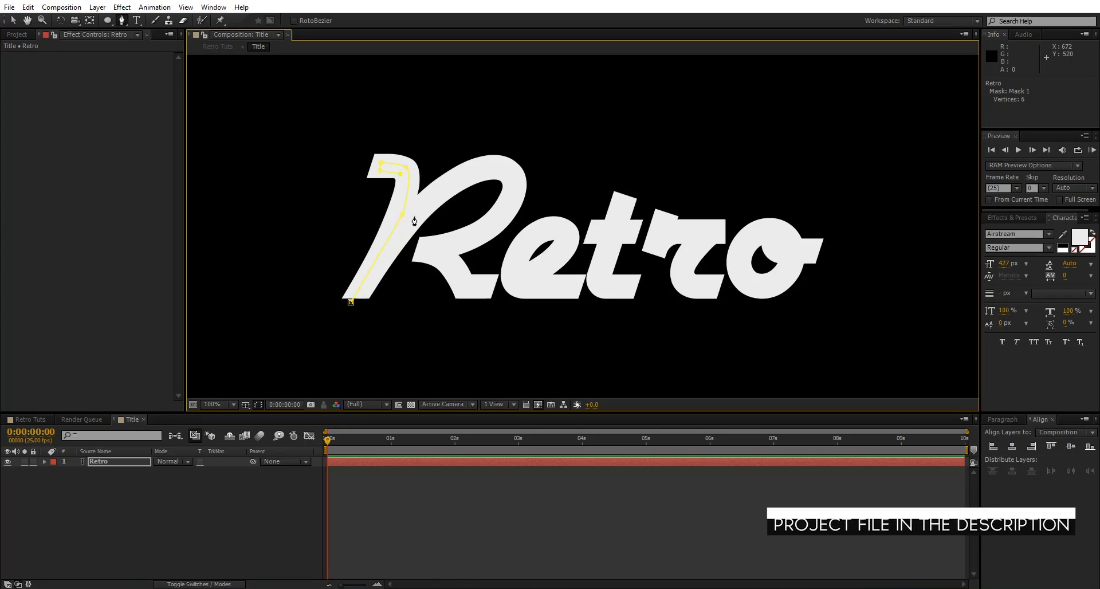
{"action": "key", "text": "ctrl+z"}
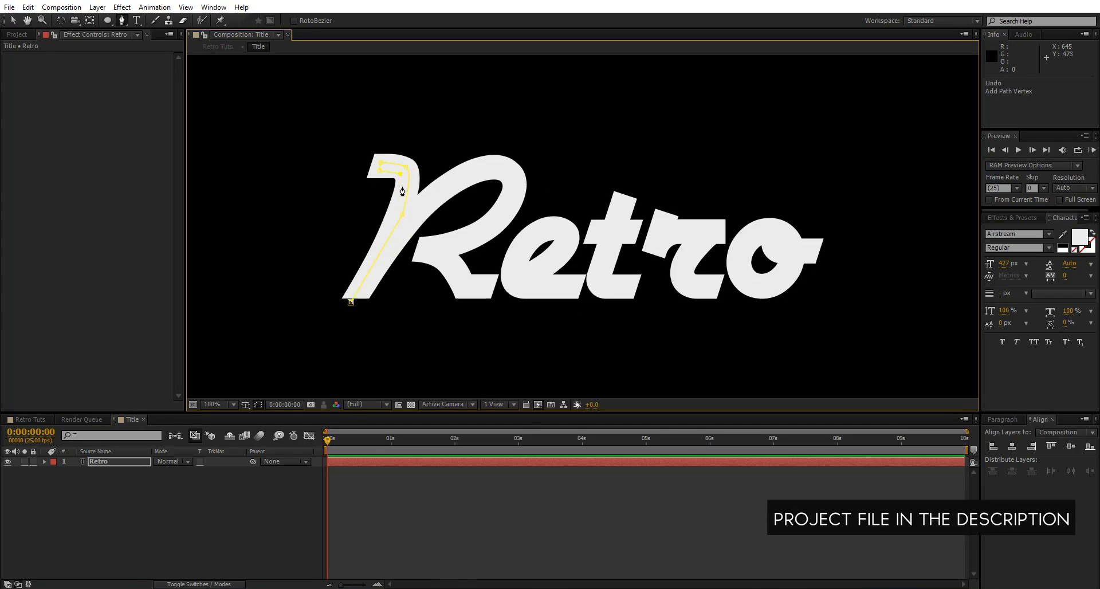
{"action": "left_click", "coordinate": [399, 202]}
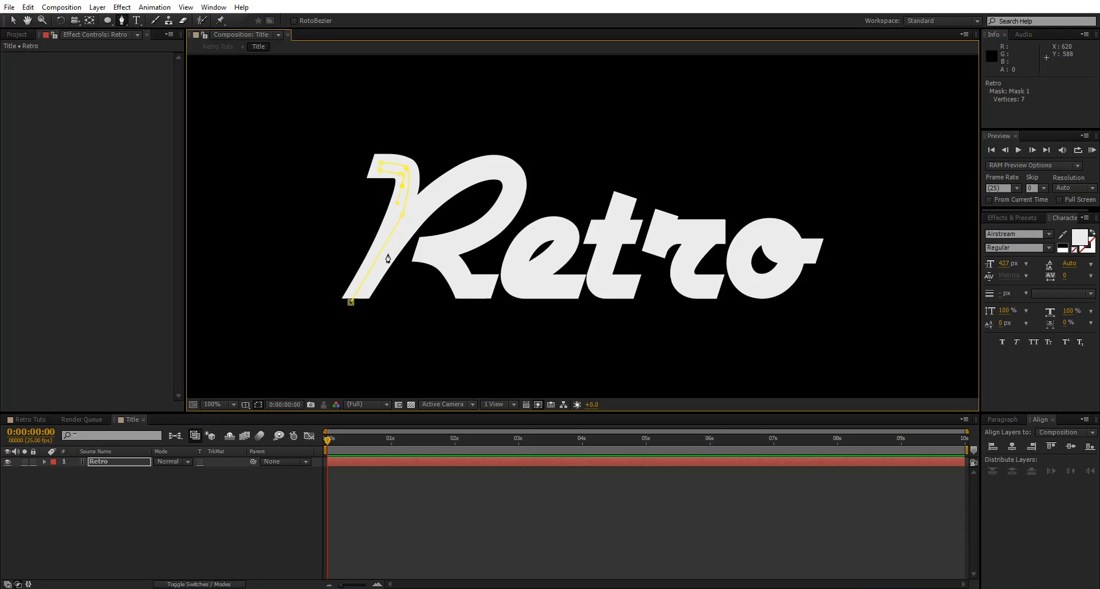
- Continue the mask path around the bowl of the R and into its leg, along the middle of the stroke
{"action": "left_click", "coordinate": [414, 216]}
{"action": "left_click_drag", "start_coordinate": [492, 169], "coordinate": [499, 171]}
{"action": "left_click_drag", "start_coordinate": [486, 228], "coordinate": [447, 248]}
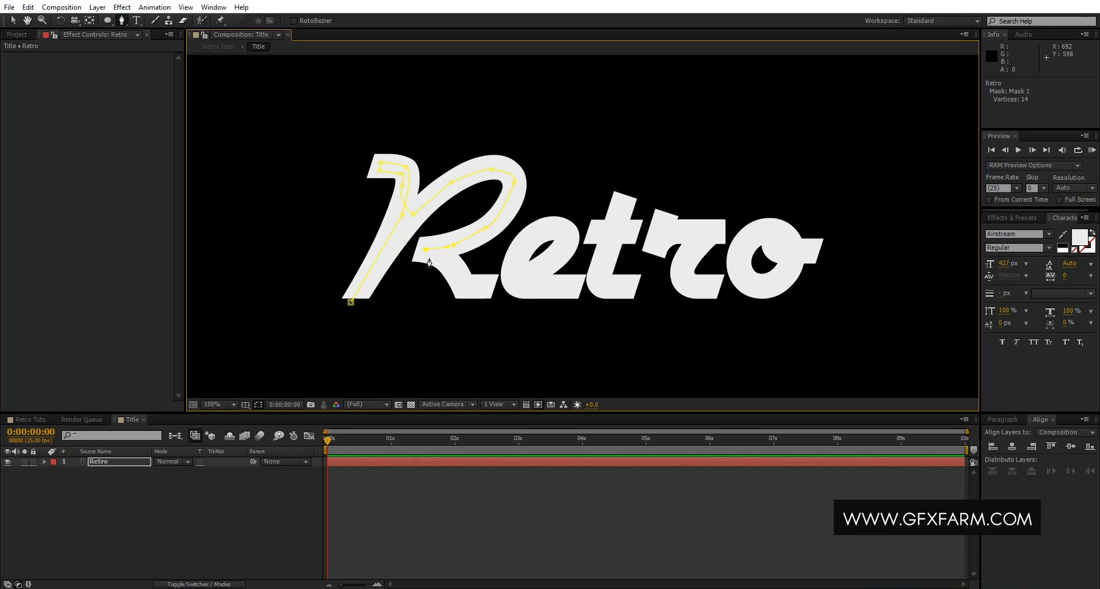
{"action": "key", "text": "ctrl+z"}
{"action": "left_click", "coordinate": [436, 253]}
{"action": "left_click", "coordinate": [448, 263]}
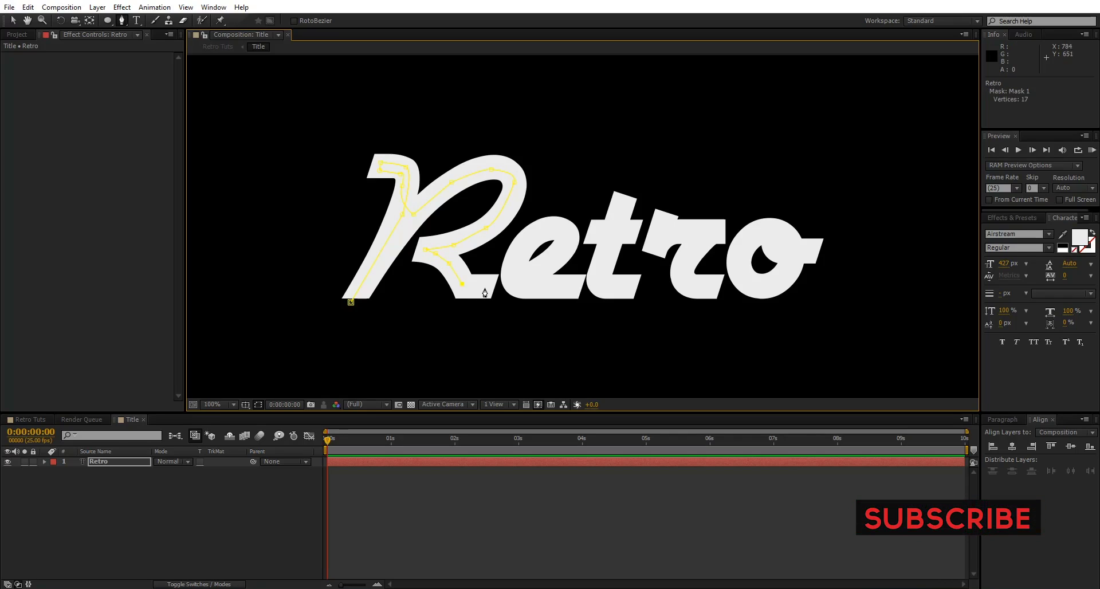
- Extend the mask path from the R's leg around the letter e, then up the t's stem and across its crossbar
{"action": "left_click_drag", "start_coordinate": [533, 274], "coordinate": [537, 269]}
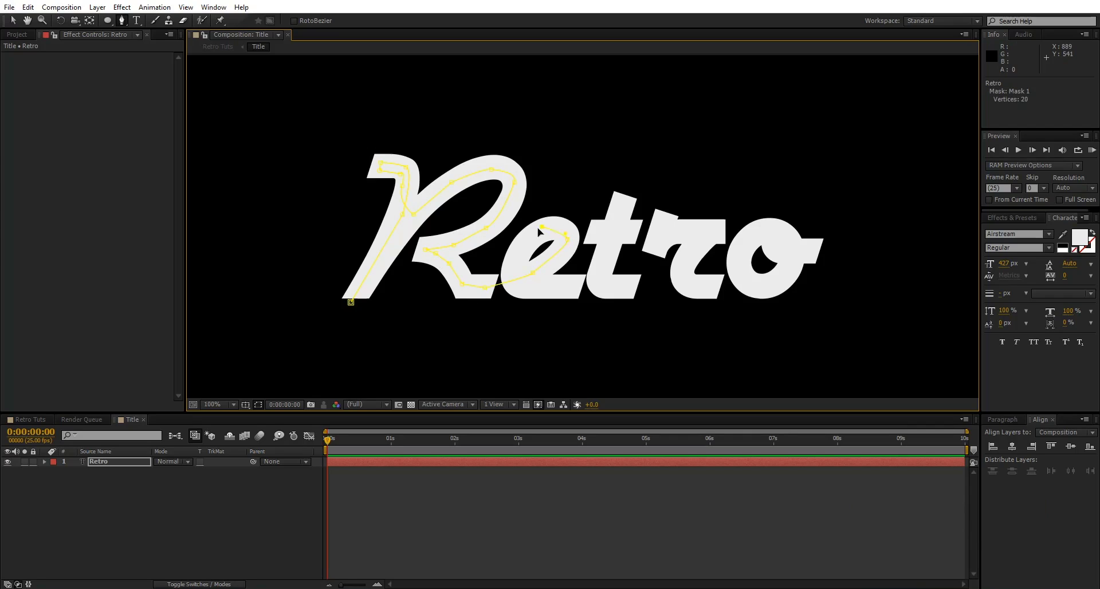
{"action": "left_click_drag", "start_coordinate": [525, 286], "coordinate": [541, 291]}
{"action": "left_click", "coordinate": [615, 232]}
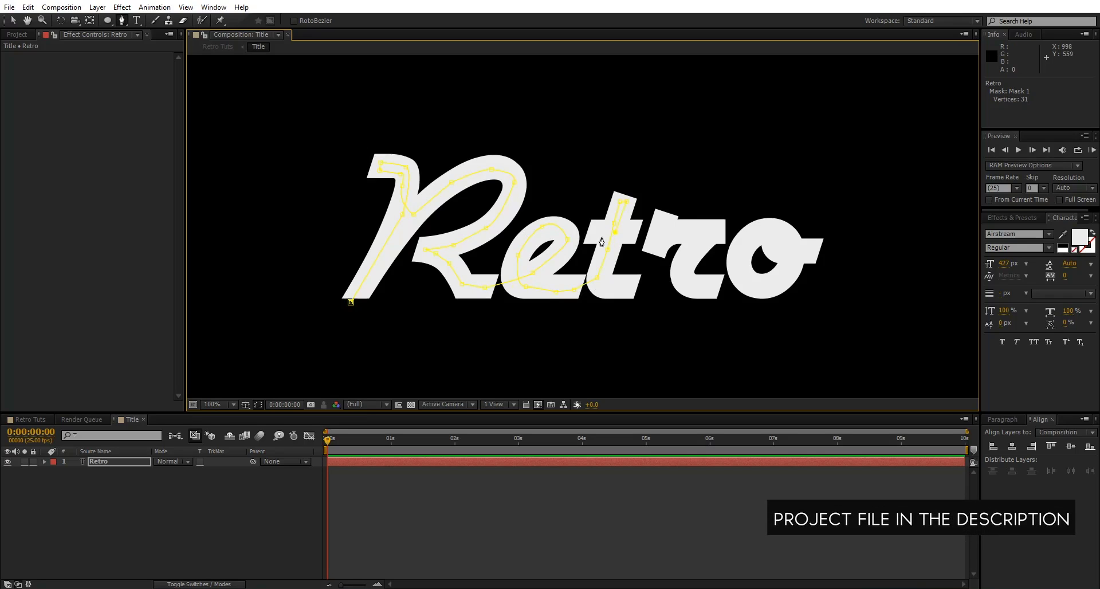
{"action": "left_click", "coordinate": [635, 230]}
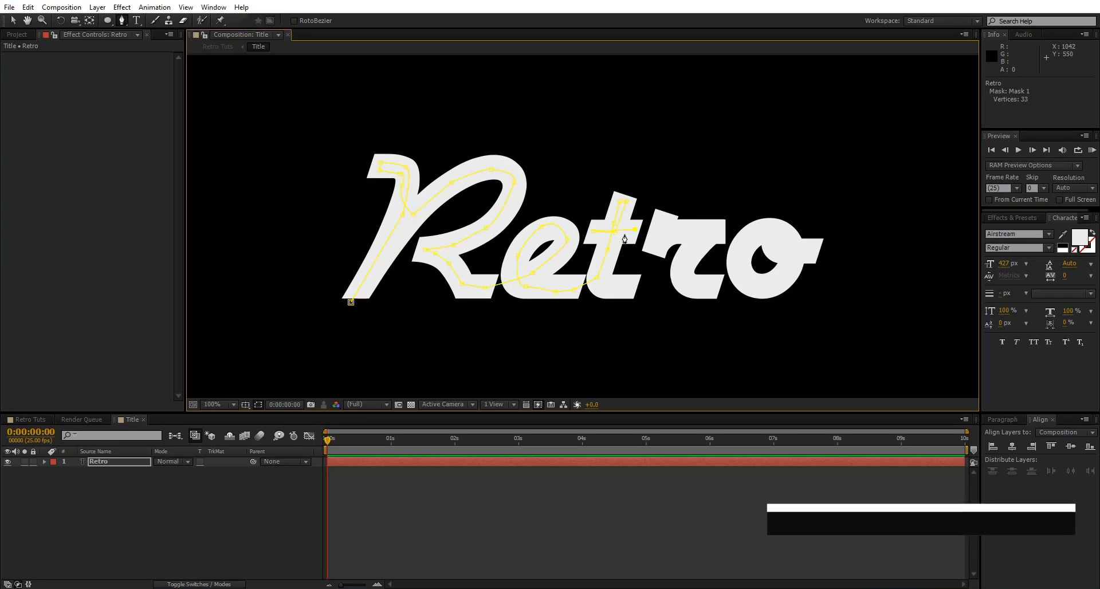
{"action": "left_click", "coordinate": [614, 241]}
{"action": "left_click", "coordinate": [604, 268]}
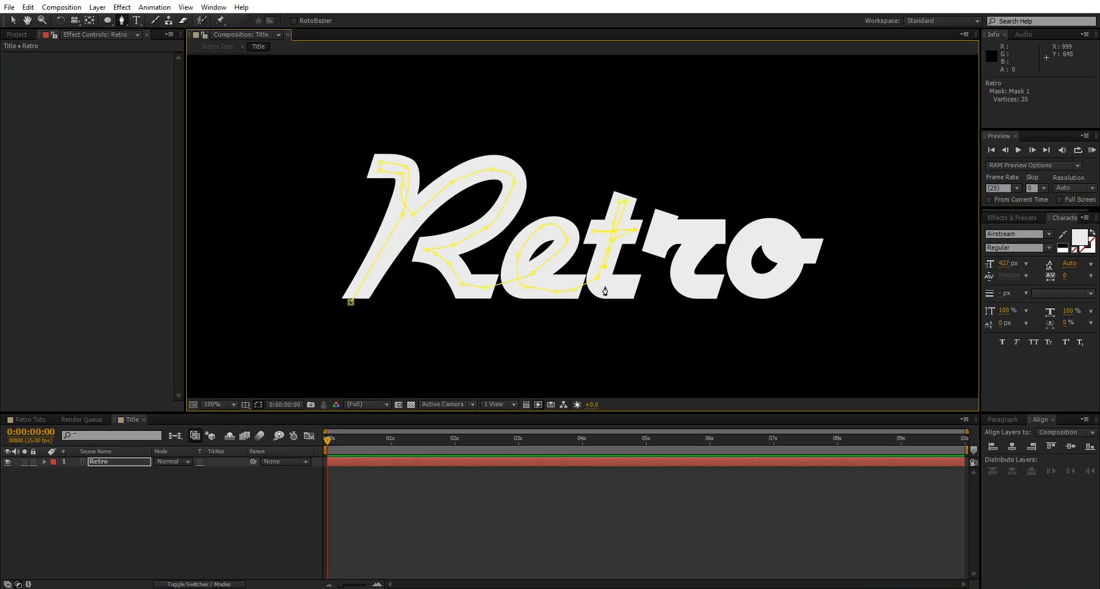
- Carry the mask path from the foot of the t through the top stroke of the r and into its stem
{"action": "left_click", "coordinate": [640, 285]}
{"action": "left_click", "coordinate": [651, 251]}
{"action": "left_click", "coordinate": [669, 230]}
{"action": "left_click", "coordinate": [689, 232]}
{"action": "left_click", "coordinate": [718, 229]}
{"action": "left_click", "coordinate": [715, 236]}
{"action": "left_click", "coordinate": [702, 238]}
{"action": "left_click", "coordinate": [686, 262]}
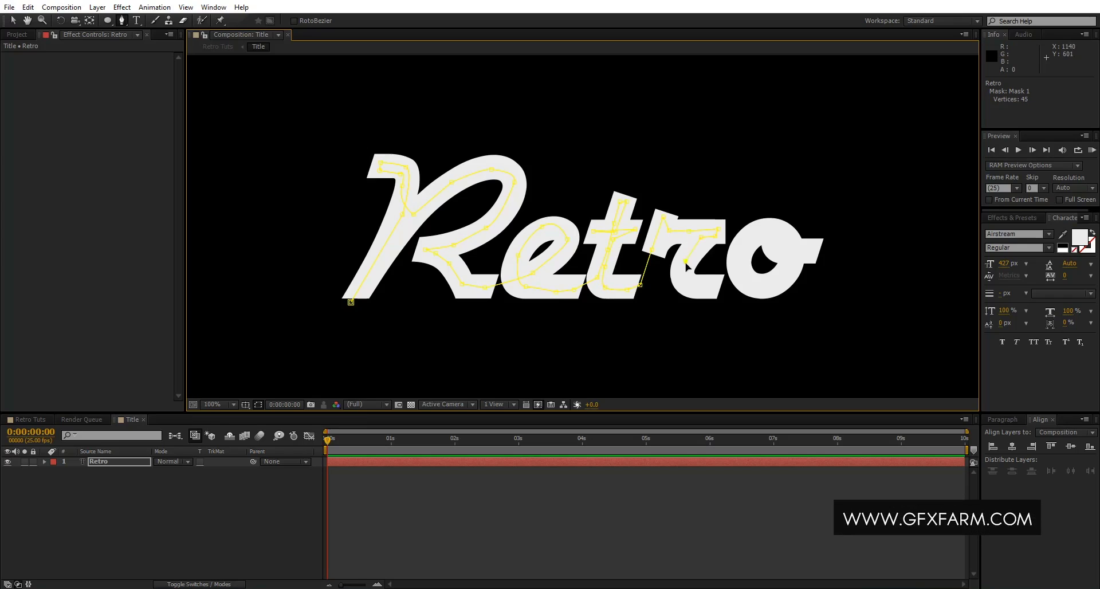
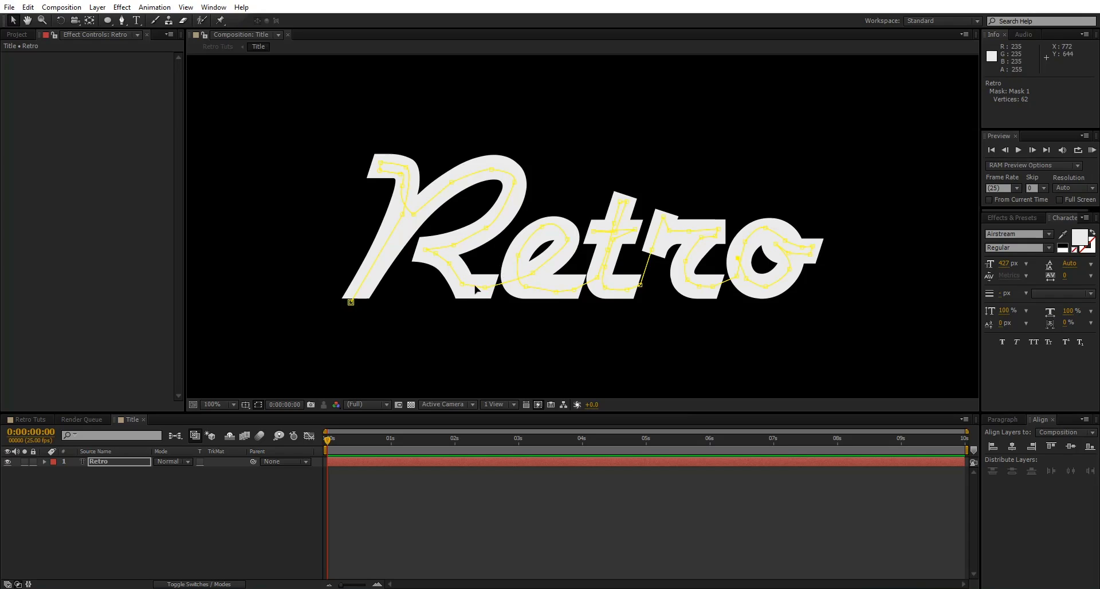
- Apply the Stroke effect to the Retro layer and set its paint style to Reveal Original Image
{"action": "left_click", "coordinate": [1015, 219]}
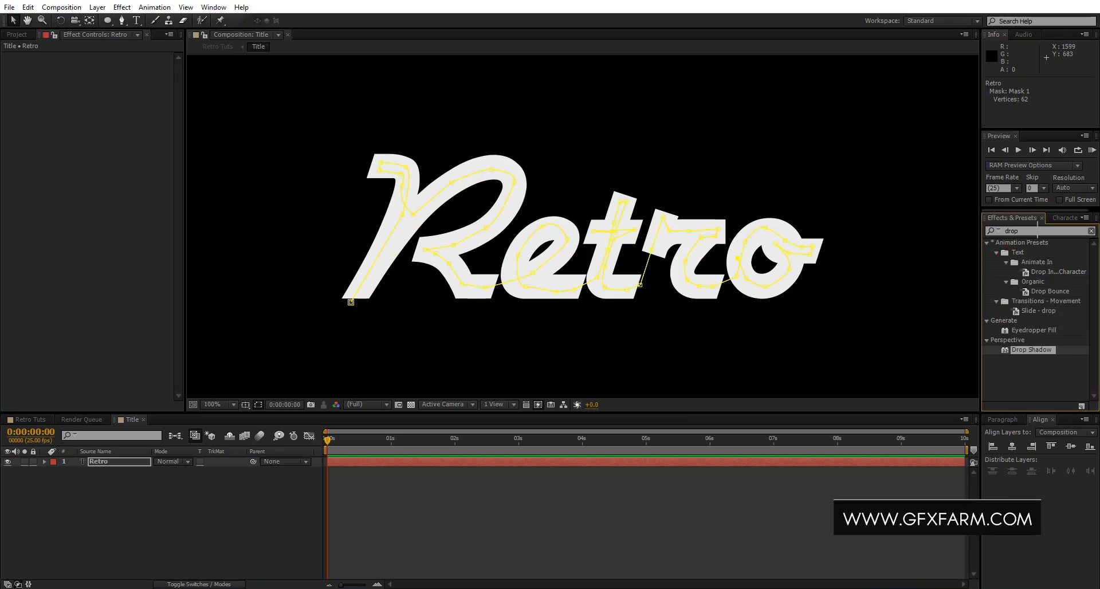
{"action": "type", "text": "stroke"}
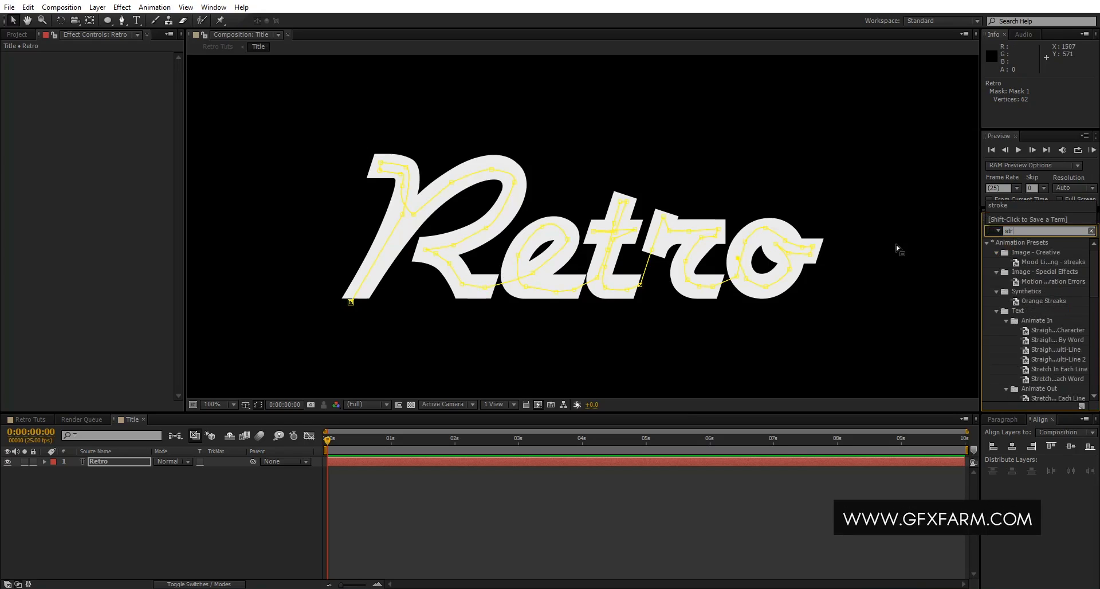
{"action": "left_click_drag", "start_coordinate": [1021, 374], "coordinate": [122, 466]}
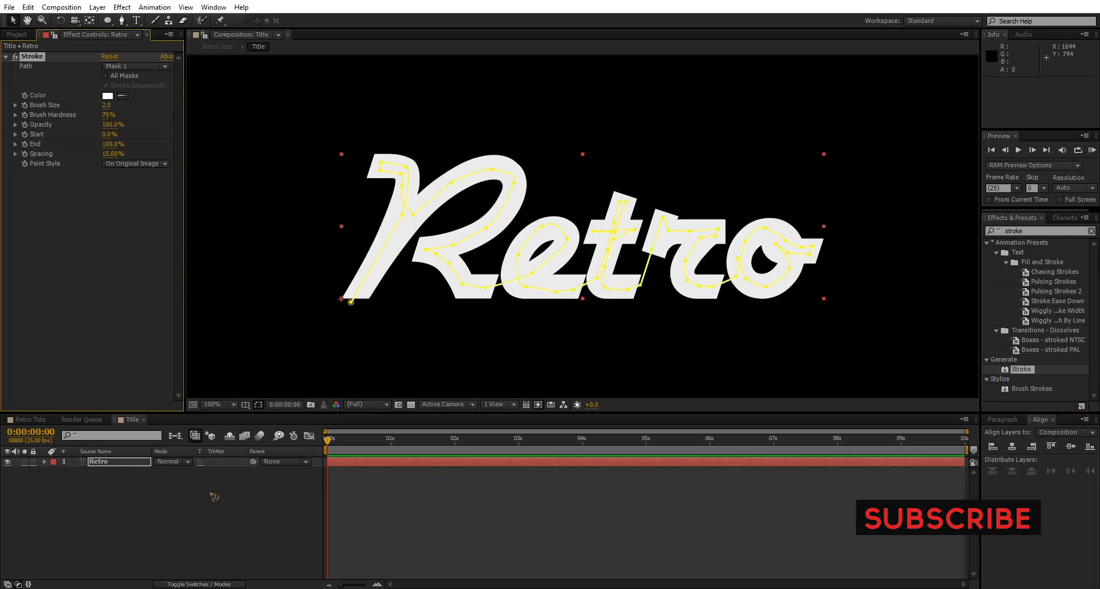
{"action": "left_click", "coordinate": [131, 163]}
{"action": "left_click", "coordinate": [151, 206]}
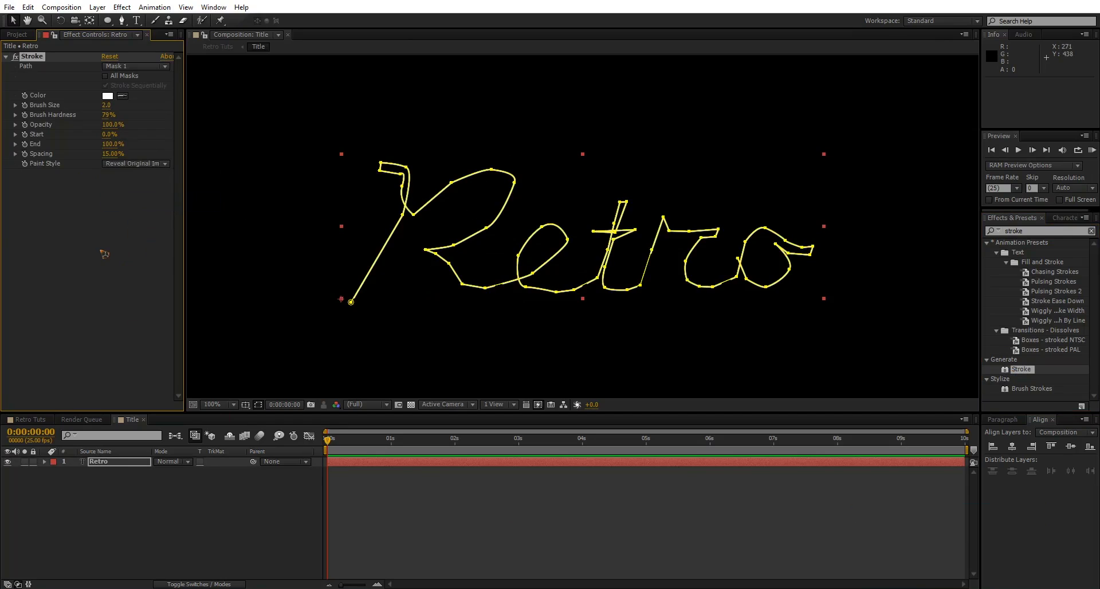
- Adjust the Stroke effect's brush size to 31.8 so the stroke covers the lettering
{"action": "left_click", "coordinate": [103, 254]}
{"action": "left_click_drag", "start_coordinate": [112, 106], "coordinate": [463, 117]}
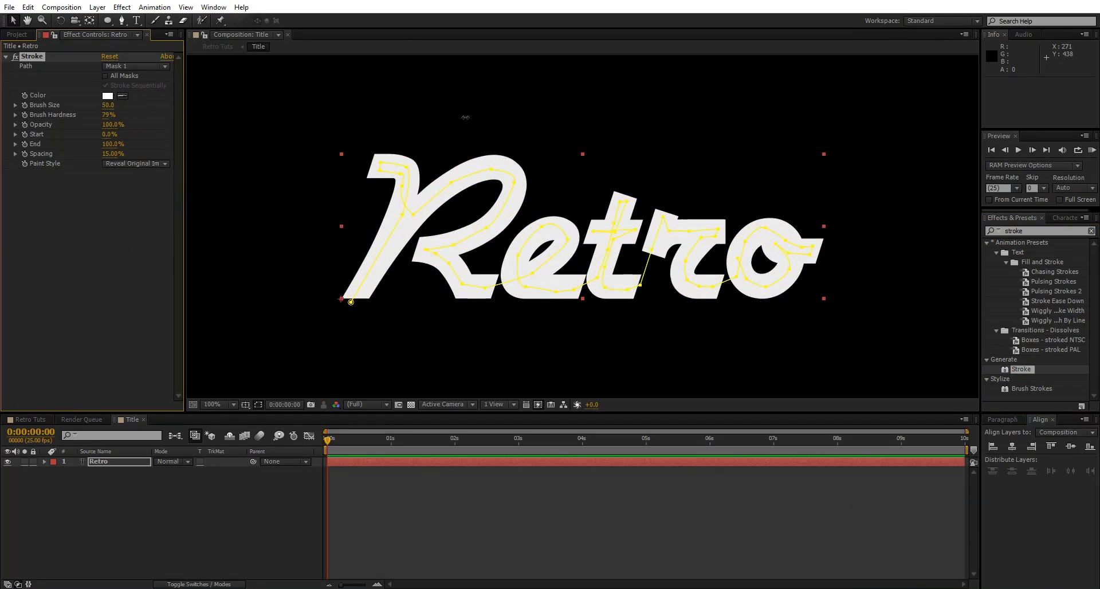
{"action": "mouse_move", "coordinate": [335, 130]}
{"action": "left_mouse_down"}
{"action": "mouse_move", "coordinate": [218, 123]}
{"action": "mouse_move", "coordinate": [286, 122]}
{"action": "left_mouse_up"}
- Keyframe the Stroke's End from 0% at 0:00:00:00 to 100% at 0:00:02:01 and show the keyframes
{"action": "mouse_move", "coordinate": [109, 144]}
{"action": "left_mouse_down"}
{"action": "mouse_move", "coordinate": [40, 146]}
{"action": "mouse_move", "coordinate": [126, 149]}
{"action": "mouse_move", "coordinate": [43, 147]}
{"action": "left_mouse_up"}
{"action": "left_click", "coordinate": [456, 440]}
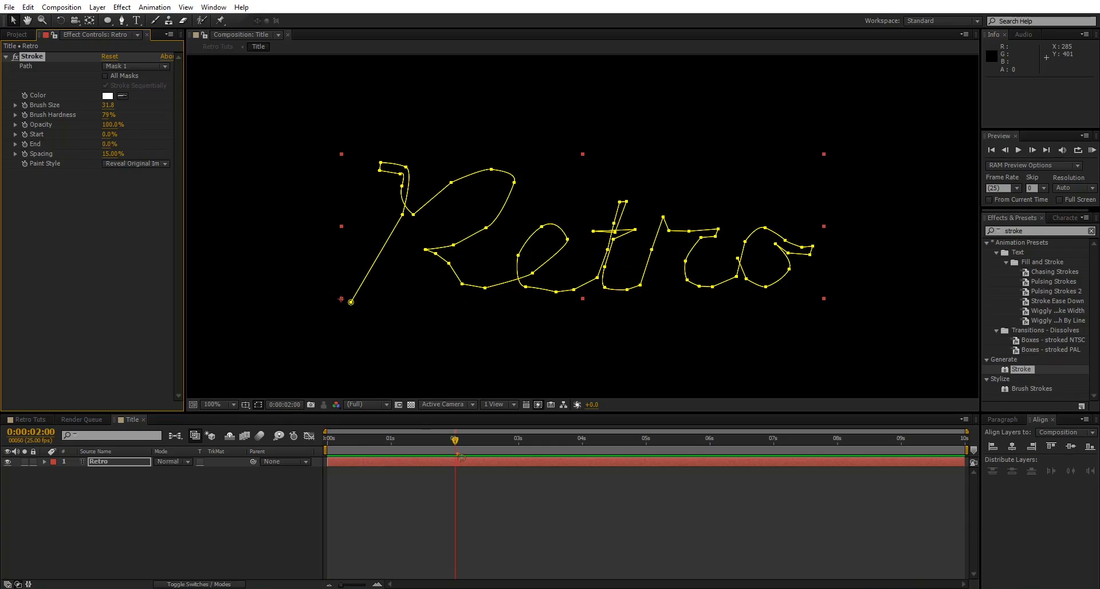
{"action": "left_click_drag", "start_coordinate": [457, 458], "coordinate": [458, 458]}
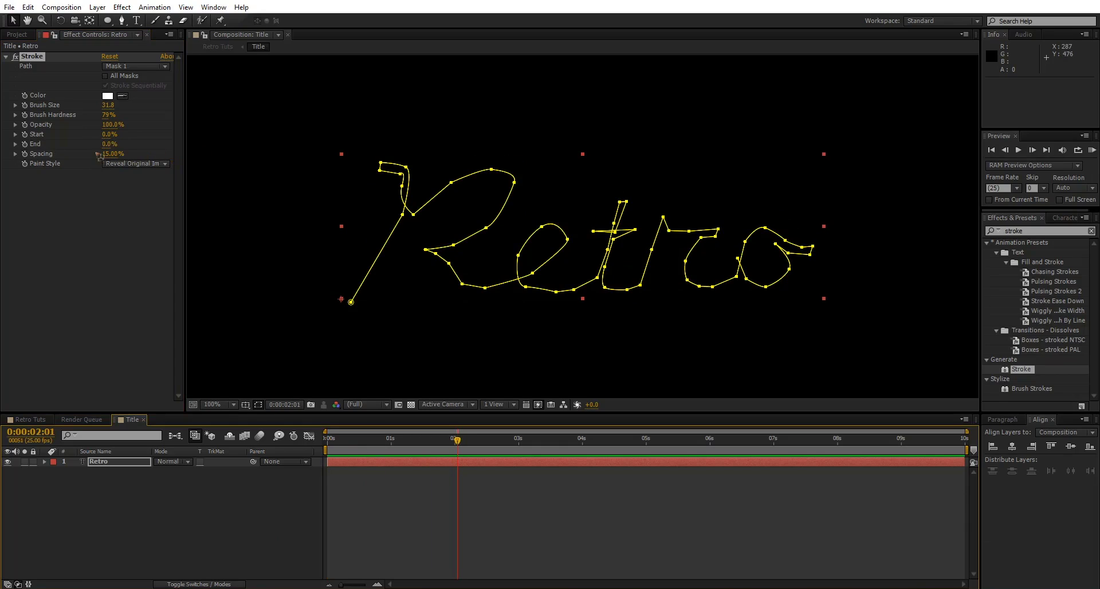
{"action": "left_click_drag", "start_coordinate": [109, 144], "coordinate": [92, 171]}
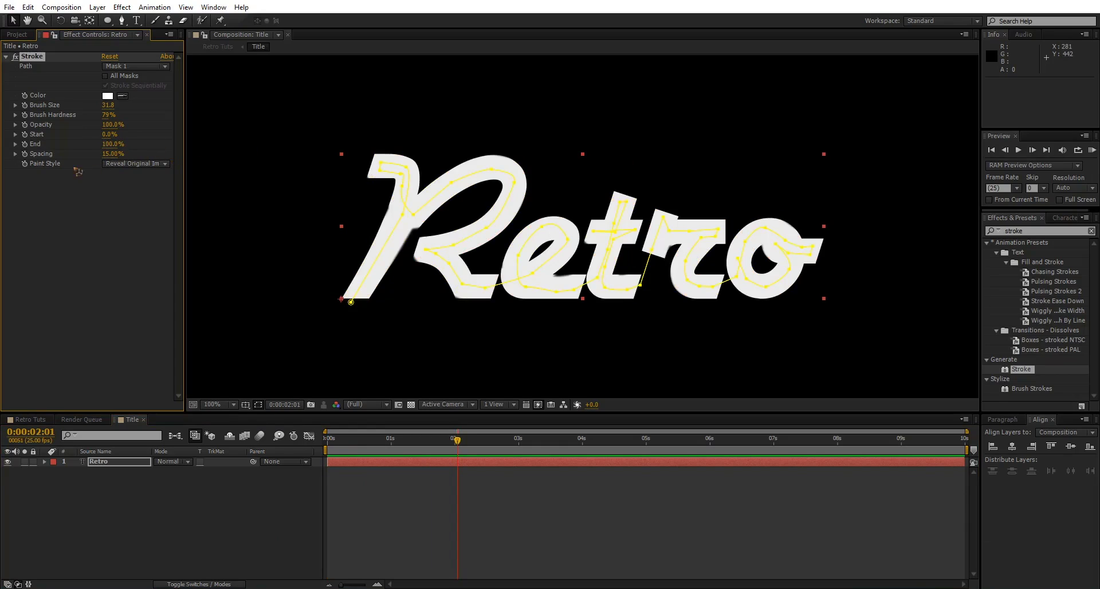
{"action": "left_click_drag", "start_coordinate": [457, 440], "coordinate": [327, 440]}
{"action": "left_click", "coordinate": [113, 146]}
{"action": "type", "text": "0"}
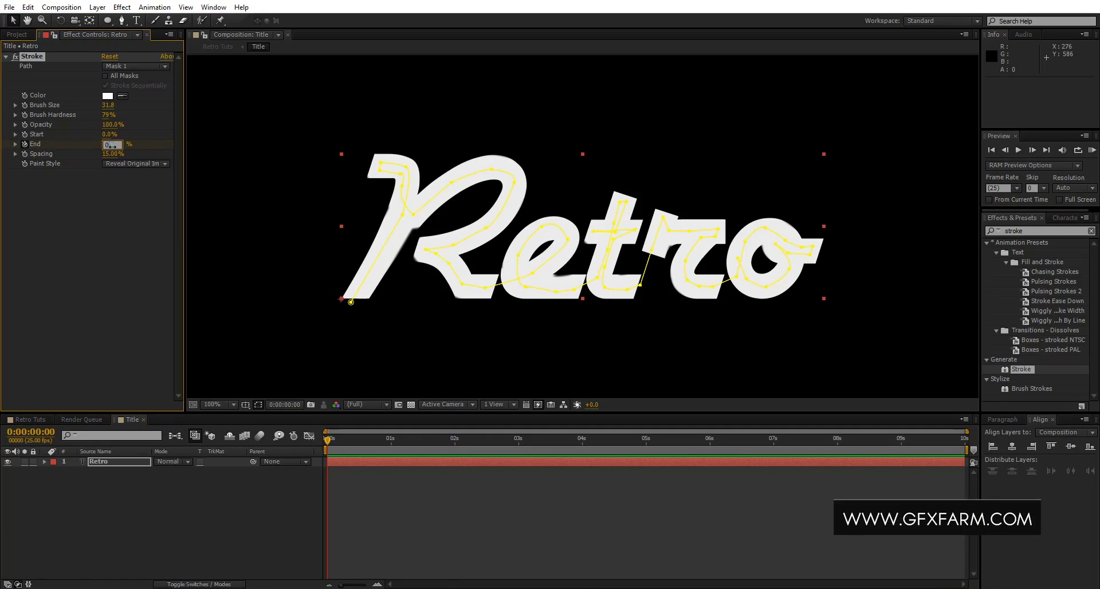
{"action": "key", "text": "Return"}
{"action": "key", "text": "u"}
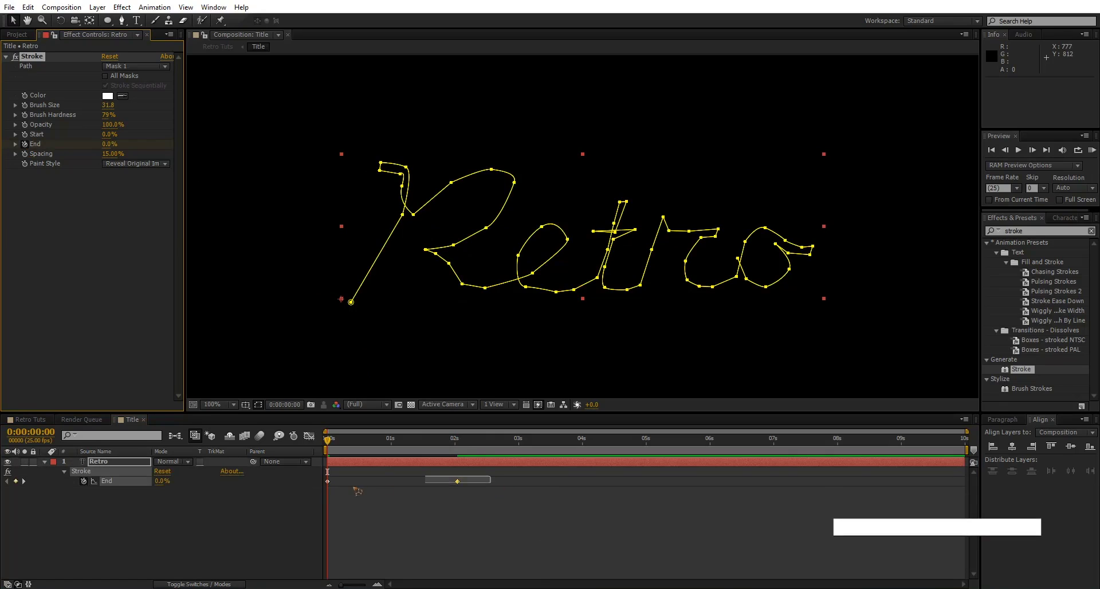
- Apply Easy Ease to both End keyframes and preview the Retro reveal
{"action": "right_click", "coordinate": [458, 480]}
{"action": "mouse_move", "coordinate": [518, 476]}
{"action": "left_click", "coordinate": [624, 500]}
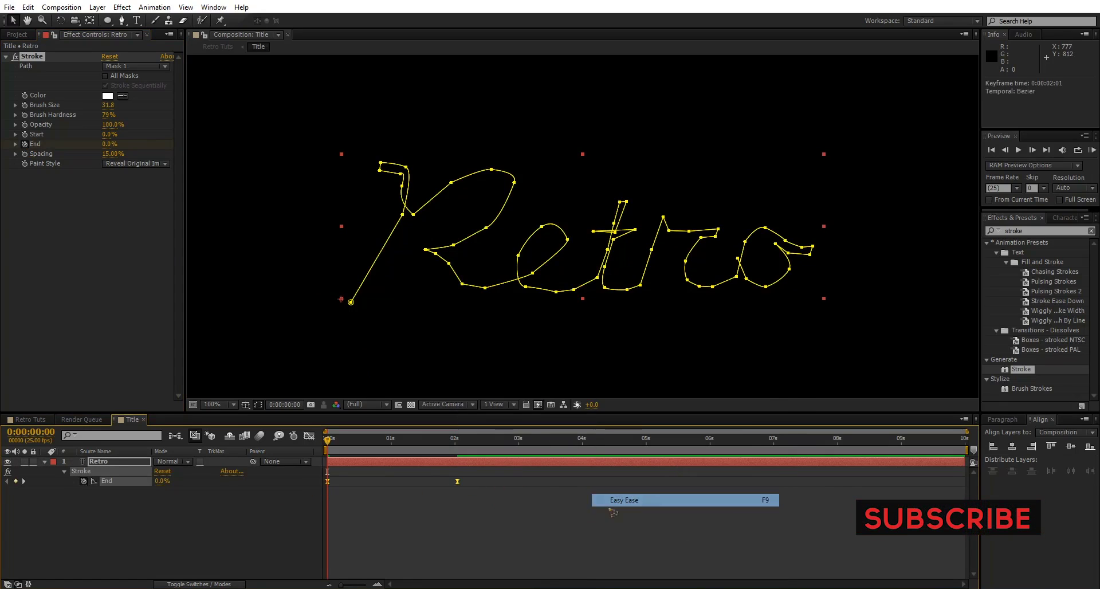
{"action": "left_click", "coordinate": [487, 515]}
{"action": "key", "text": "space"}
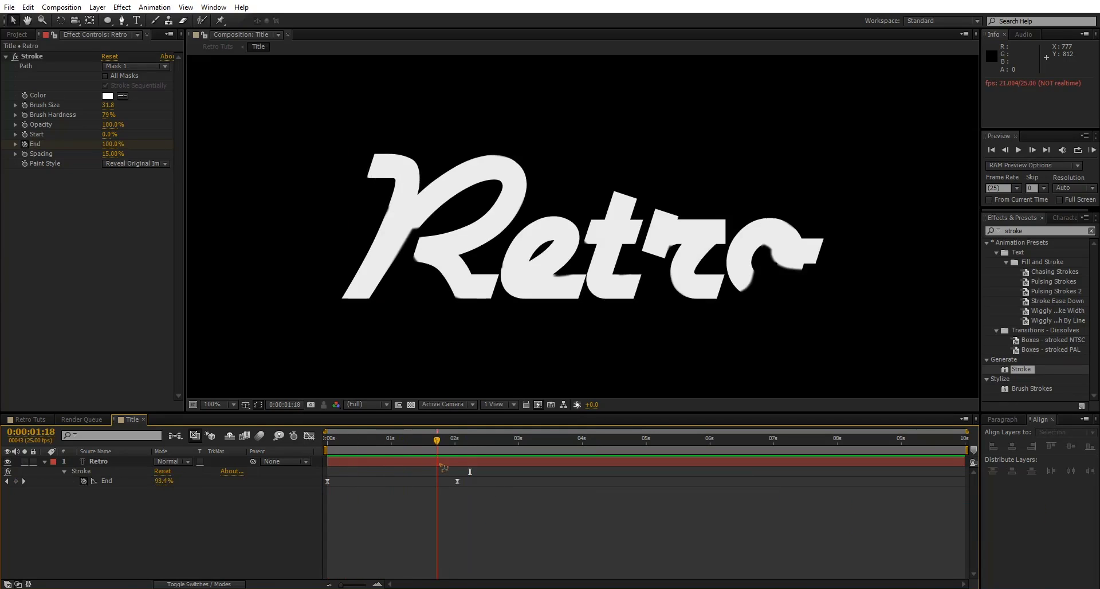
- Set the Stroke's brush size to 50 and brush hardness to 100%, then preview the reveal
{"action": "left_click_drag", "start_coordinate": [108, 106], "coordinate": [114, 105]}
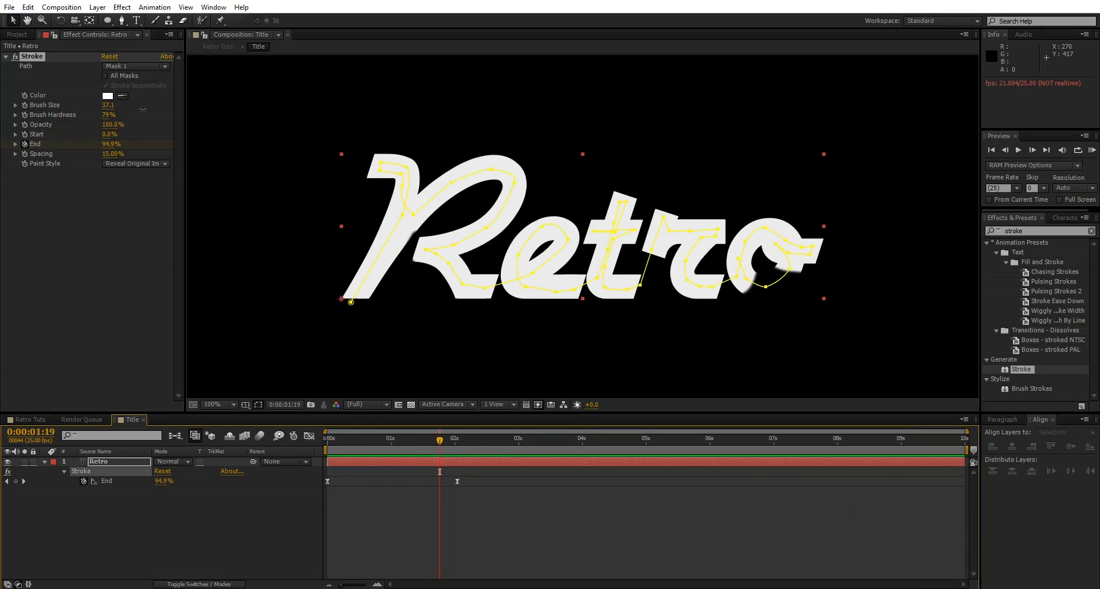
{"action": "left_click_drag", "start_coordinate": [212, 108], "coordinate": [370, 109]}
{"action": "mouse_move", "coordinate": [451, 443]}
{"action": "left_mouse_down"}
{"action": "mouse_move", "coordinate": [467, 442]}
{"action": "mouse_move", "coordinate": [337, 454]}
{"action": "mouse_move", "coordinate": [460, 454]}
{"action": "mouse_move", "coordinate": [337, 457]}
{"action": "mouse_move", "coordinate": [408, 456]}
{"action": "left_mouse_up"}
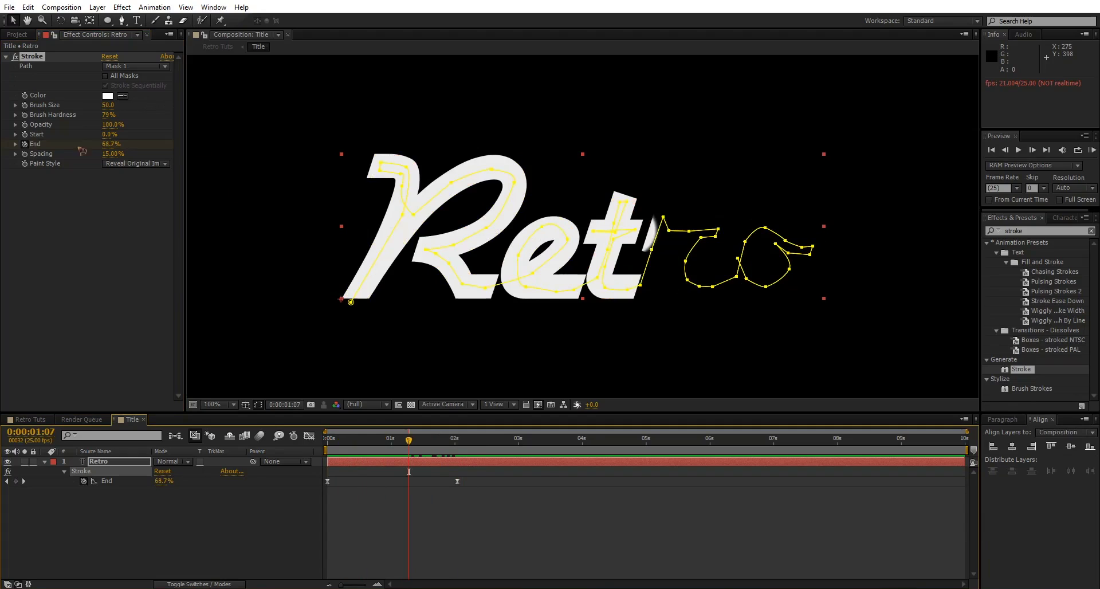
{"action": "left_click", "coordinate": [59, 118]}
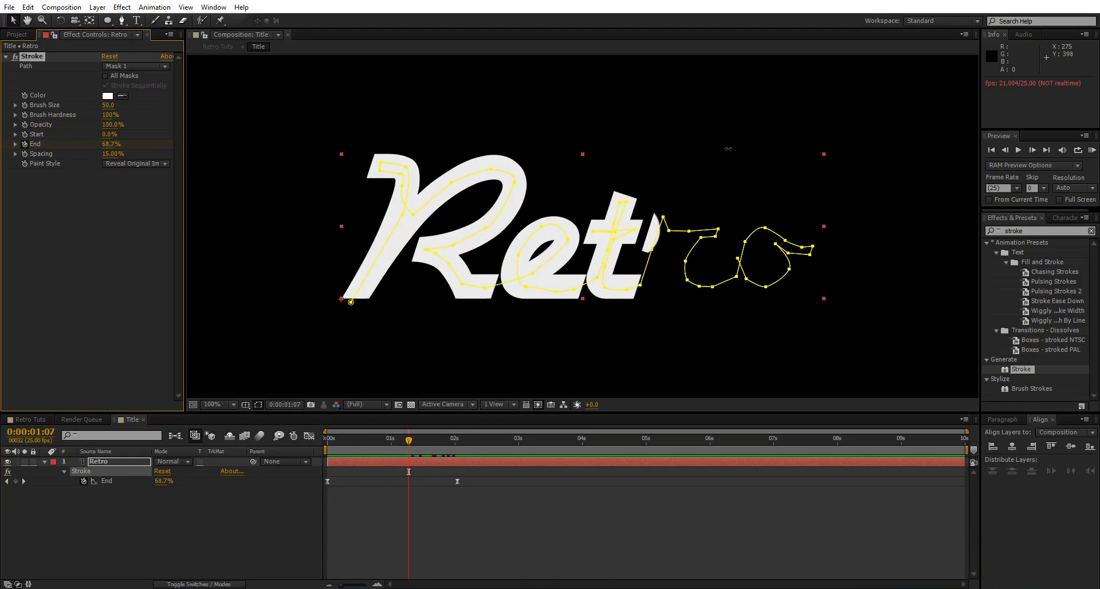
{"action": "key", "text": "KP_0"}
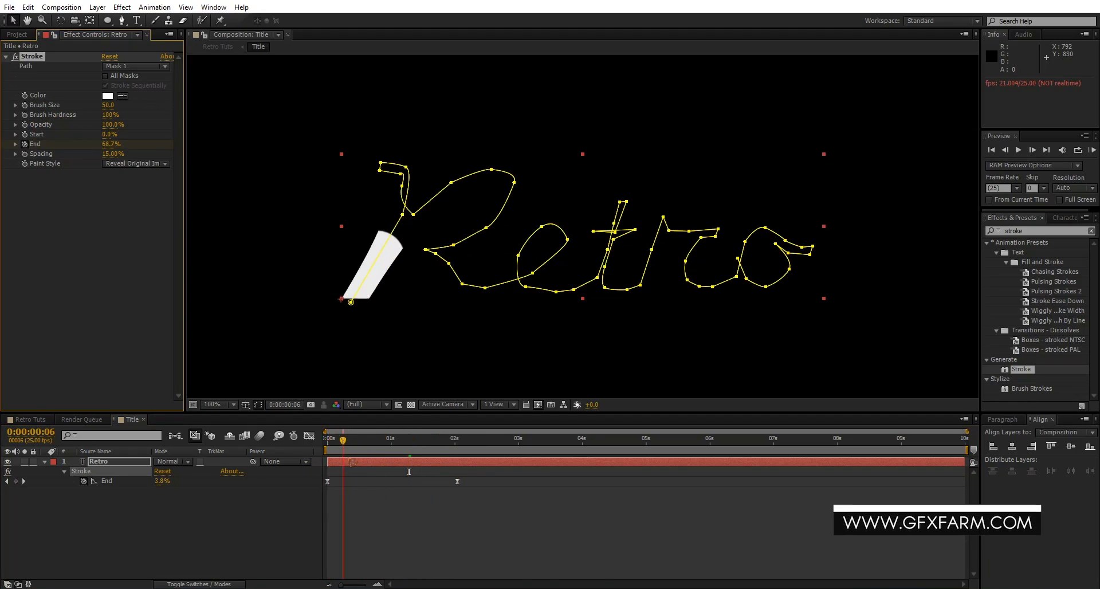
- Reduce the Stroke's brush size to 46.2 and preview the reveal again
{"action": "left_click_drag", "start_coordinate": [366, 456], "coordinate": [376, 456]}
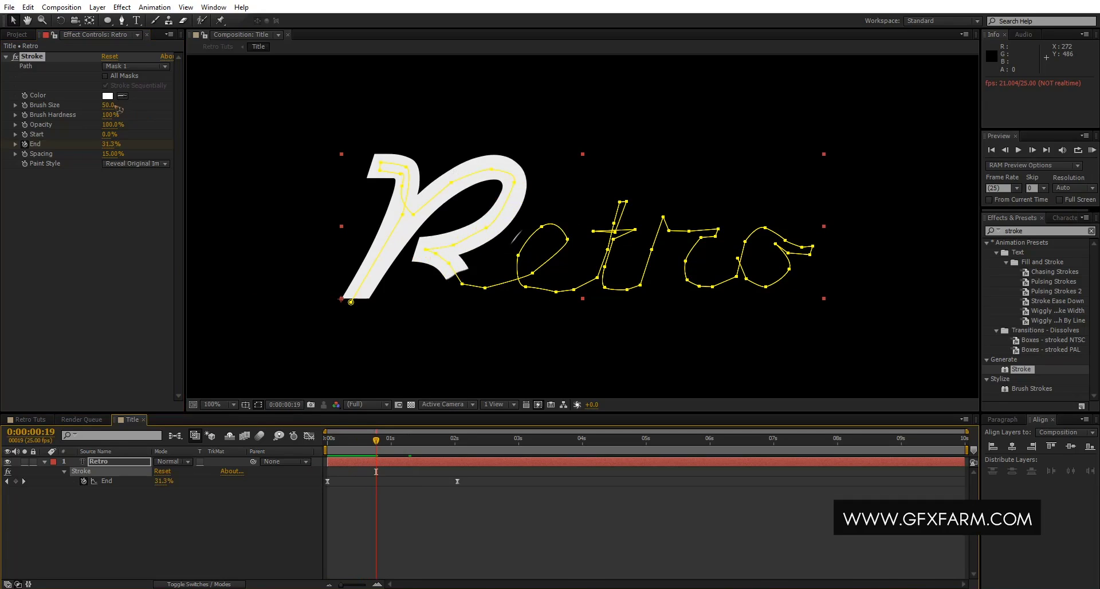
{"action": "left_click_drag", "start_coordinate": [109, 105], "coordinate": [88, 105]}
{"action": "key", "text": "KP_0"}
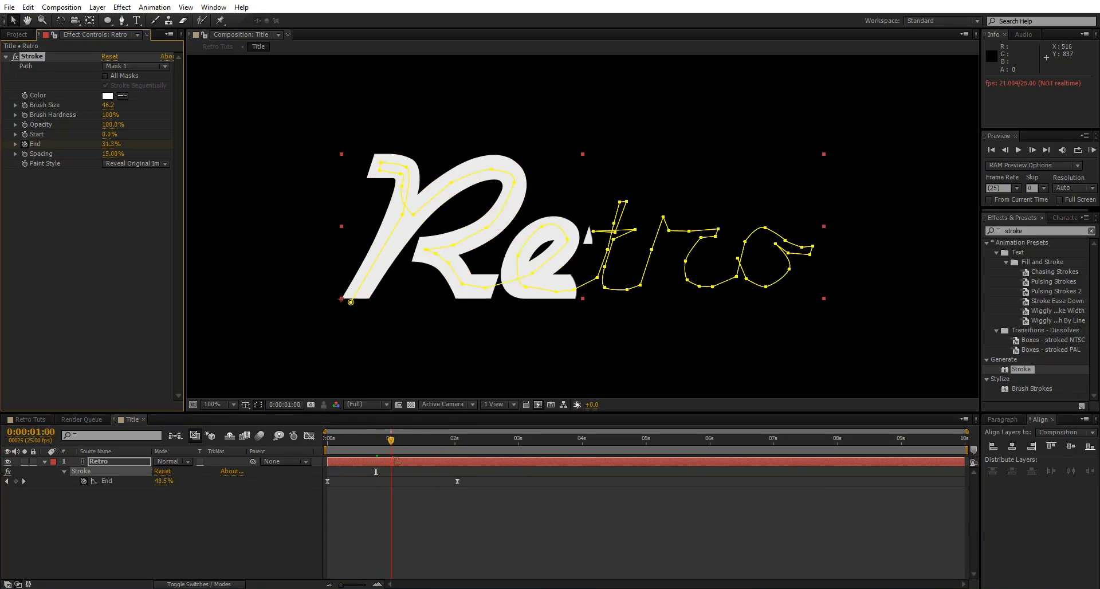
{"action": "left_click", "coordinate": [543, 543]}
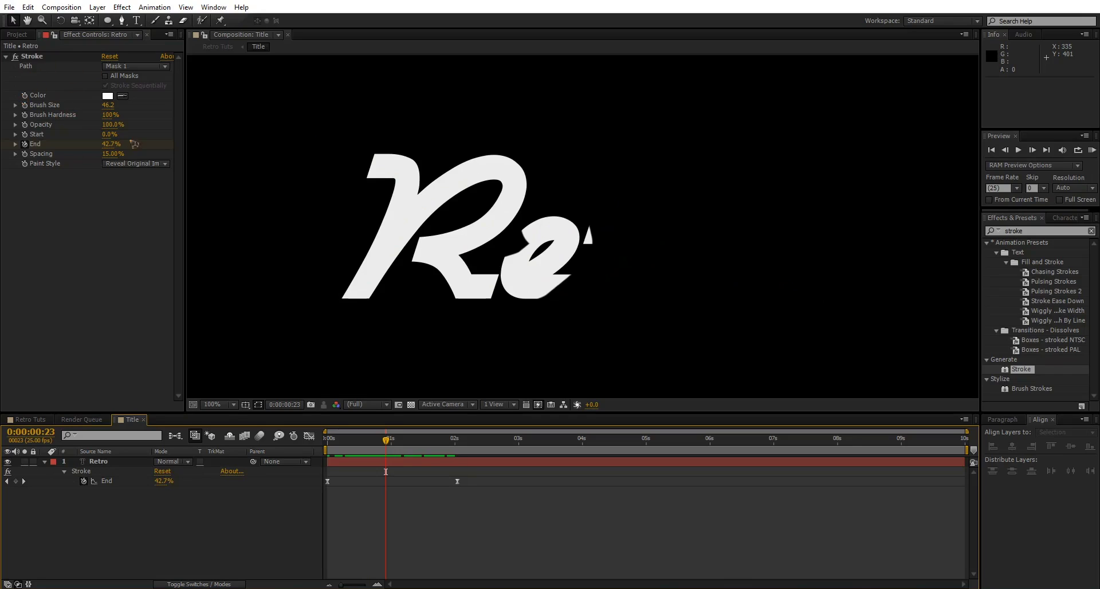
- Close the Render Queue and preview the title reveal from the start in the Retro Tuts composition
{"action": "left_click", "coordinate": [105, 462]}
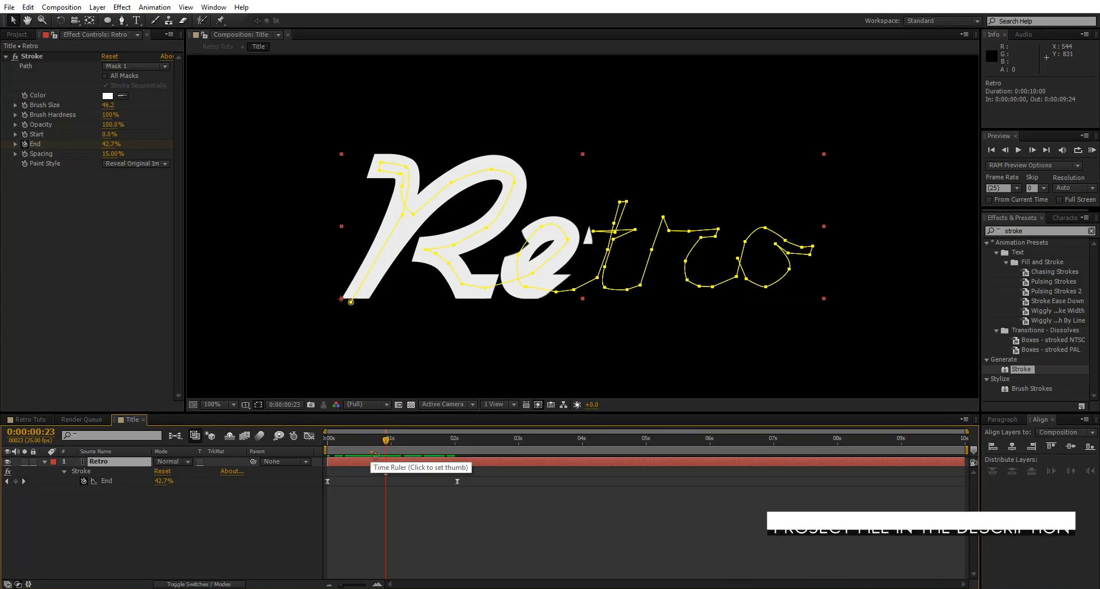
{"action": "left_click", "coordinate": [93, 420]}
{"action": "left_click", "coordinate": [110, 420]}
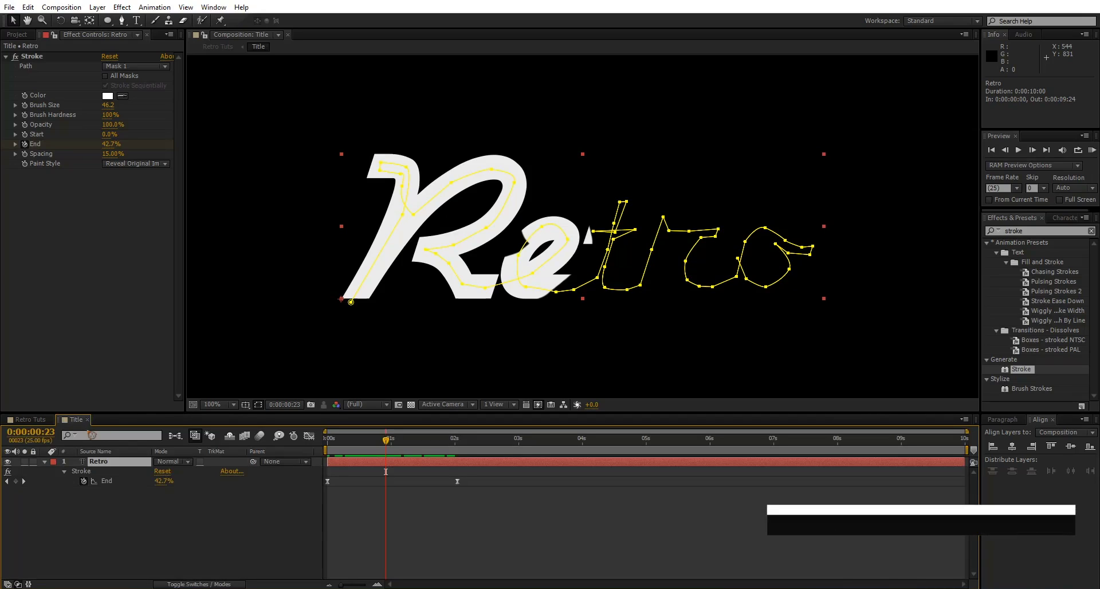
{"action": "left_click", "coordinate": [32, 420]}
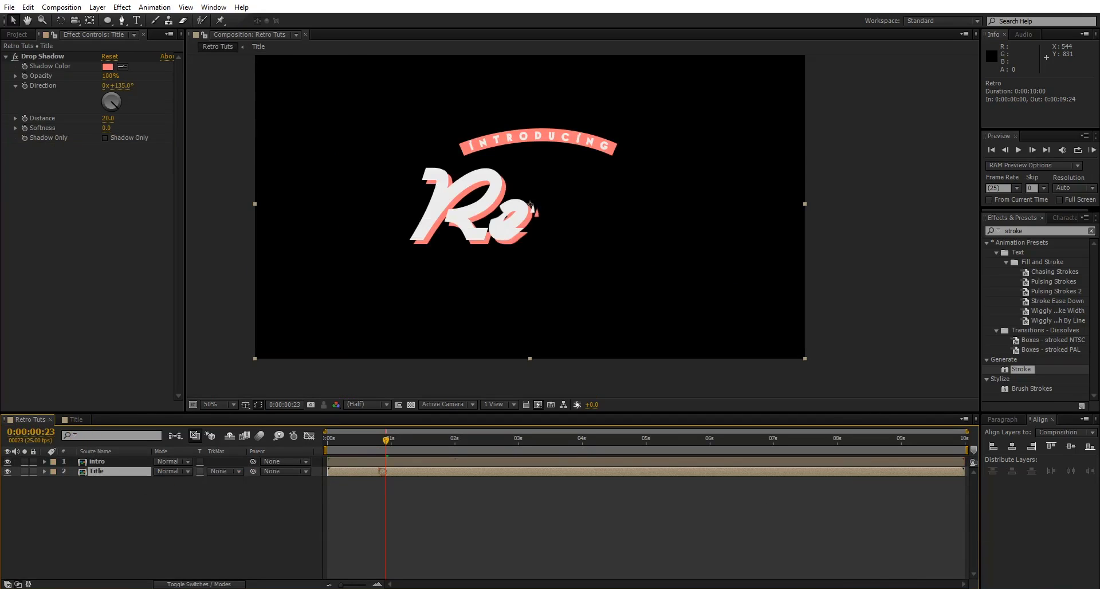
{"action": "left_click_drag", "start_coordinate": [352, 452], "coordinate": [635, 490]}
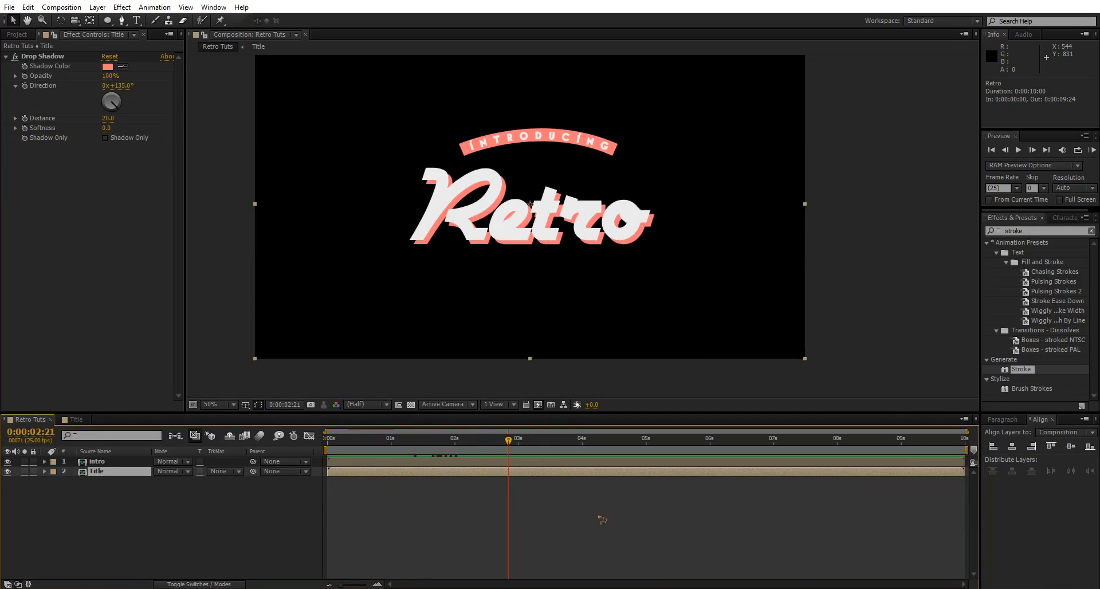
{"action": "left_click", "coordinate": [329, 438]}
{"action": "key", "text": "space"}
{"action": "left_click", "coordinate": [388, 484]}
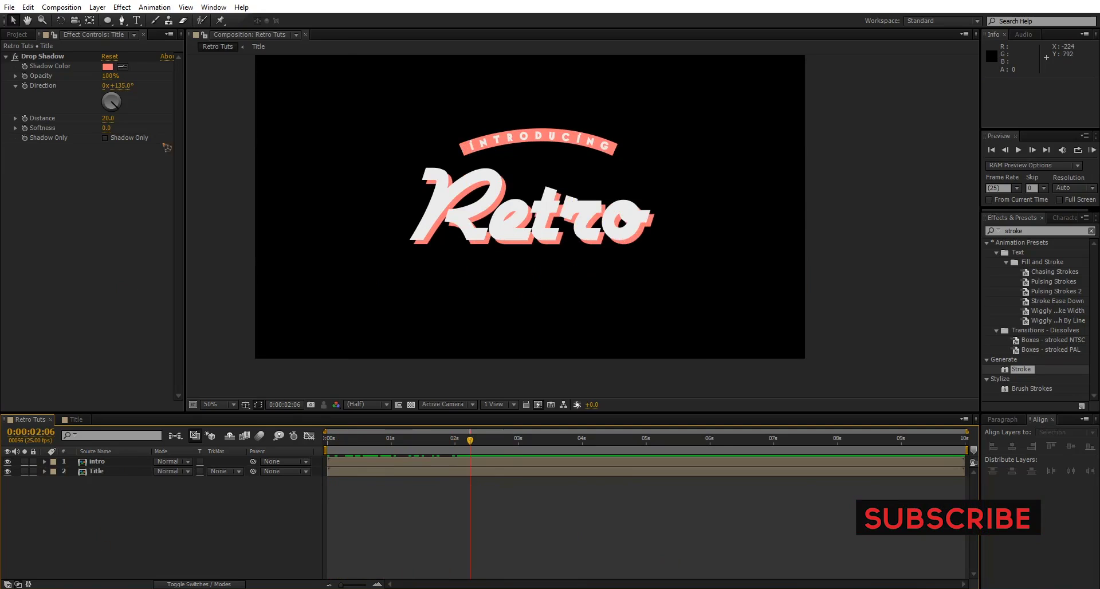
- Set up the Rounded Rectangle tool with no stroke and a #FC7676 fill
{"action": "left_click", "coordinate": [108, 20]}
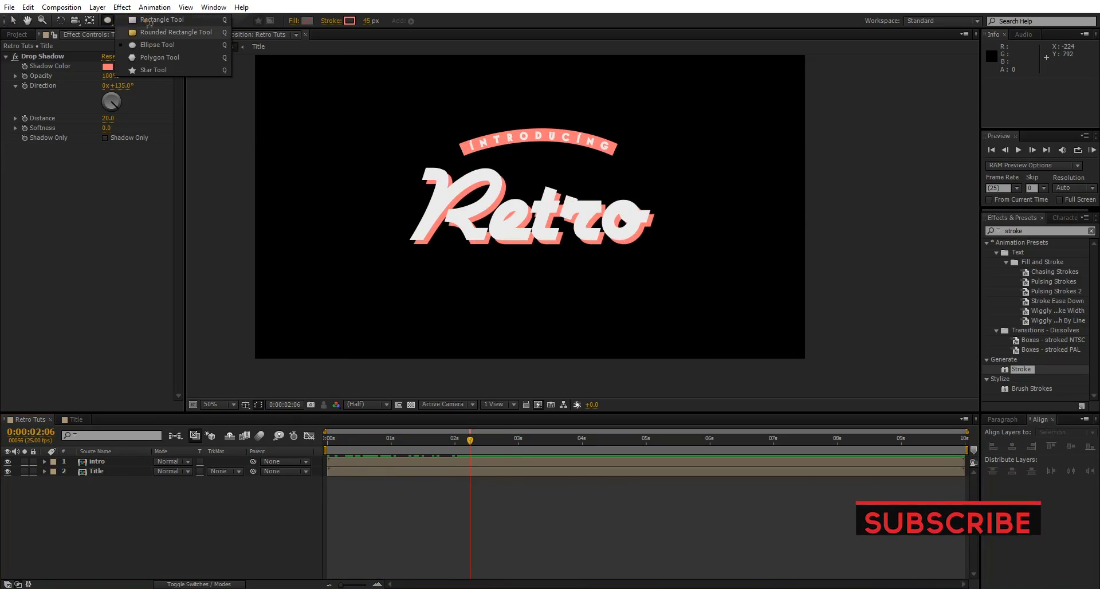
{"action": "left_click", "coordinate": [182, 35]}
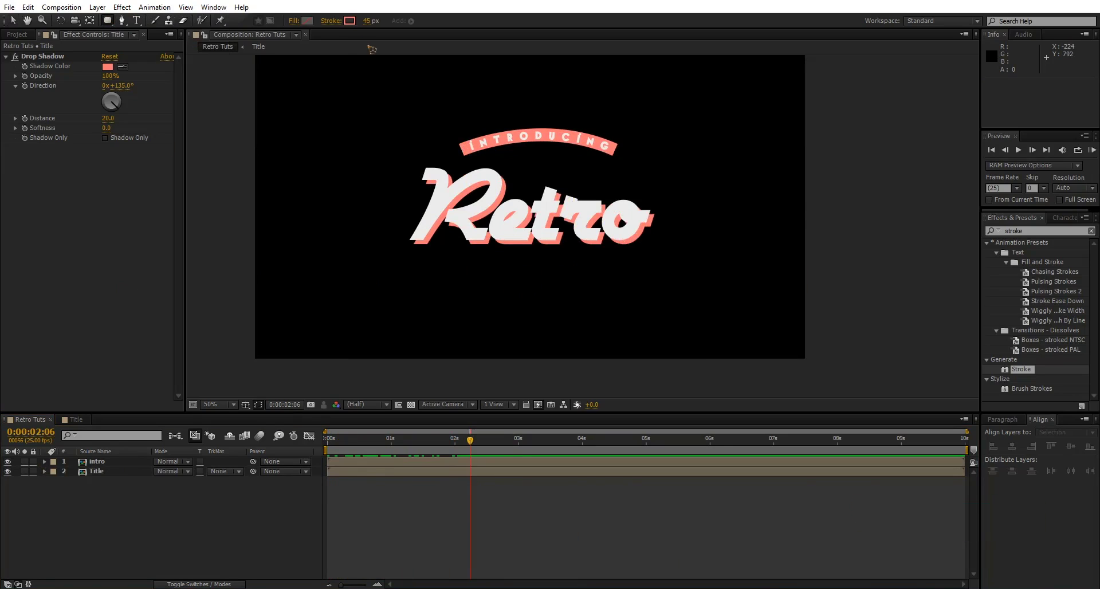
{"action": "left_click", "coordinate": [329, 21]}
{"action": "left_click", "coordinate": [495, 269]}
{"action": "left_click", "coordinate": [518, 329]}
{"action": "left_click", "coordinate": [307, 21]}
{"action": "left_click", "coordinate": [858, 359]}
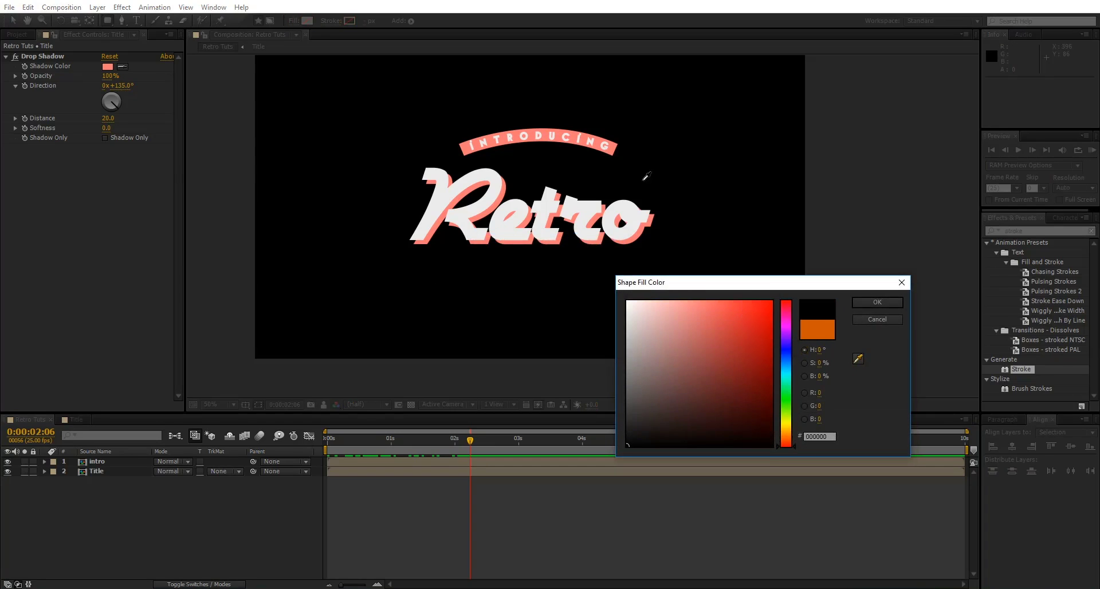
{"action": "left_click", "coordinate": [877, 303]}
- Draw a rounded square about 150 by 134 px below the Retro word, near the composition's centre line
{"action": "mouse_move", "coordinate": [518, 264]}
{"action": "left_mouse_down"}
{"action": "mouse_move", "coordinate": [590, 344]}
{"action": "mouse_move", "coordinate": [561, 303]}
{"action": "mouse_move", "coordinate": [575, 315]}
{"action": "left_mouse_up"}
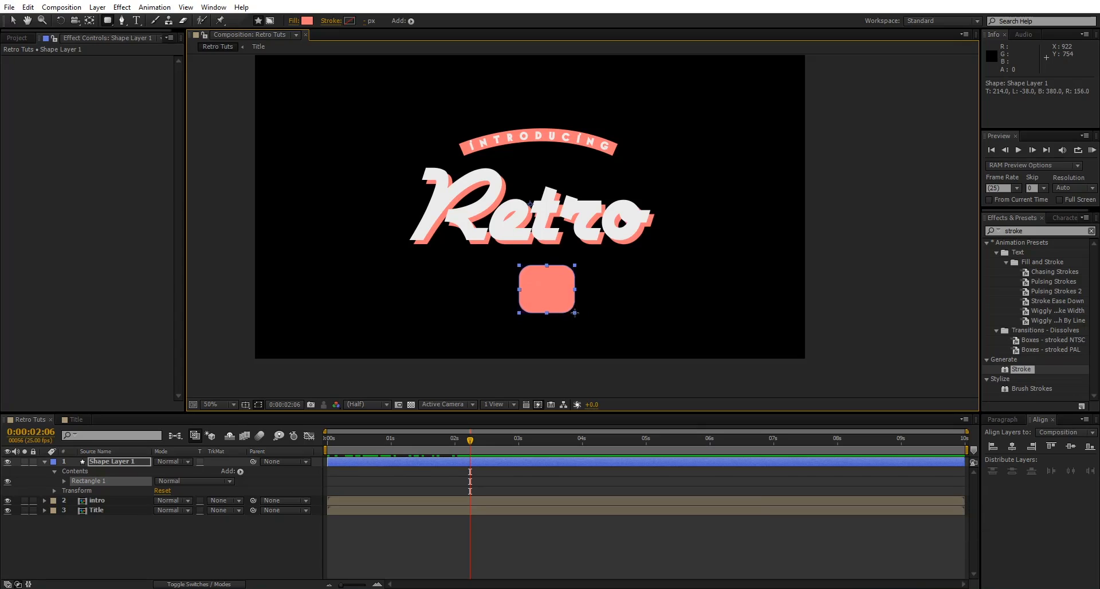
{"action": "left_click_drag", "start_coordinate": [576, 313], "coordinate": [552, 303]}
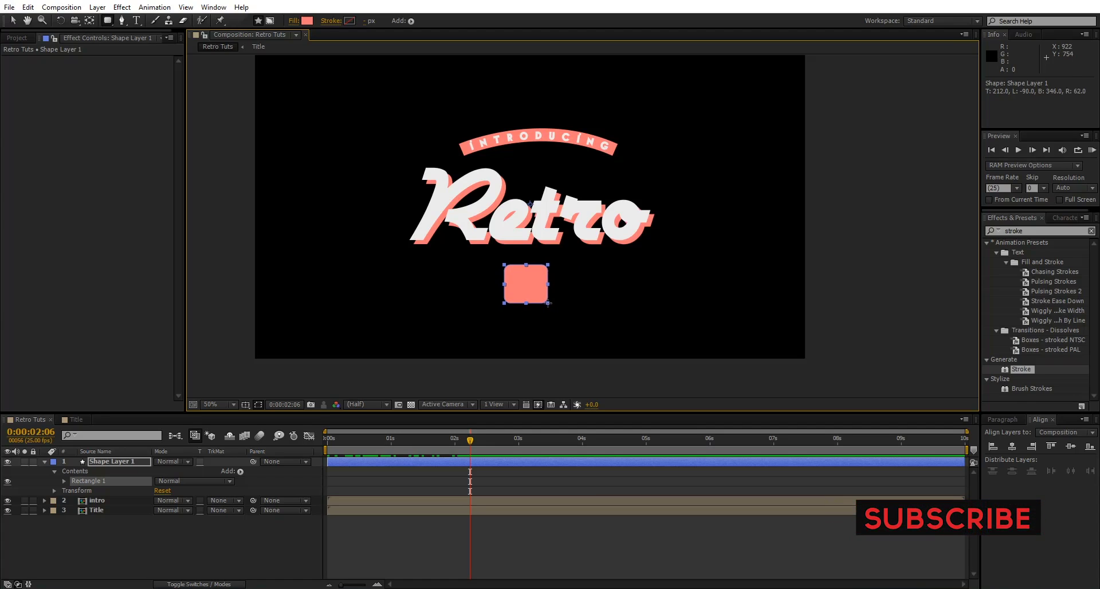
{"action": "left_click", "coordinate": [868, 316]}
- Add the text "ae" over the rounded square and format it in All Caps
{"action": "left_click", "coordinate": [137, 21]}
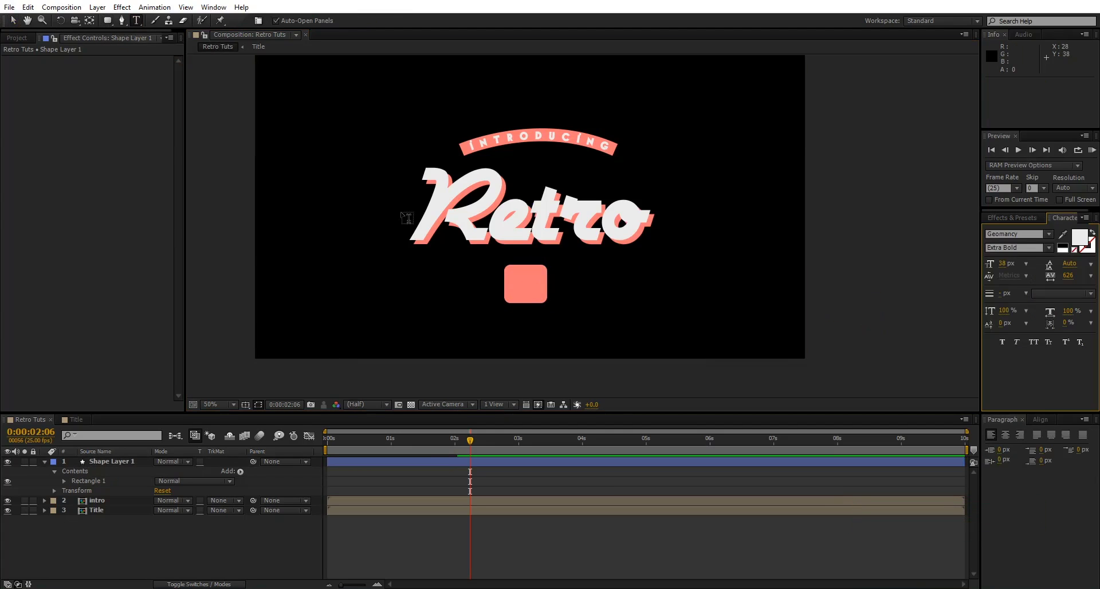
{"action": "left_click", "coordinate": [506, 284]}
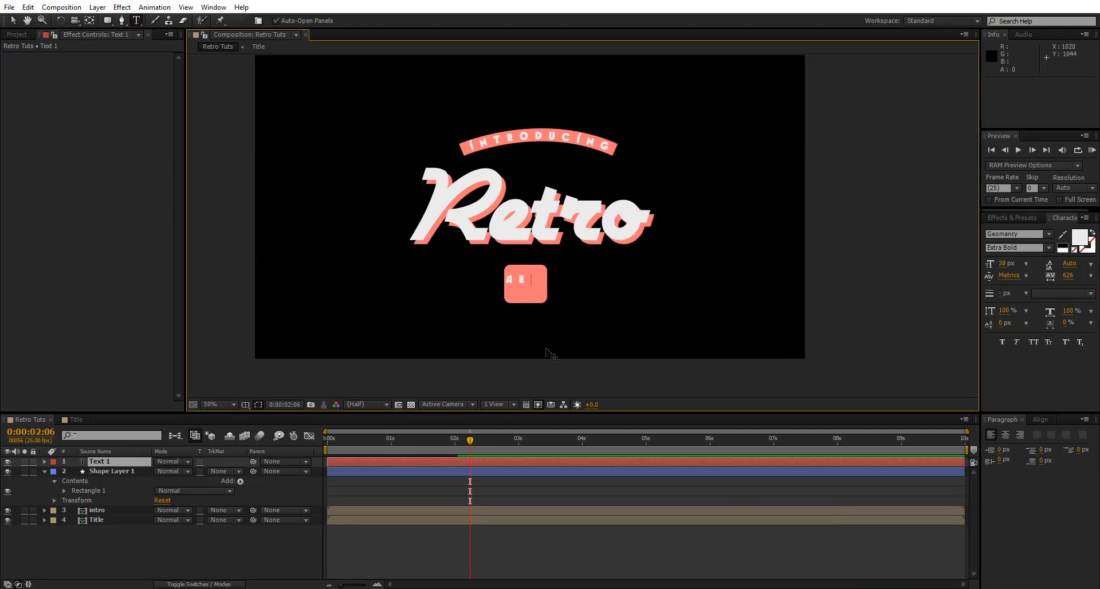
{"action": "left_click", "coordinate": [13, 21]}
{"action": "left_click", "coordinate": [1034, 342]}
- Set the AE text's tracking to 0 and font size to 111 px, and move it down onto the rounded square
{"action": "left_click_drag", "start_coordinate": [1007, 267], "coordinate": [1020, 260]}
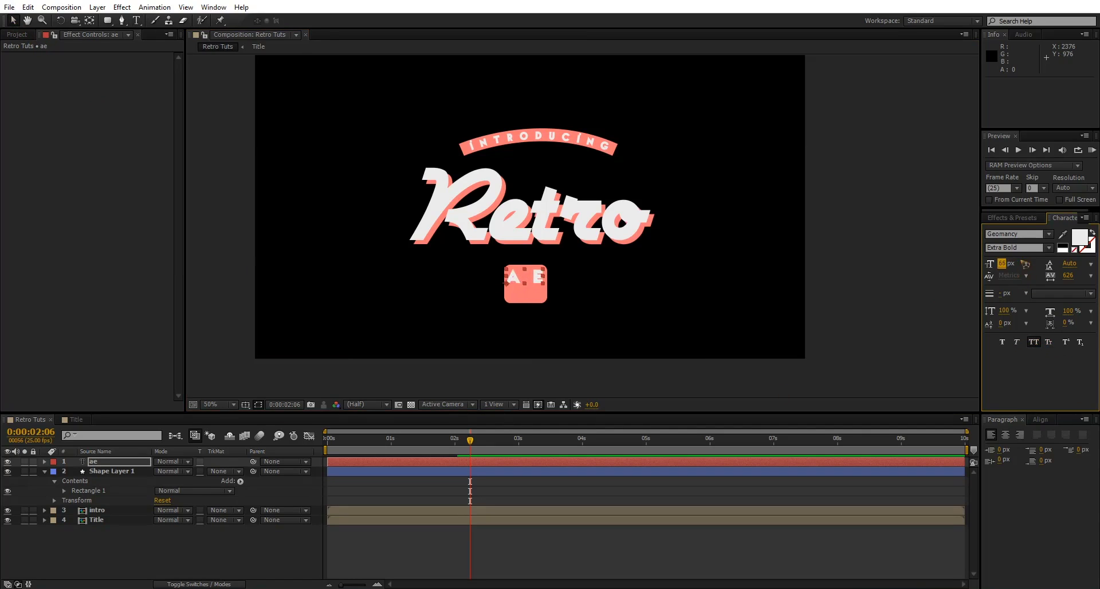
{"action": "type", "text": "0"}
{"action": "key", "text": "Return"}
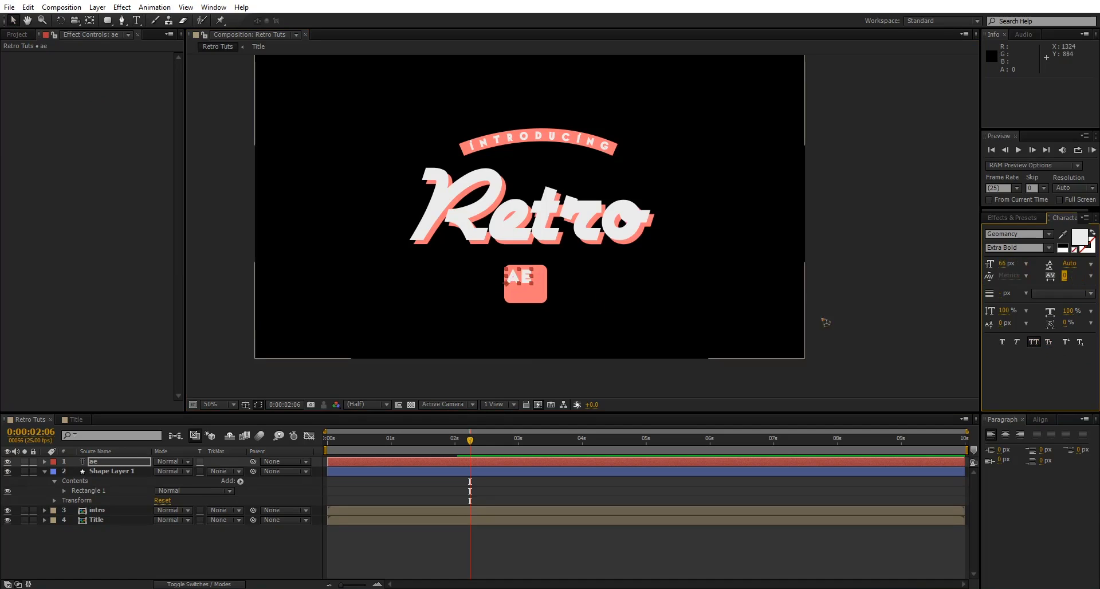
{"action": "left_click_drag", "start_coordinate": [1005, 265], "coordinate": [1029, 264]}
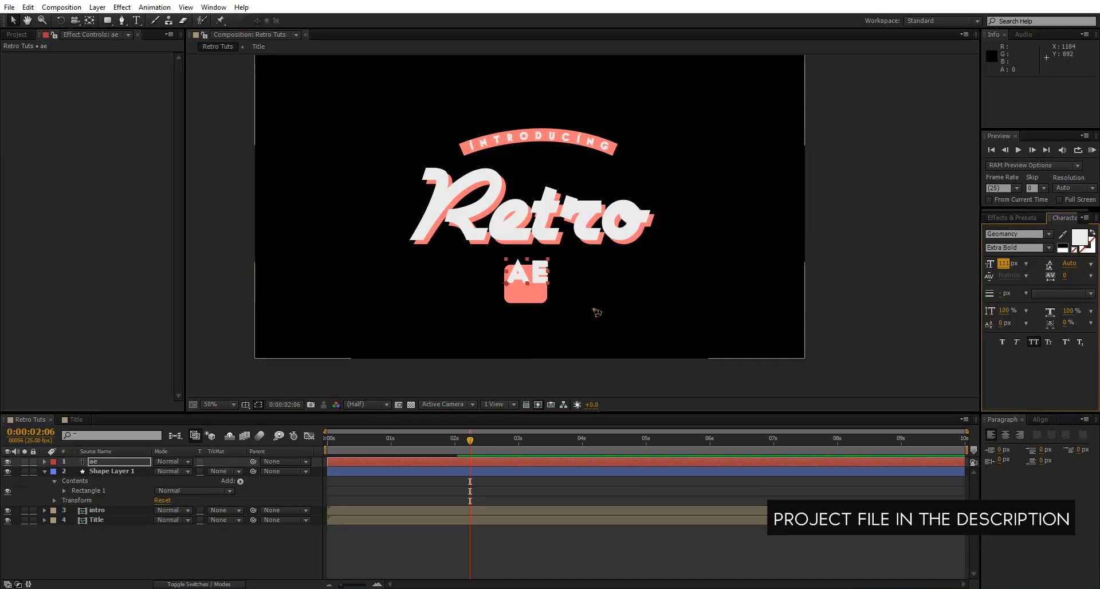
{"action": "scroll", "coordinate": [592, 314], "scroll_direction": "up", "scroll_amount": 2}
{"action": "left_click_drag", "start_coordinate": [523, 243], "coordinate": [518, 268]}
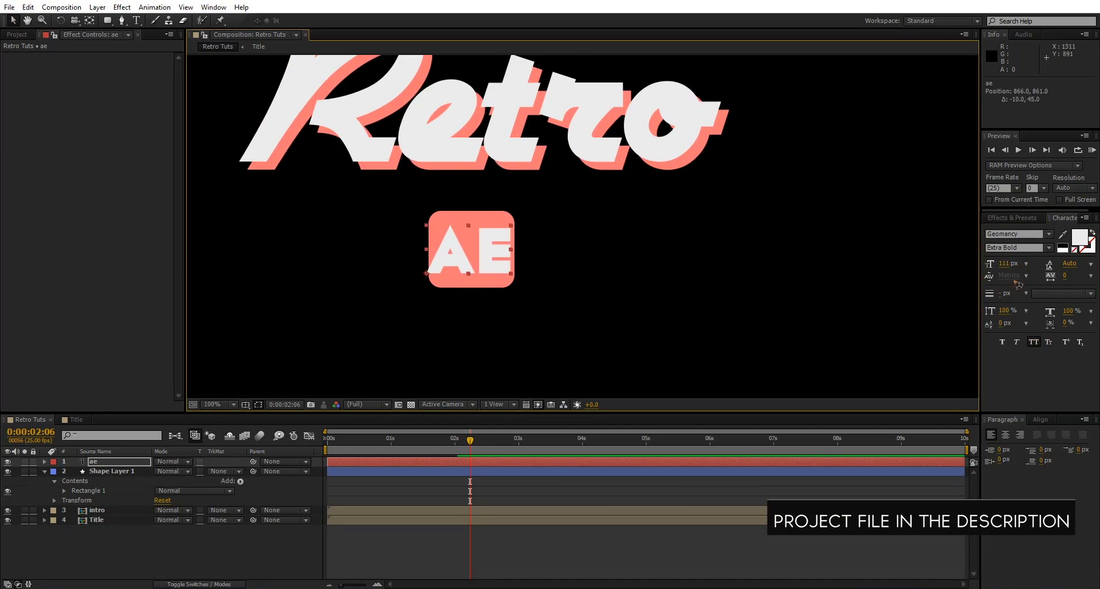
- Set the AE text's font size to 104 px and centre it on the rounded square
{"action": "left_click_drag", "start_coordinate": [1008, 264], "coordinate": [1003, 265]}
{"action": "left_click_drag", "start_coordinate": [484, 264], "coordinate": [488, 261]}
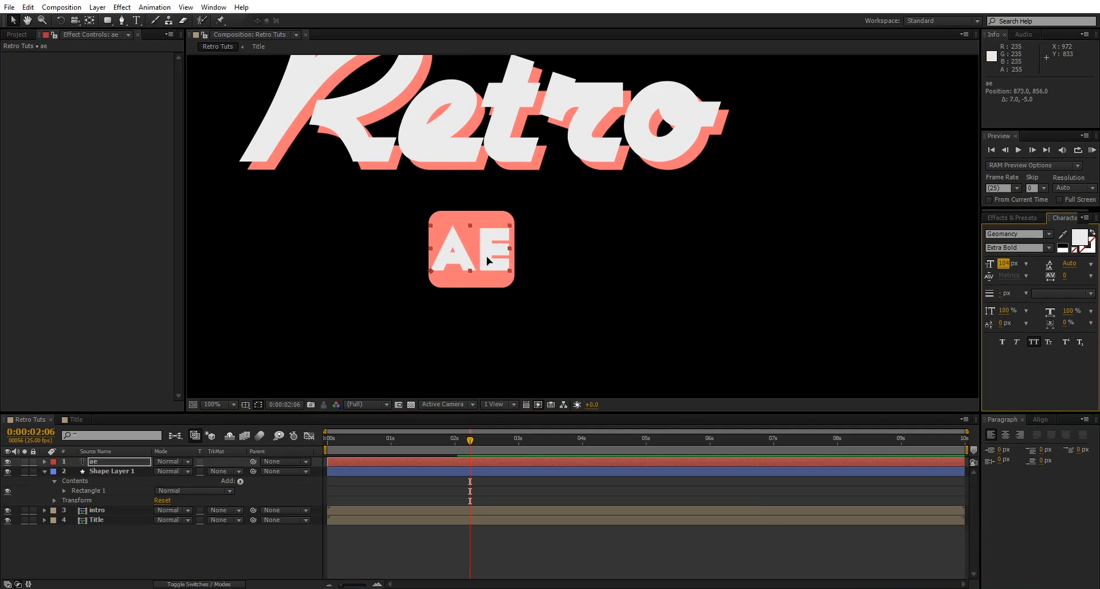
- Move Rectangle 1's anchor point in Shape Layer 1 to the square's bottom centre, at about 1, 67
{"action": "left_click", "coordinate": [113, 472]}
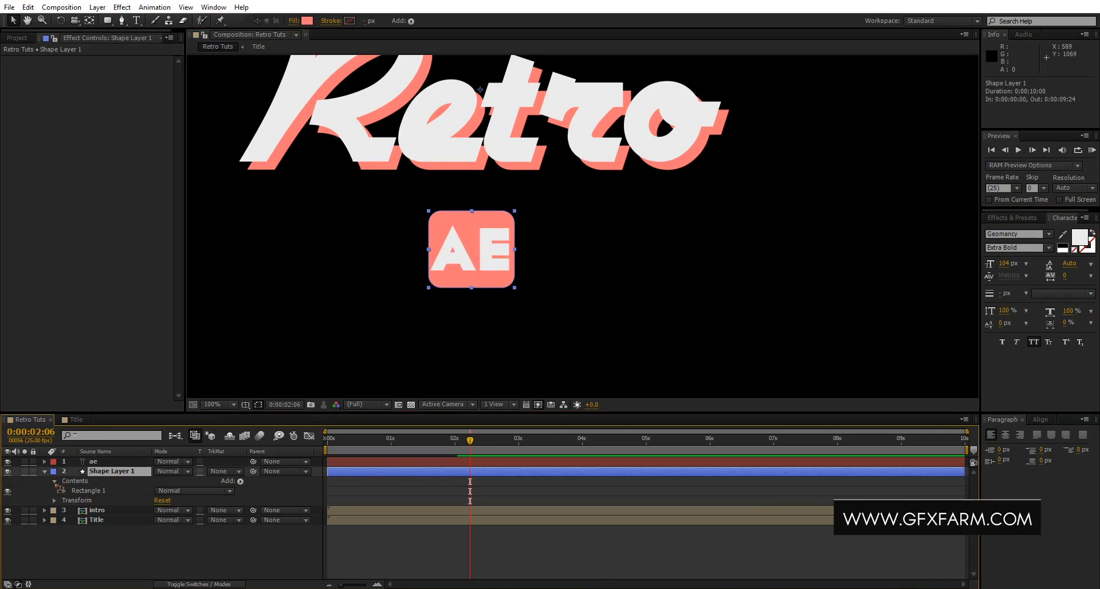
{"action": "left_click", "coordinate": [65, 491]}
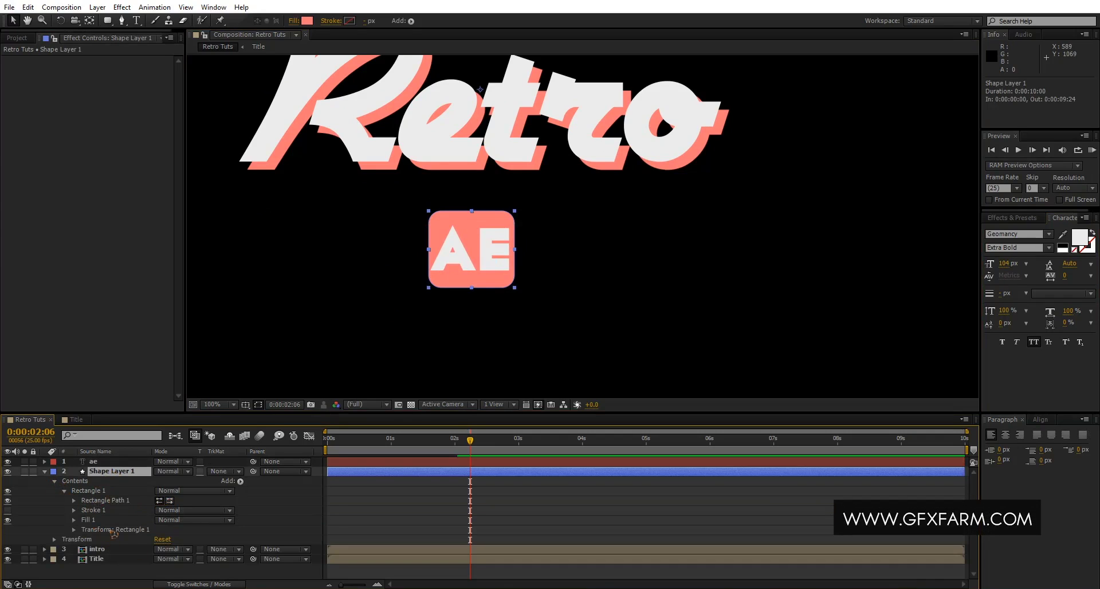
{"action": "left_click", "coordinate": [113, 530]}
{"action": "left_click", "coordinate": [73, 530]}
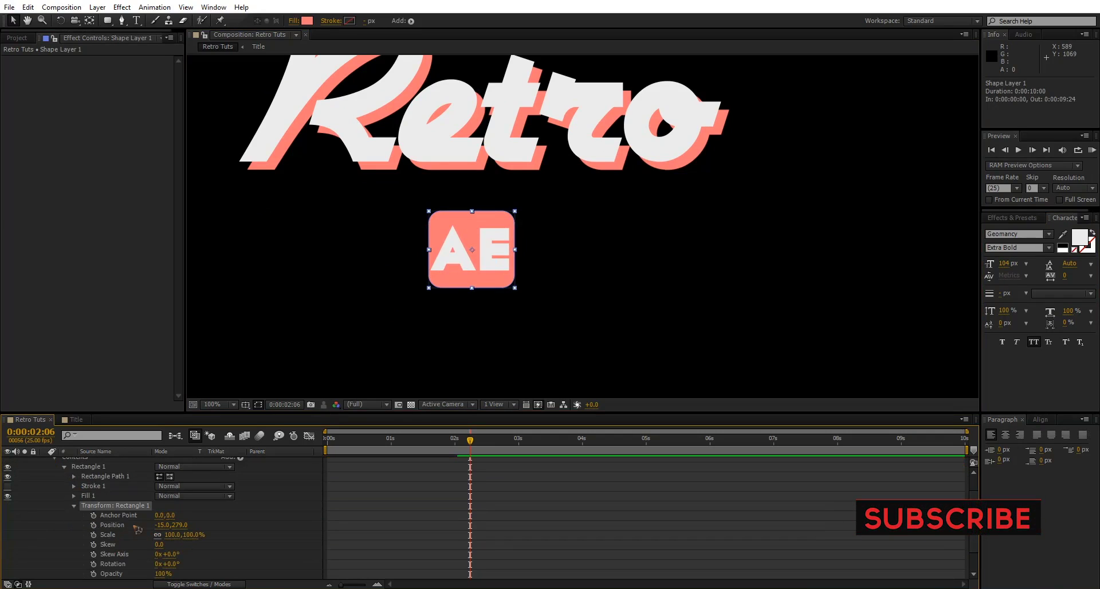
{"action": "left_click_drag", "start_coordinate": [131, 518], "coordinate": [136, 523]}
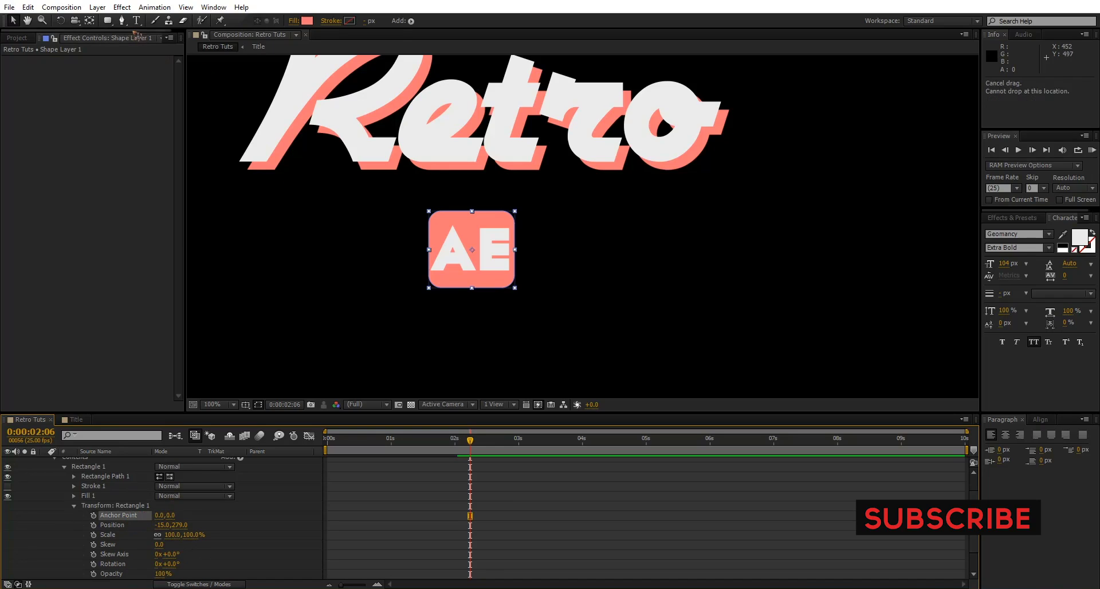
{"action": "left_click", "coordinate": [89, 21]}
{"action": "left_click_drag", "start_coordinate": [473, 250], "coordinate": [472, 249]}
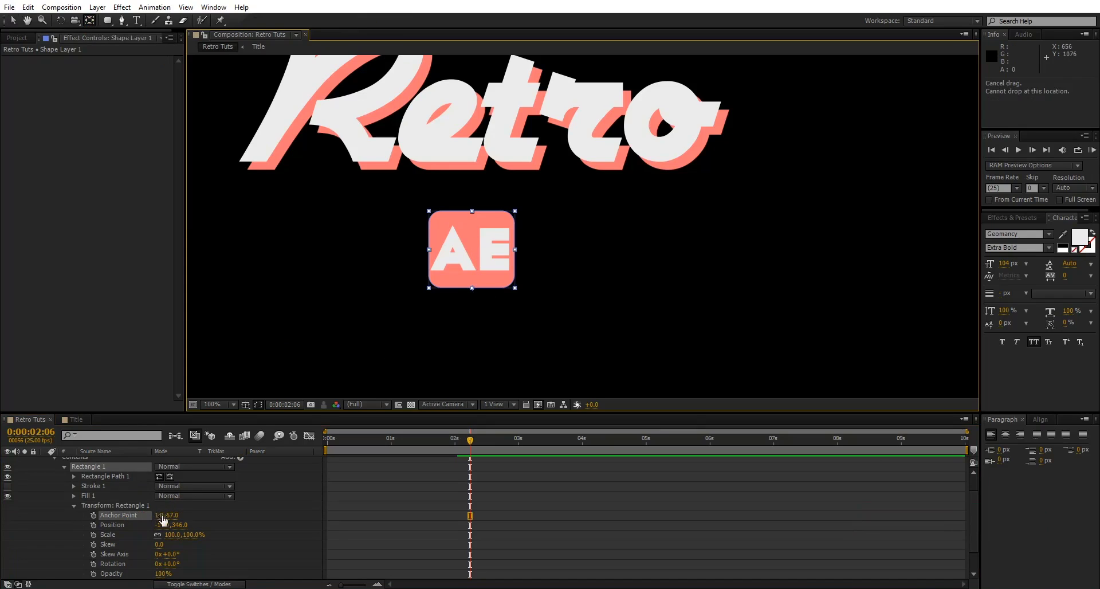
- Unlink Rectangle 1's Scale dimensions and keyframe Scale to 100, 100% at 1 second and 100, 0% at the composition start
{"action": "left_click", "coordinate": [108, 536]}
{"action": "left_click", "coordinate": [158, 535]}
{"action": "left_click_drag", "start_coordinate": [334, 440], "coordinate": [391, 465]}
{"action": "left_click", "coordinate": [93, 535]}
{"action": "key", "text": "Home"}
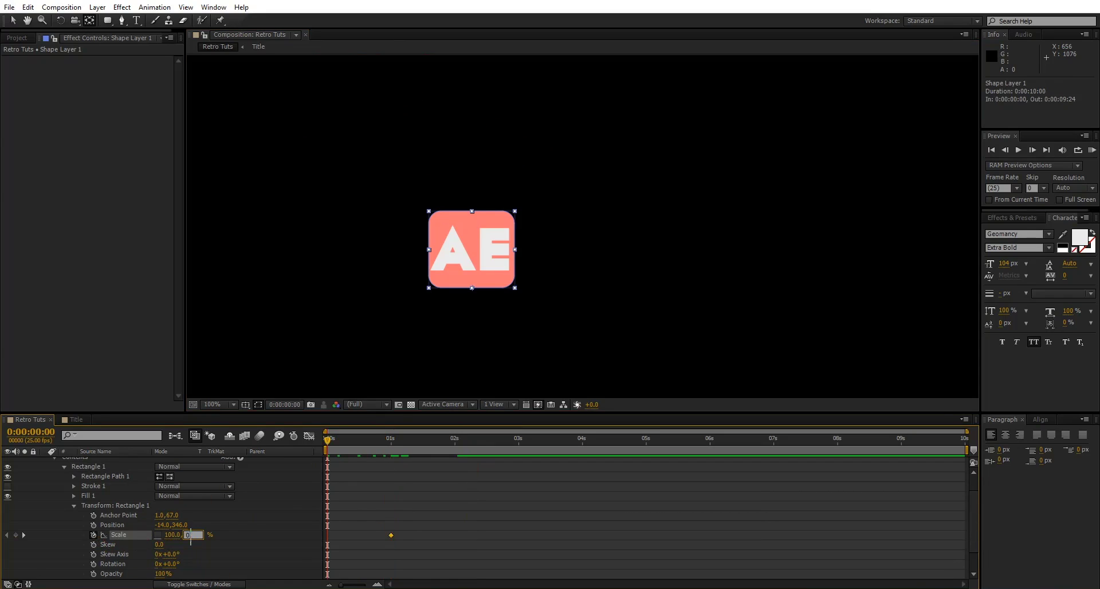
{"action": "key", "text": "Return"}
- Apply Easy Ease to both Scale keyframes of the rounded square
{"action": "left_click_drag", "start_coordinate": [429, 531], "coordinate": [246, 565]}
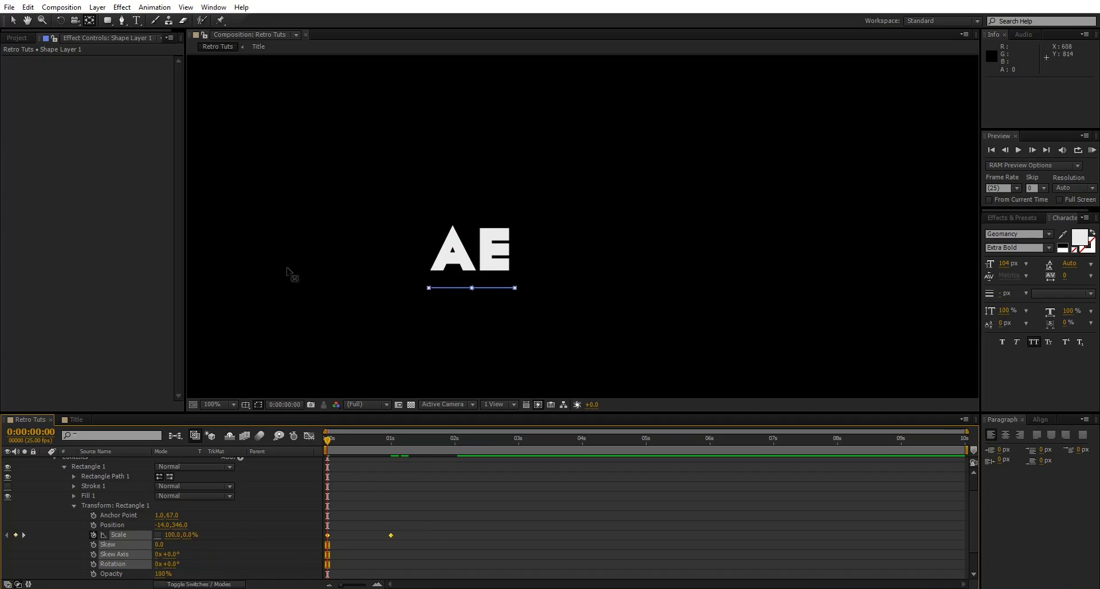
{"action": "right_click", "coordinate": [391, 537]}
{"action": "mouse_move", "coordinate": [450, 528]}
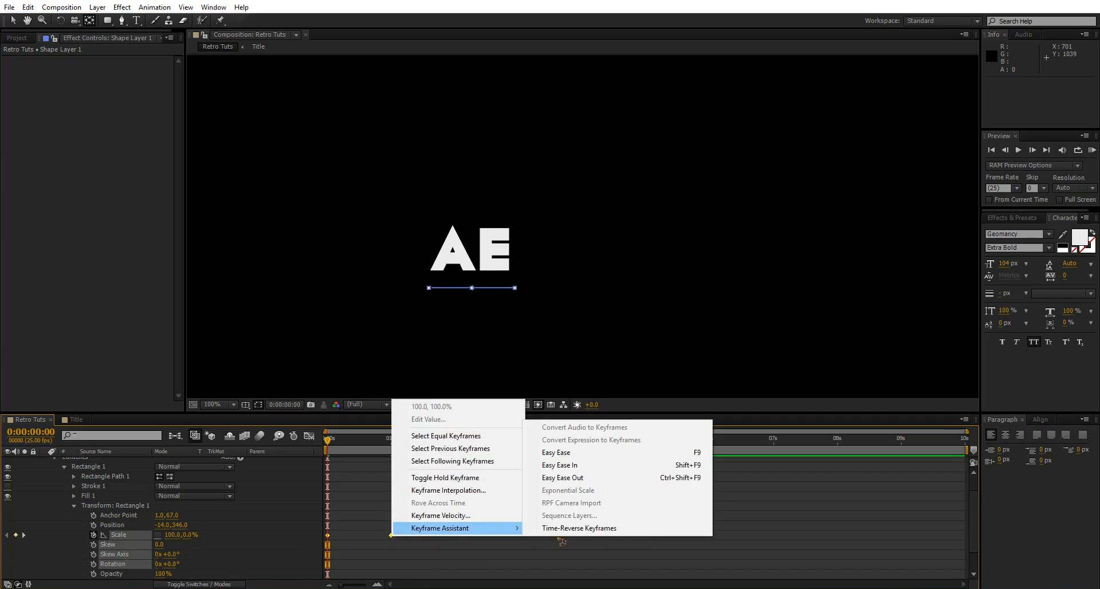
{"action": "left_click", "coordinate": [623, 456]}
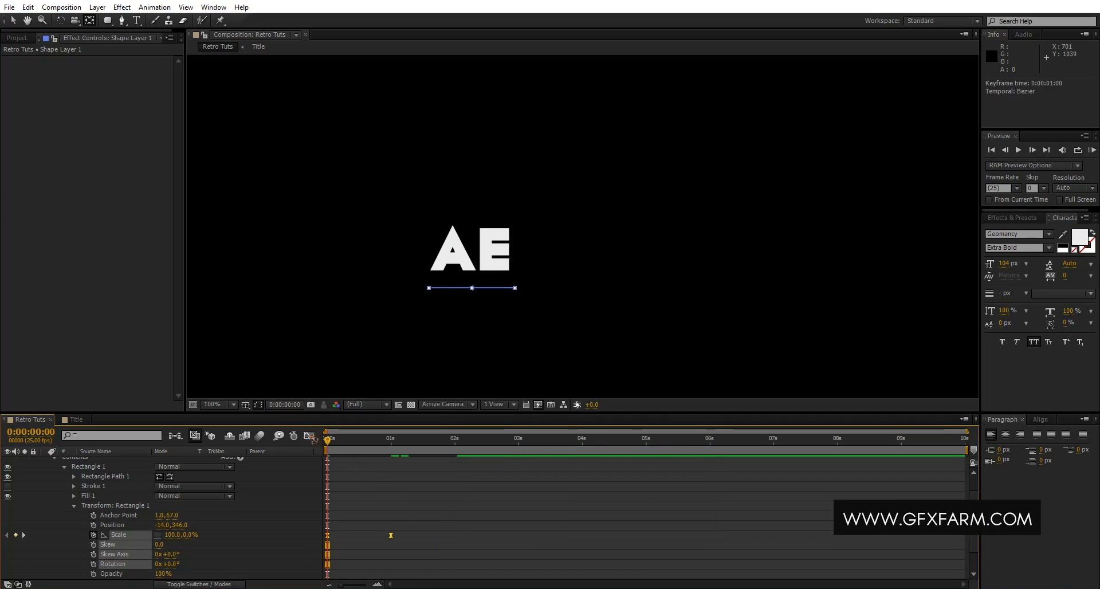
- Shape the Scale speed graph so the square grows quickly at first and slows gradually, and preview the animation
{"action": "key", "text": "shift+F3"}
{"action": "left_click_drag", "start_coordinate": [381, 551], "coordinate": [331, 551]}
{"action": "key", "text": "shift+F3"}
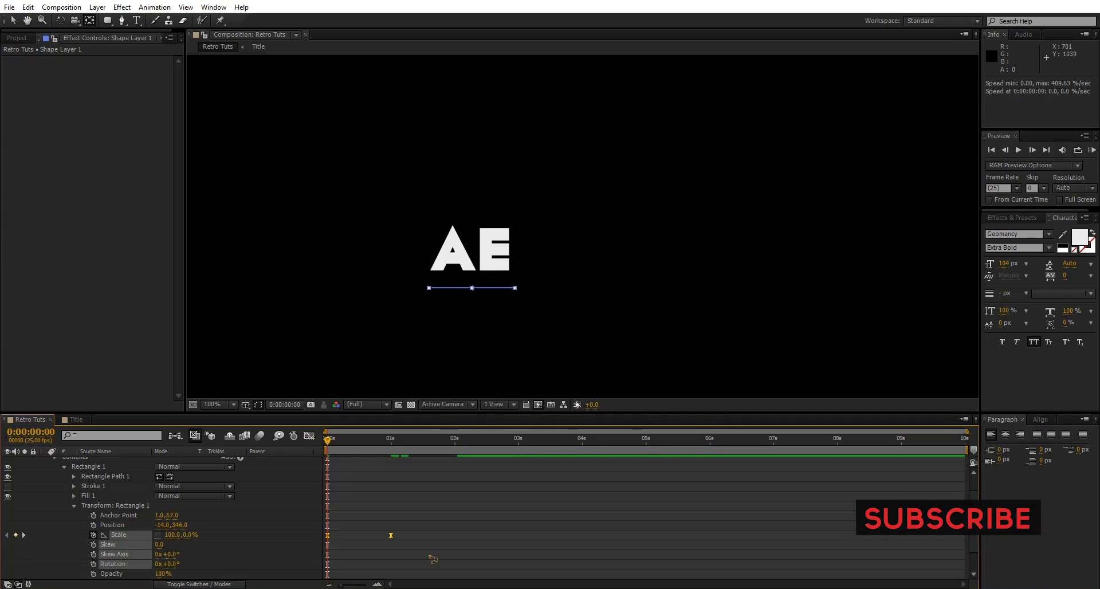
{"action": "key", "text": "space"}
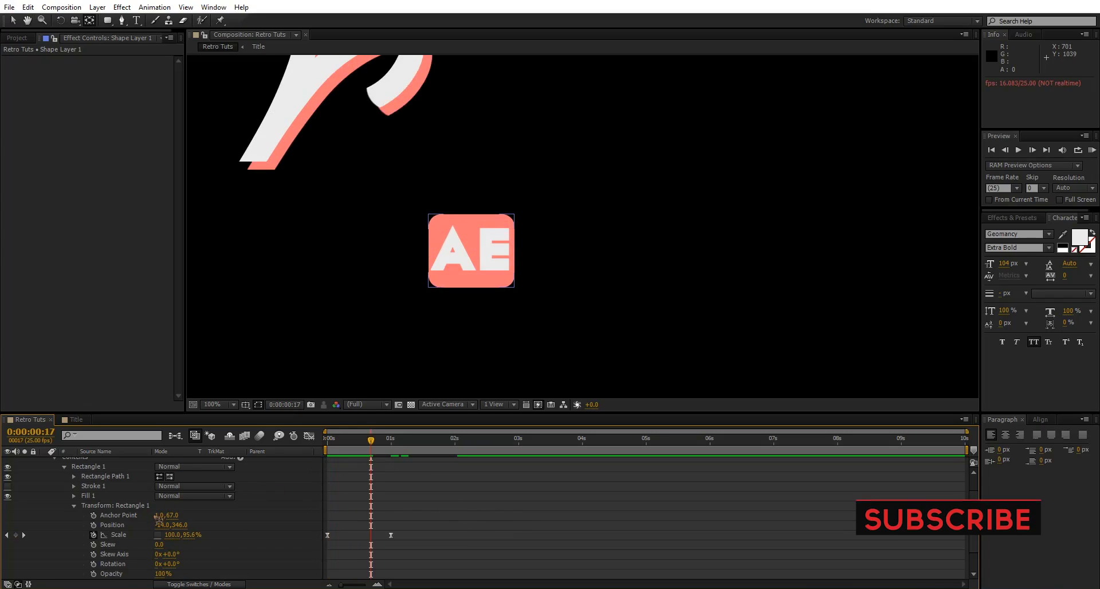
- Keyframe the AE text's Position to 873, 856 at 1 second and 873, 981 at the composition start, and preview the move
{"action": "scroll", "coordinate": [459, 516], "scroll_direction": "up", "scroll_amount": 2}
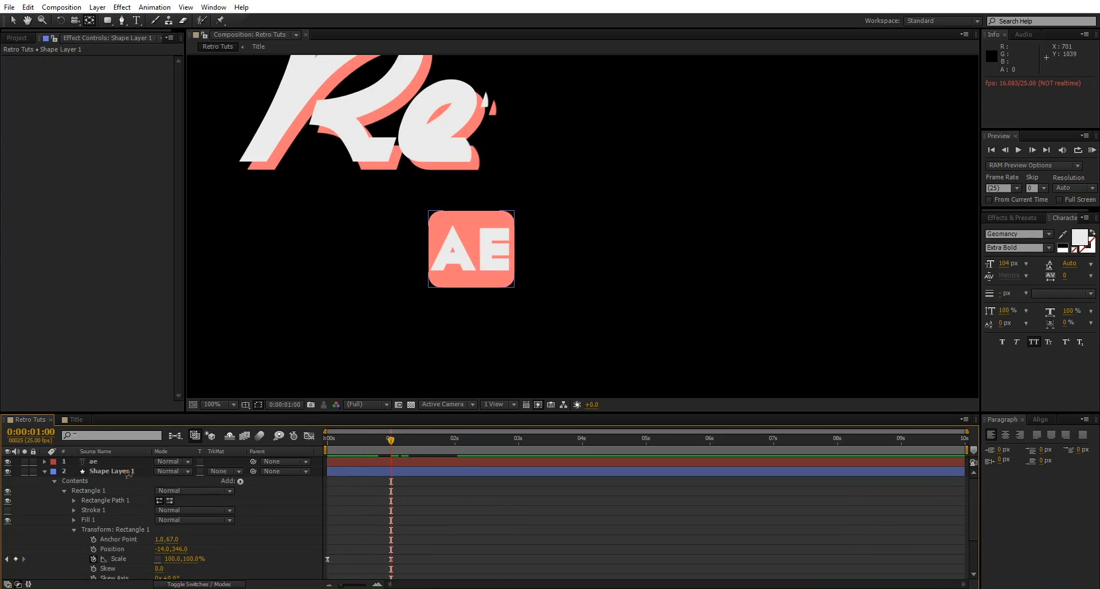
{"action": "left_click", "coordinate": [94, 462]}
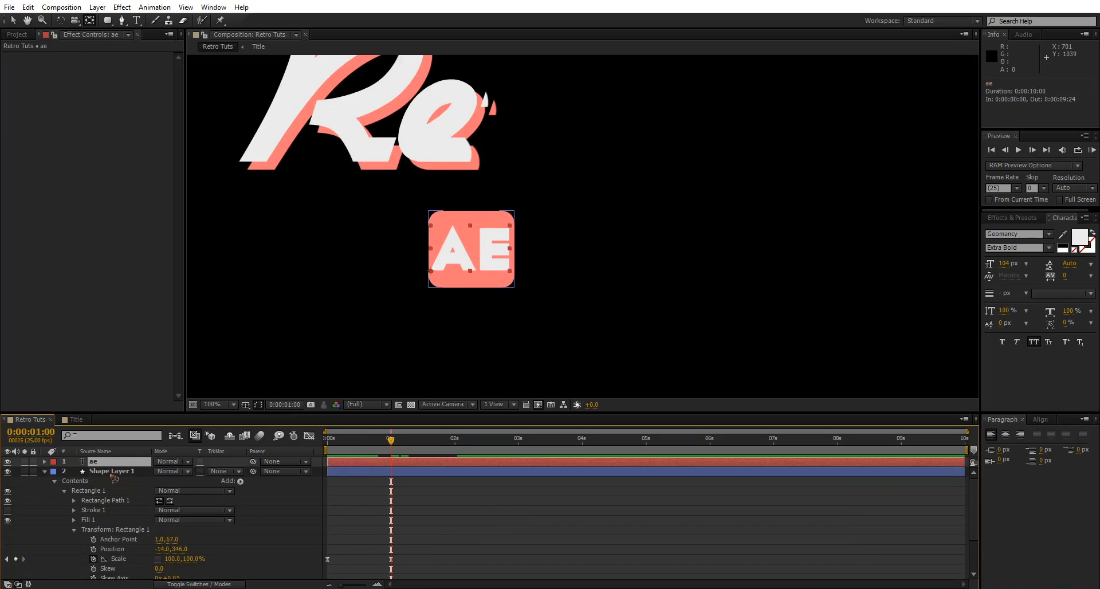
{"action": "key", "text": "p"}
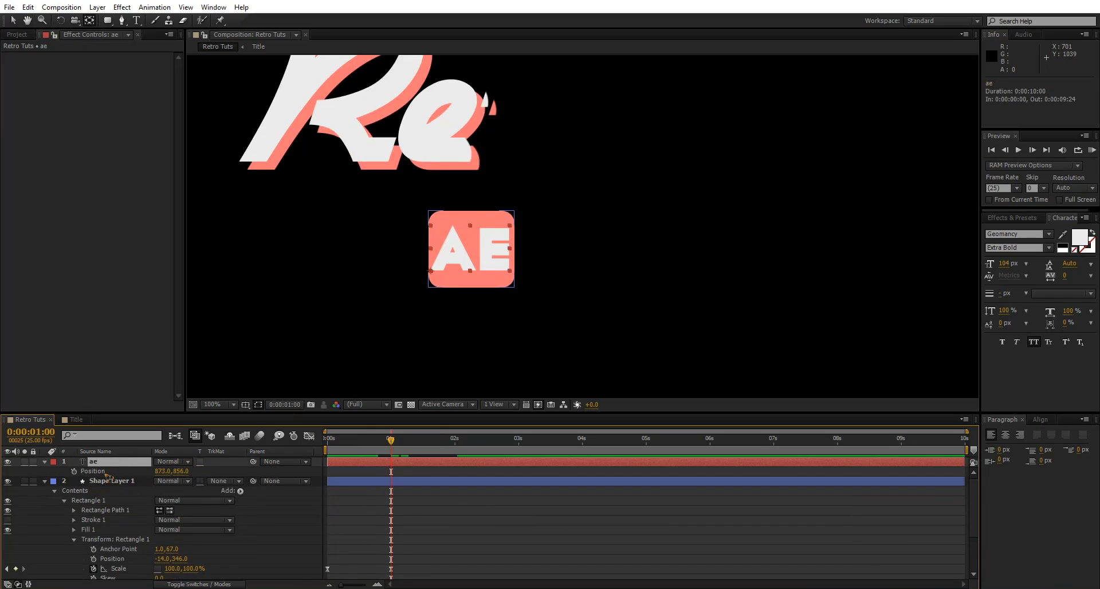
{"action": "left_click", "coordinate": [74, 471]}
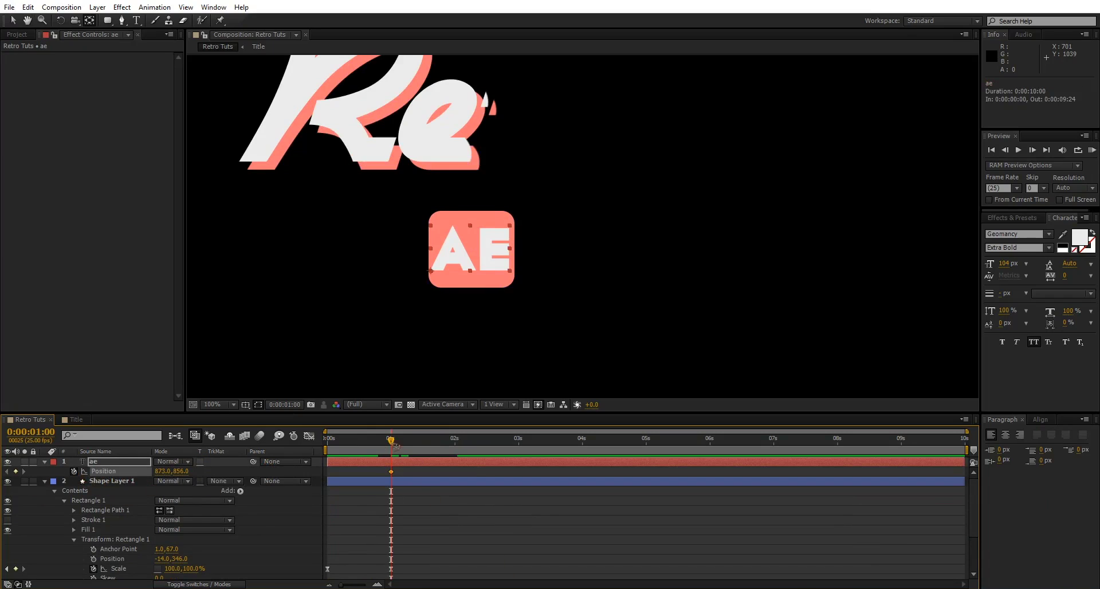
{"action": "key", "text": "Home"}
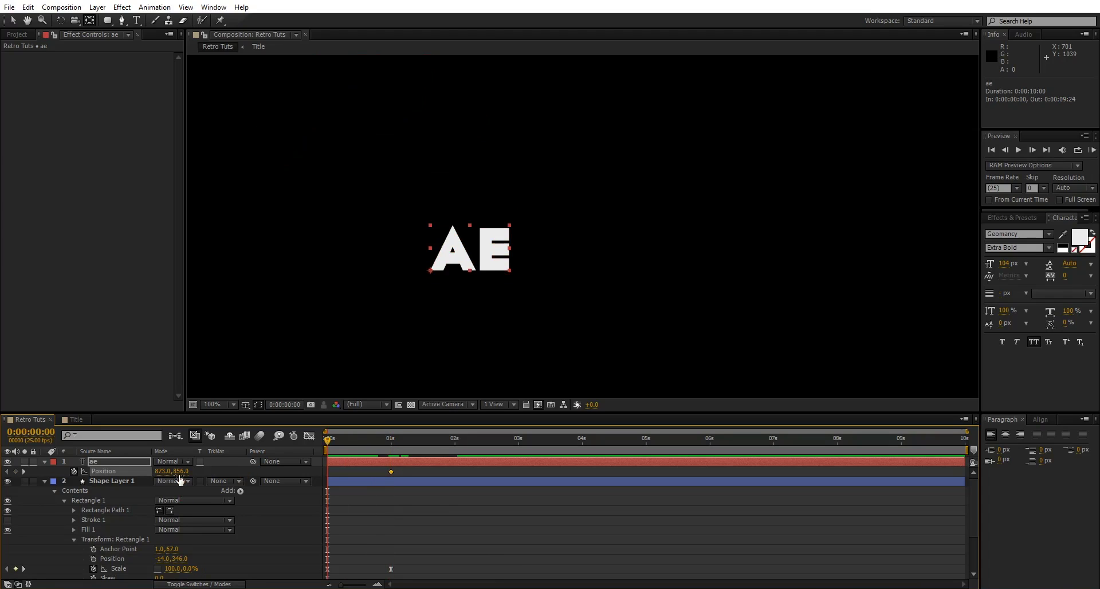
{"action": "left_click_drag", "start_coordinate": [181, 471], "coordinate": [246, 471]}
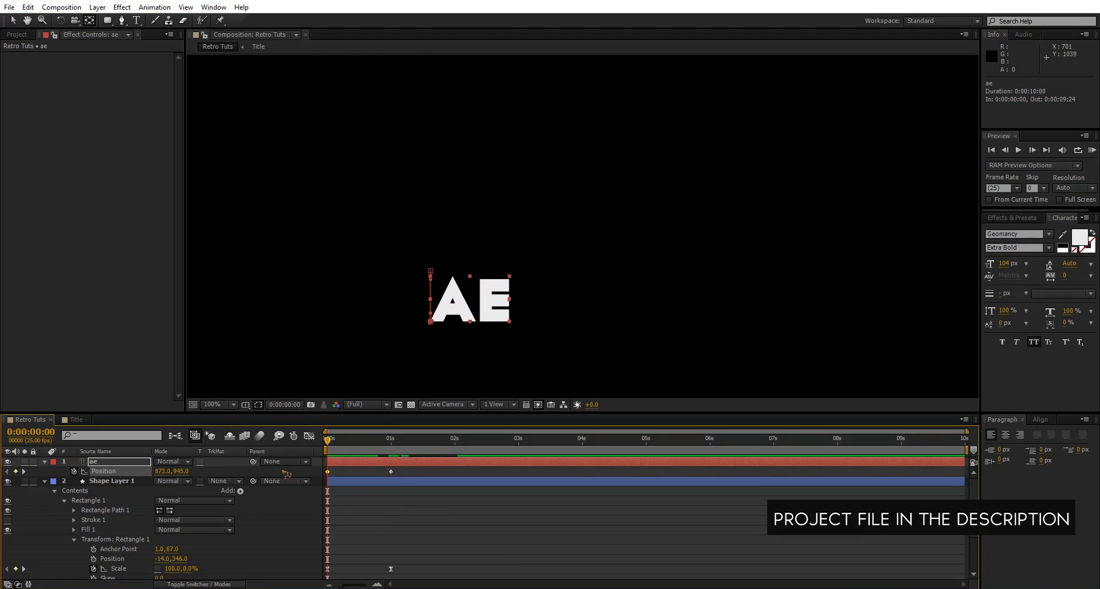
{"action": "left_click_drag", "start_coordinate": [342, 445], "coordinate": [326, 446]}
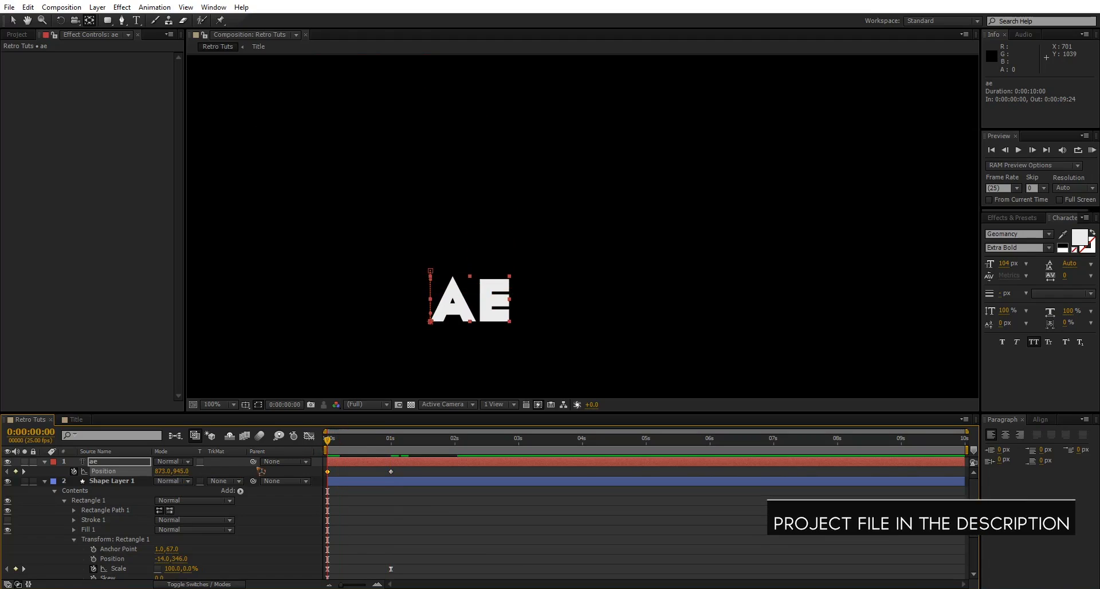
{"action": "left_click_drag", "start_coordinate": [186, 471], "coordinate": [210, 468]}
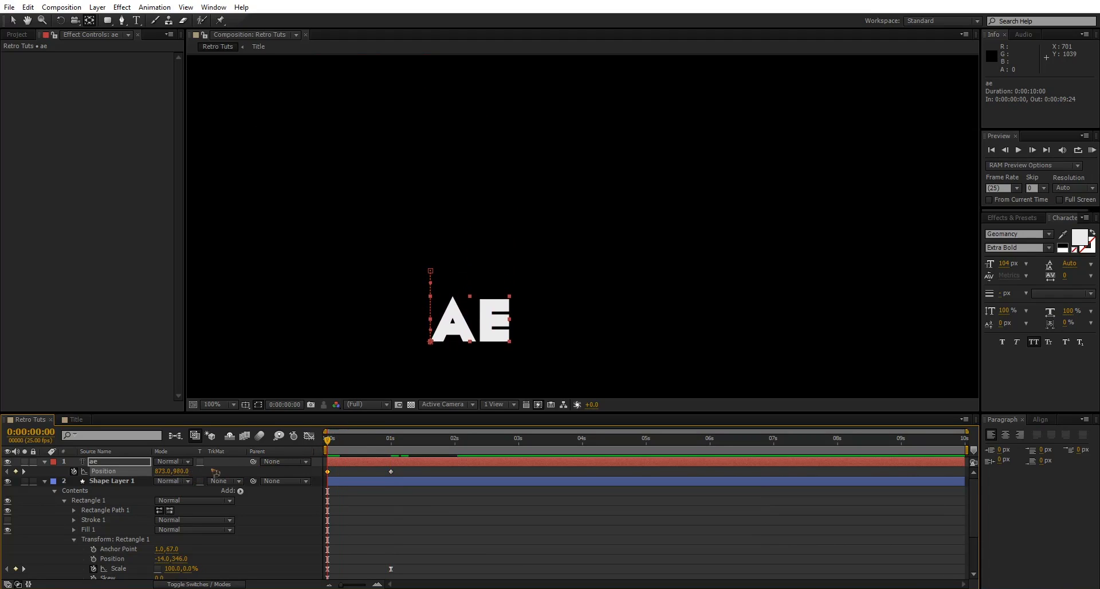
{"action": "key", "text": "space"}
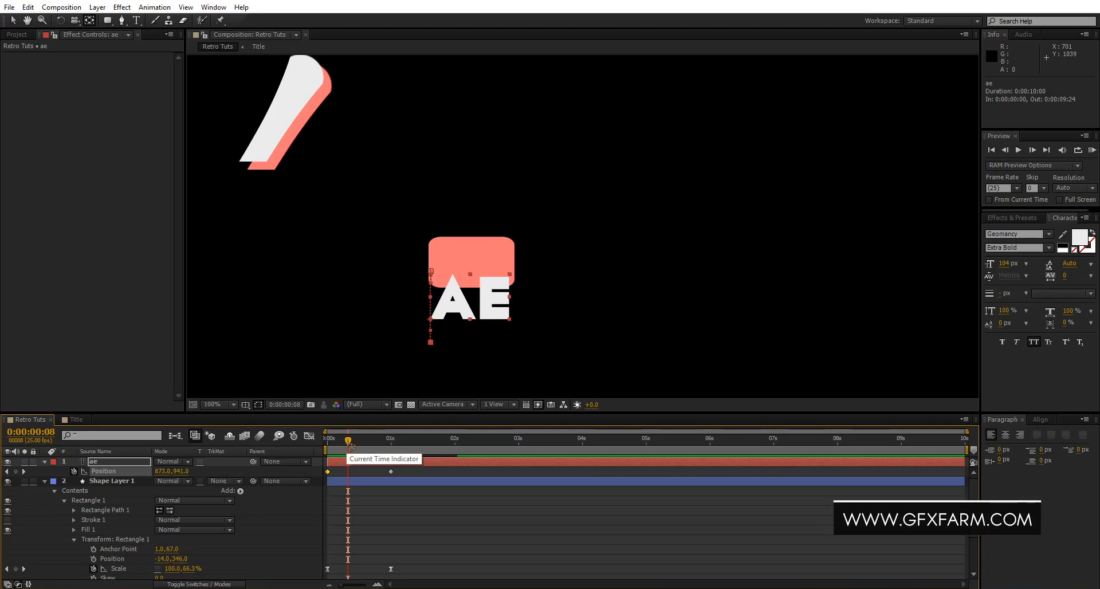
- Apply Easy Ease to both Position keyframes of the AE text and preview the result
{"action": "mouse_move", "coordinate": [347, 440]}
{"action": "left_mouse_down"}
{"action": "mouse_move", "coordinate": [330, 440]}
{"action": "mouse_move", "coordinate": [361, 451]}
{"action": "left_mouse_up"}
{"action": "left_click", "coordinate": [14, 21]}
{"action": "left_click", "coordinate": [391, 471]}
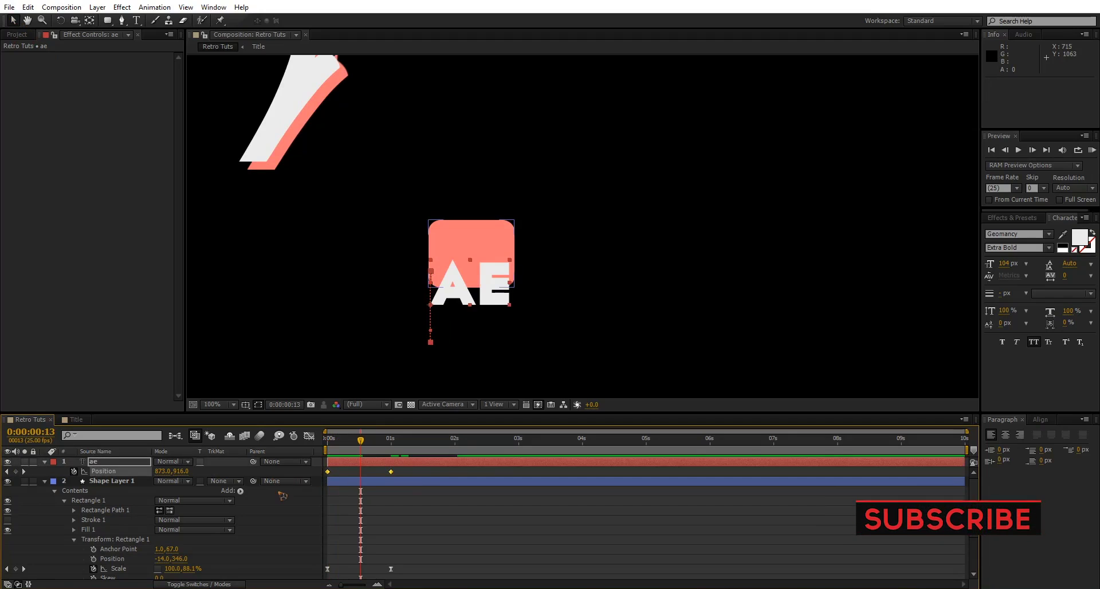
{"action": "right_click", "coordinate": [392, 473]}
{"action": "mouse_move", "coordinate": [438, 463]}
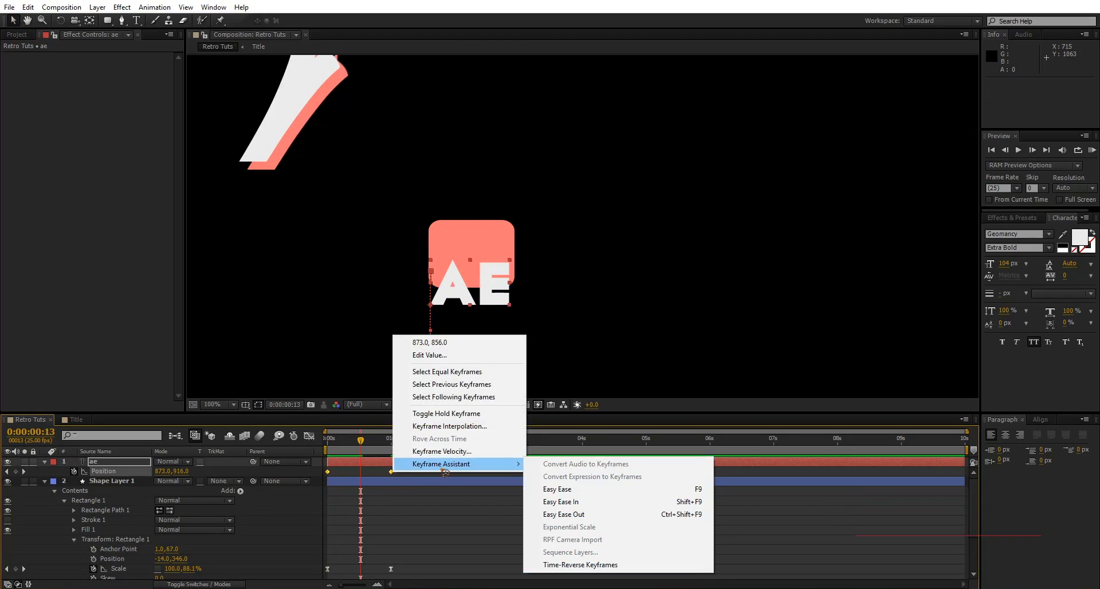
{"action": "left_click", "coordinate": [591, 495]}
{"action": "key", "text": "KP_0"}
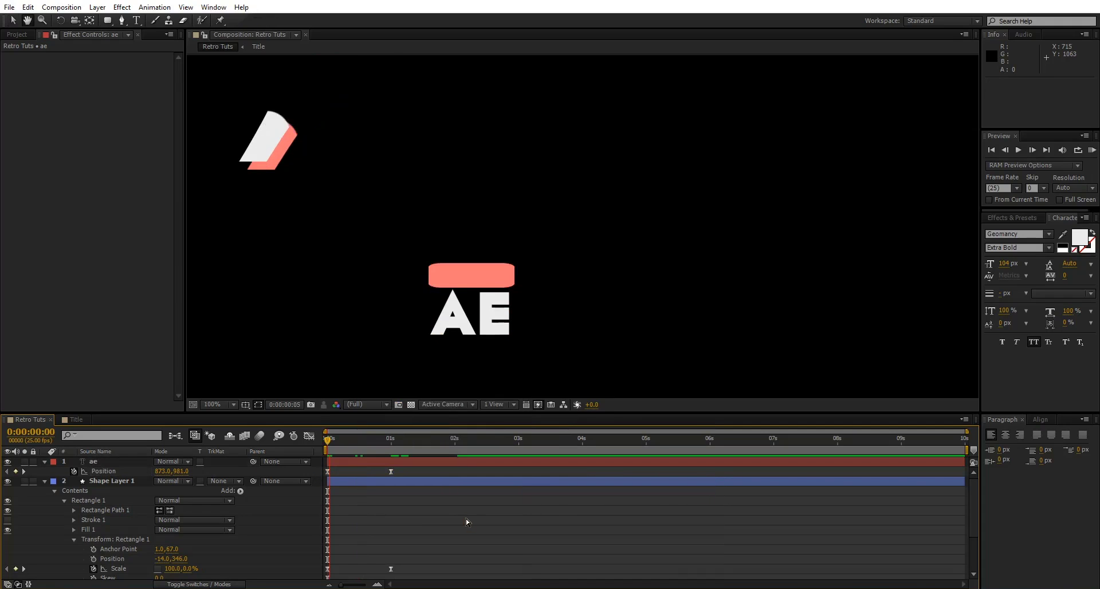
{"action": "key", "text": "space"}
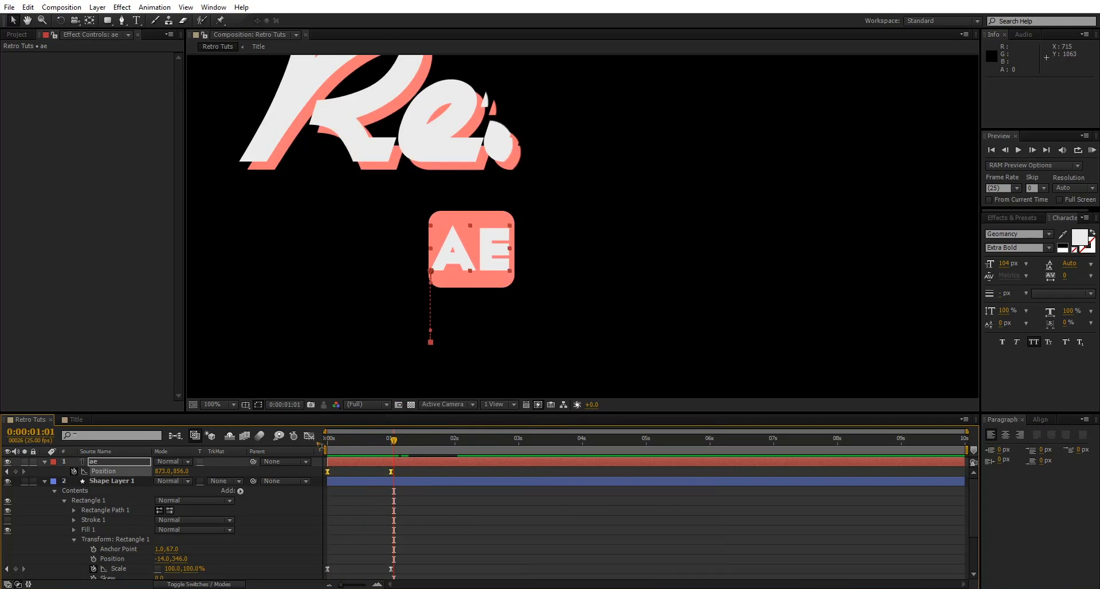
- Shape the AE text's Position speed graph for a fast start and a gradual slow-down, and preview it with the square
{"action": "key", "text": "shift+F3"}
{"action": "left_click_drag", "start_coordinate": [330, 577], "coordinate": [336, 502]}
{"action": "key", "text": "space"}
{"action": "key", "text": "space"}
{"action": "key", "text": "shift+F3"}
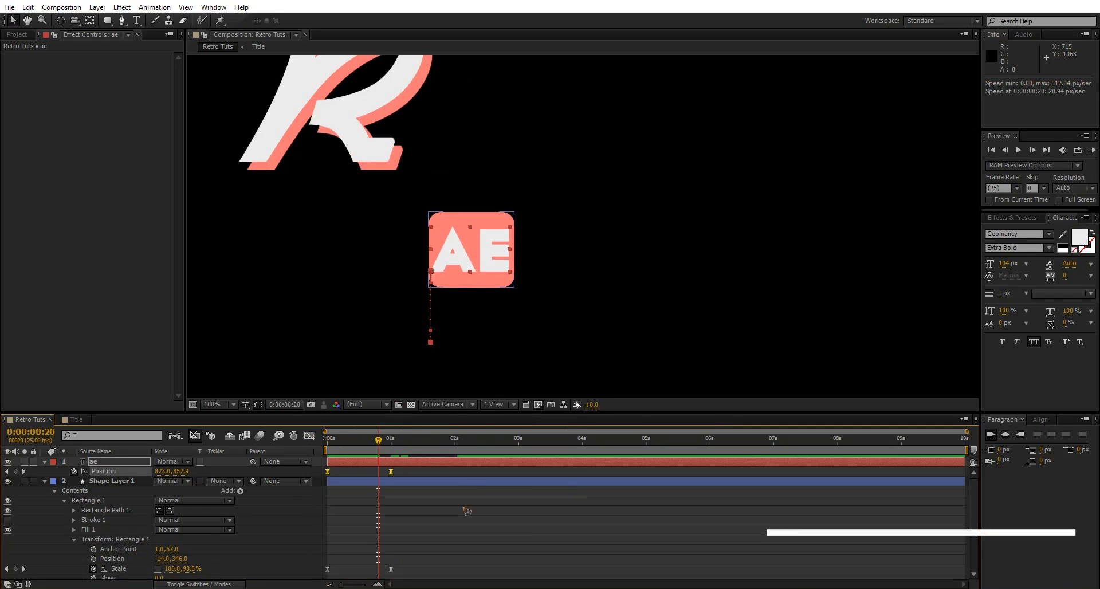
- Duplicate Shape Layer 1 and place the copy above the ae text layer
{"action": "left_click", "coordinate": [44, 482]}
{"action": "left_click_drag", "start_coordinate": [510, 288], "coordinate": [501, 386]}
{"action": "left_click_drag", "start_coordinate": [481, 154], "coordinate": [487, 328]}
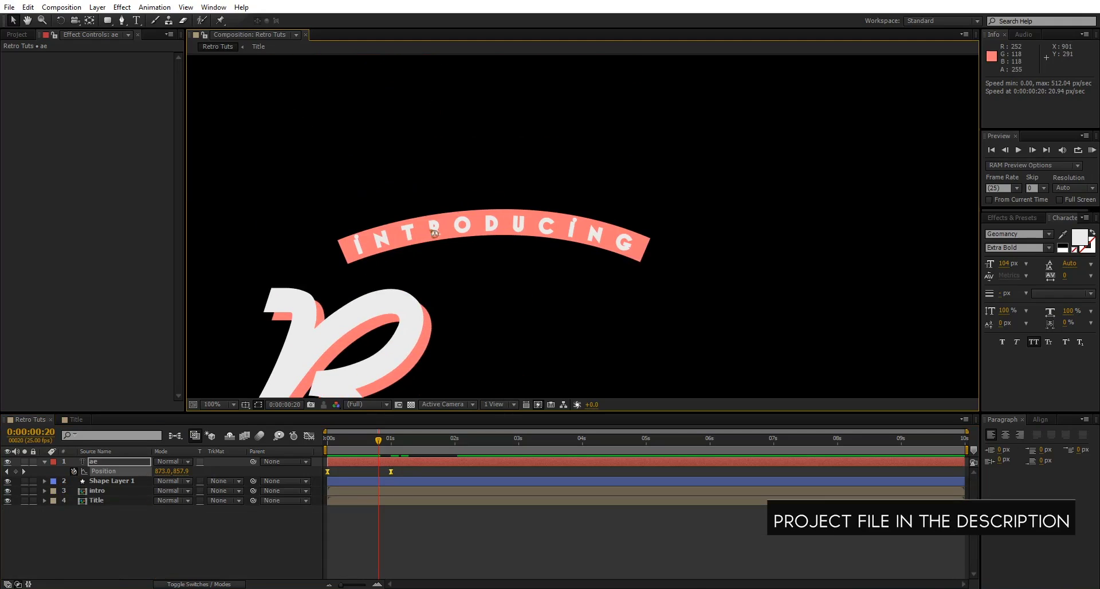
{"action": "scroll", "coordinate": [488, 328], "scroll_direction": "down", "scroll_amount": 5}
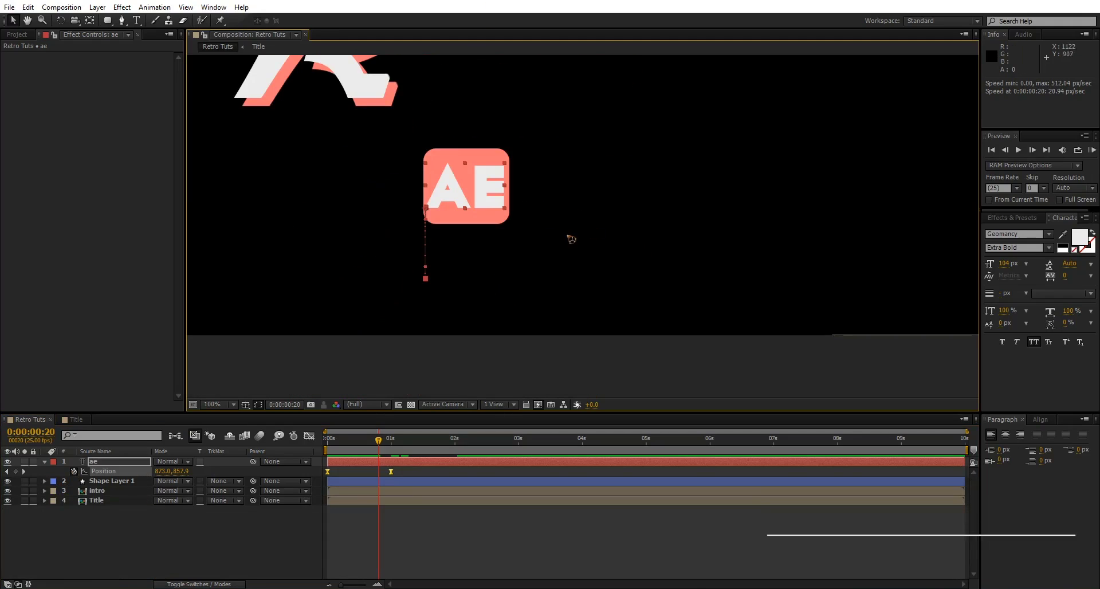
{"action": "left_click", "coordinate": [118, 483]}
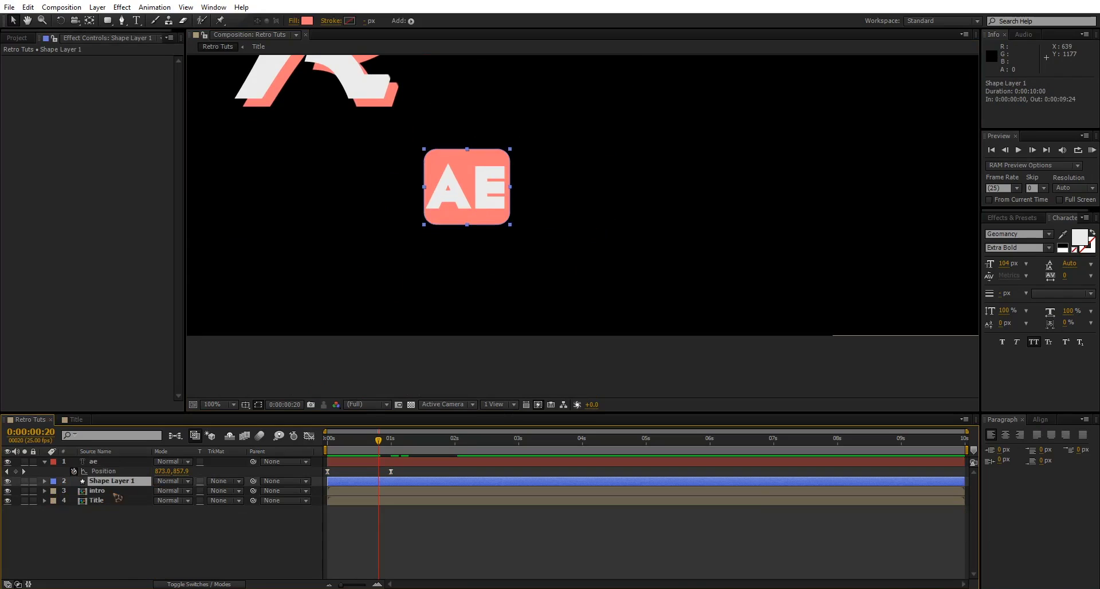
{"action": "key", "text": "ctrl+d"}
{"action": "left_click_drag", "start_coordinate": [120, 480], "coordinate": [112, 458]}
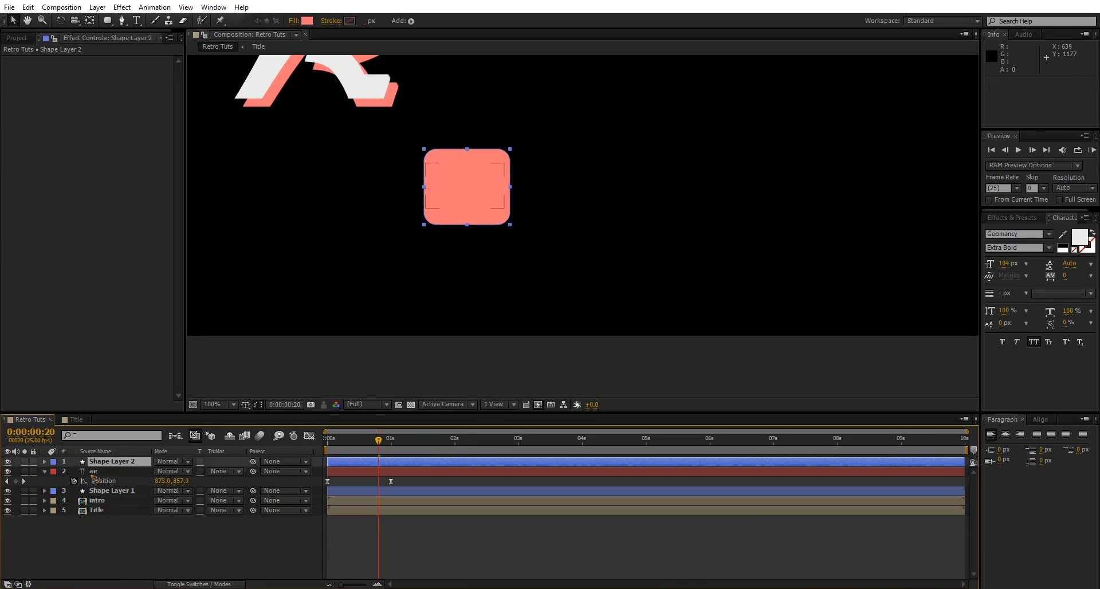
- Set the ae layer's track matte to Alpha Matte "Shape Layer 2" and preview the badge animation
{"action": "left_click", "coordinate": [107, 472]}
{"action": "left_click", "coordinate": [223, 471]}
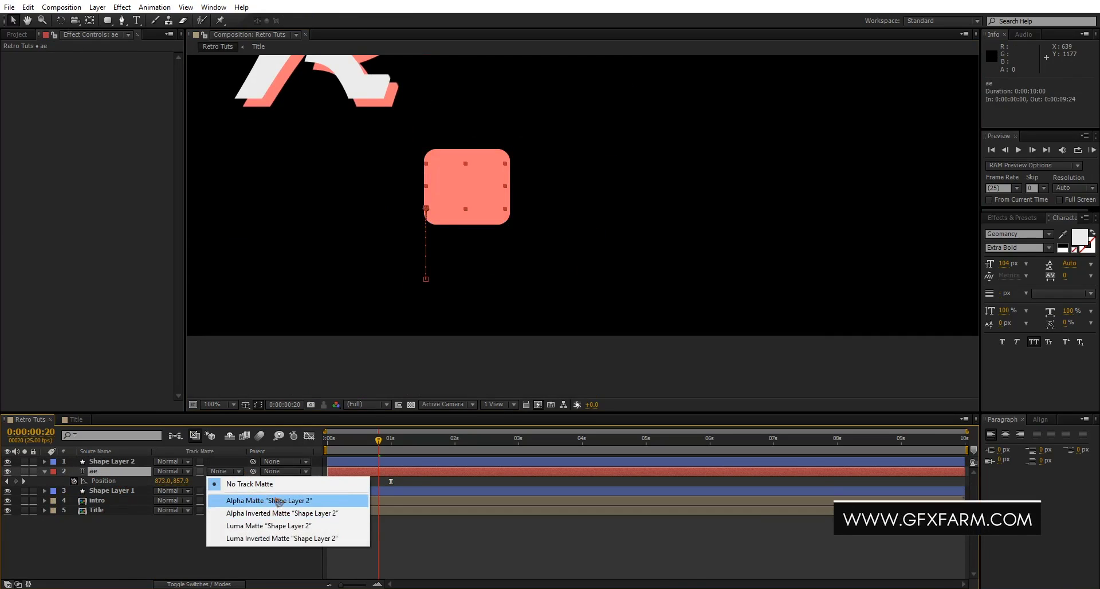
{"action": "left_click", "coordinate": [316, 502]}
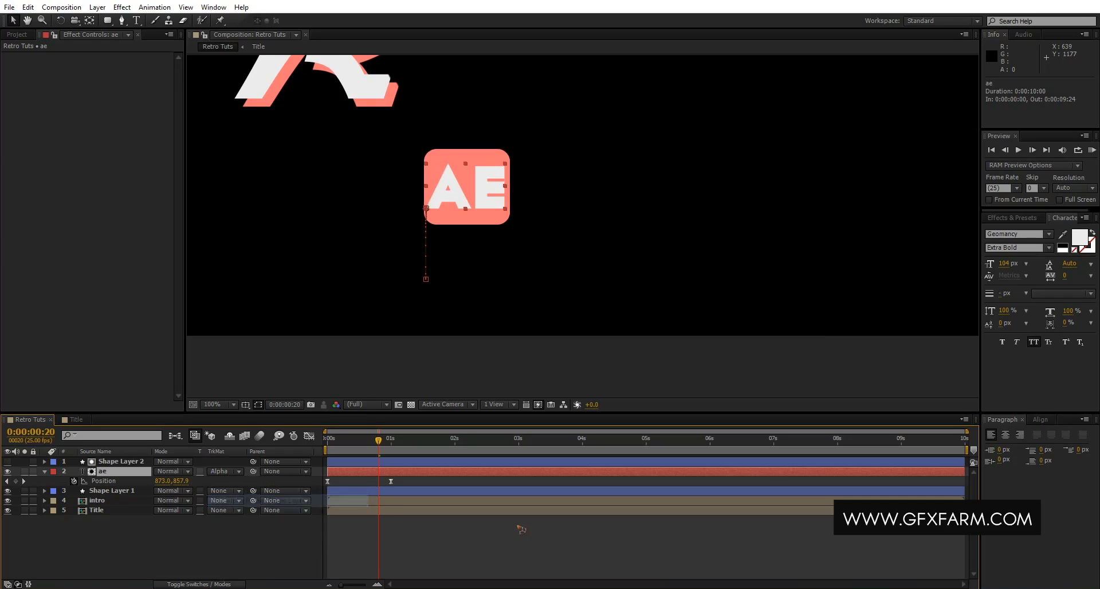
{"action": "key", "text": "KP_0"}
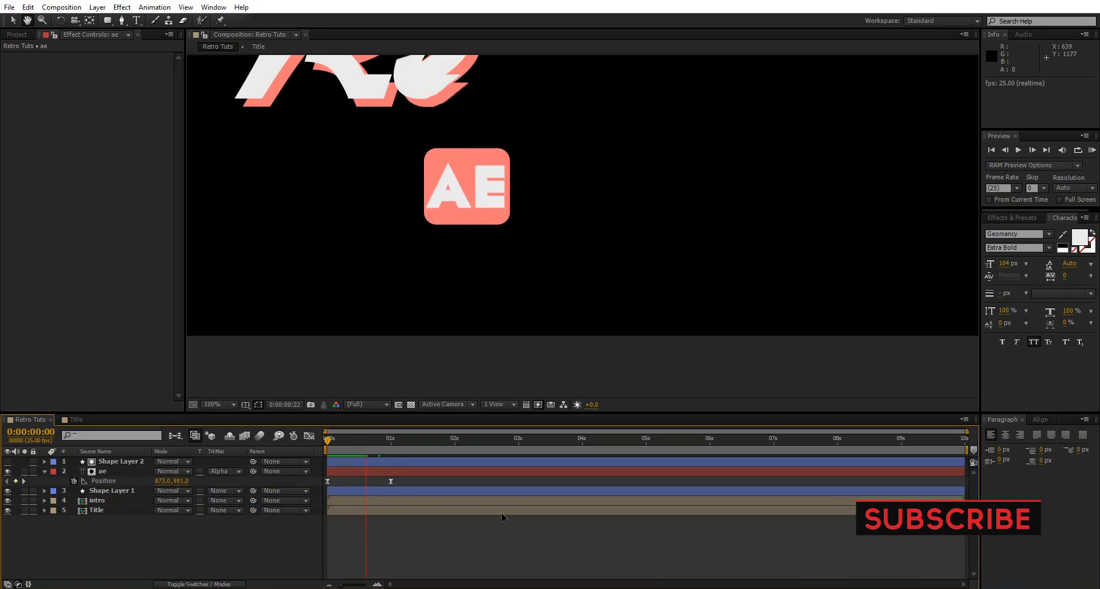
- Pre-compose the two shape layers and the ae text layer into a new composition named AE
{"action": "key", "text": "u"}
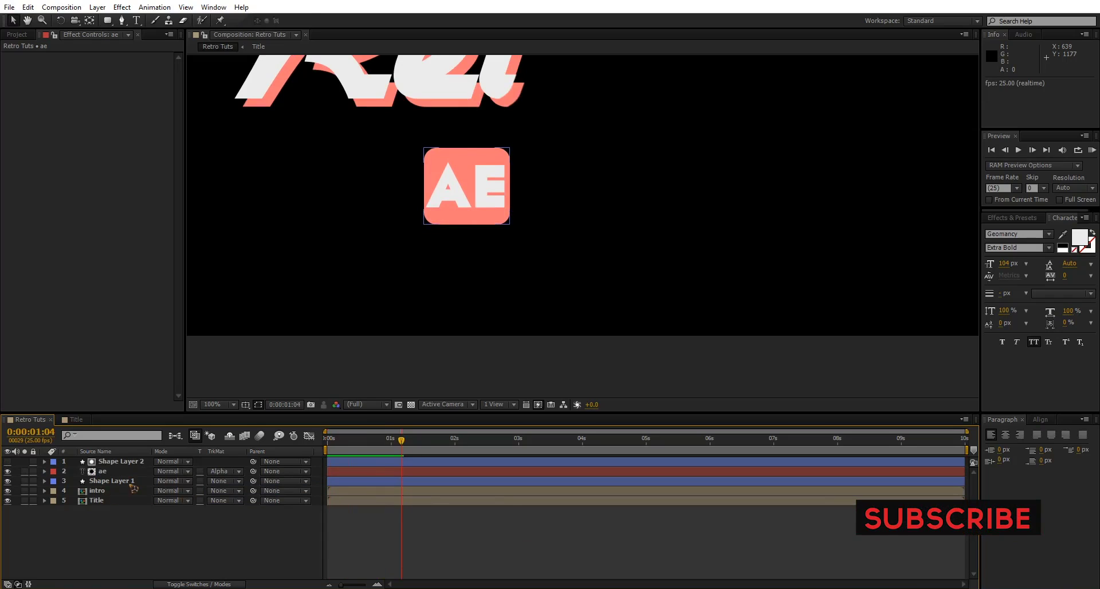
{"action": "left_click", "coordinate": [134, 484]}
{"action": "left_click", "coordinate": [126, 463], "text": "shift"}
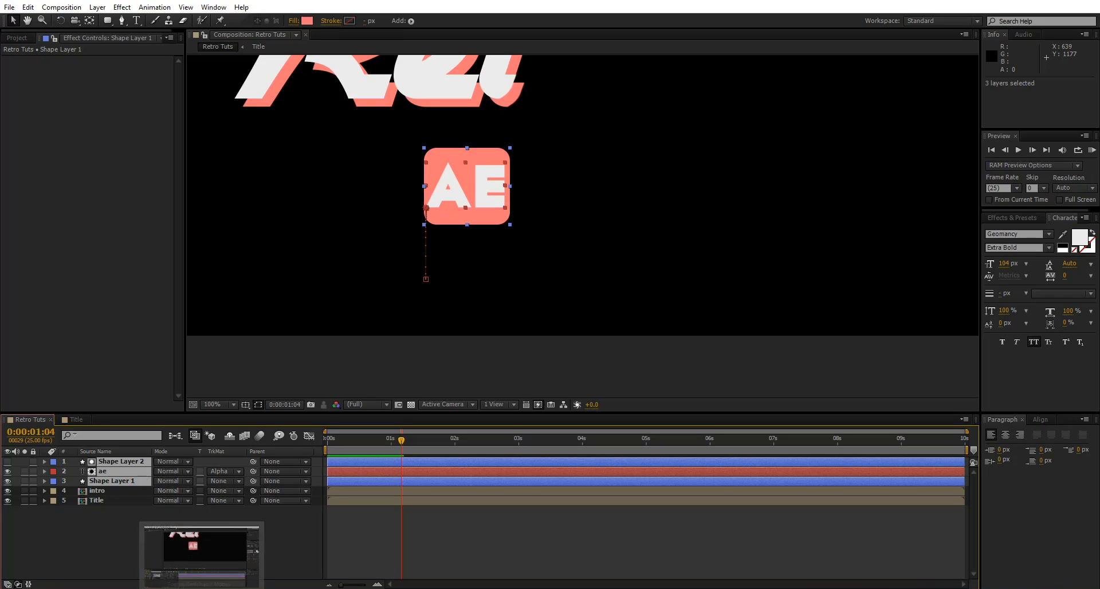
{"action": "key", "text": "ctrl+shift+c"}
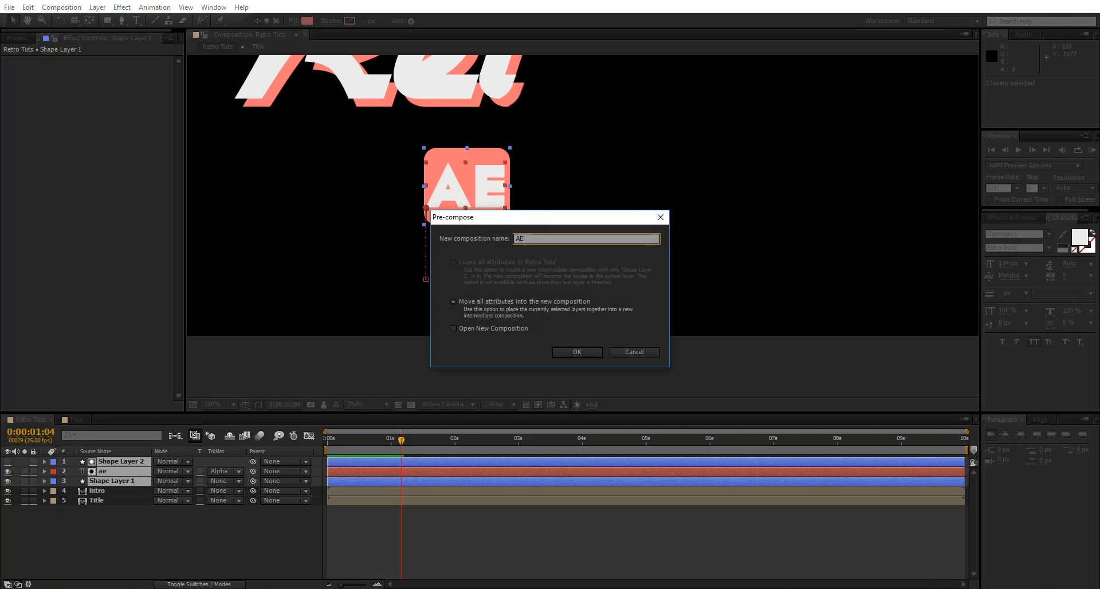
{"action": "key", "text": "Return"}
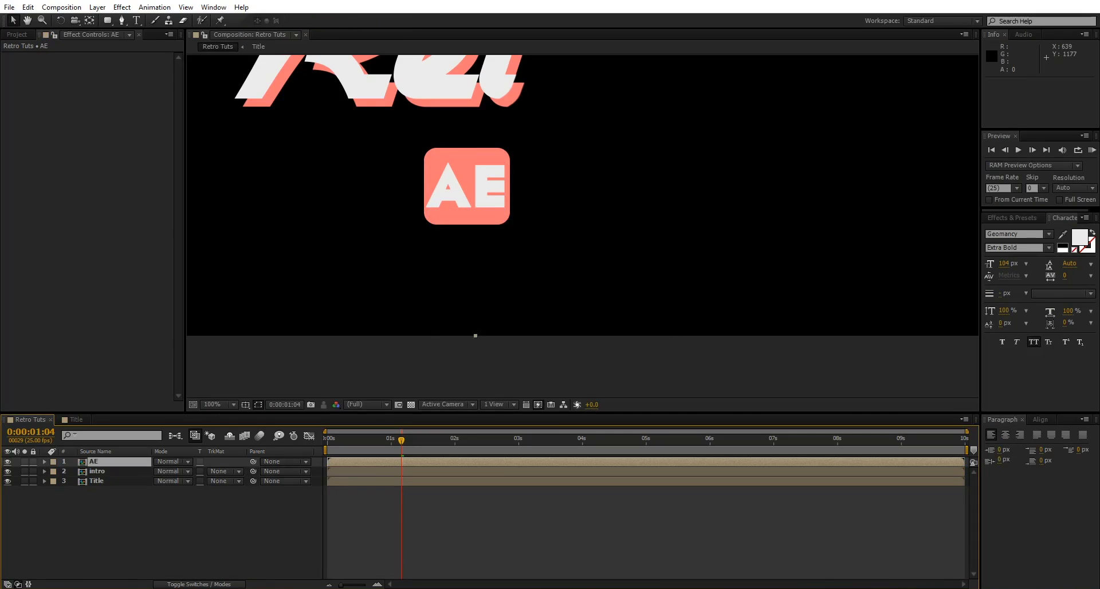
- Open the AE composition, draw a region of interest closely around the badge and crop the composition to it
{"action": "double_click", "coordinate": [123, 465]}
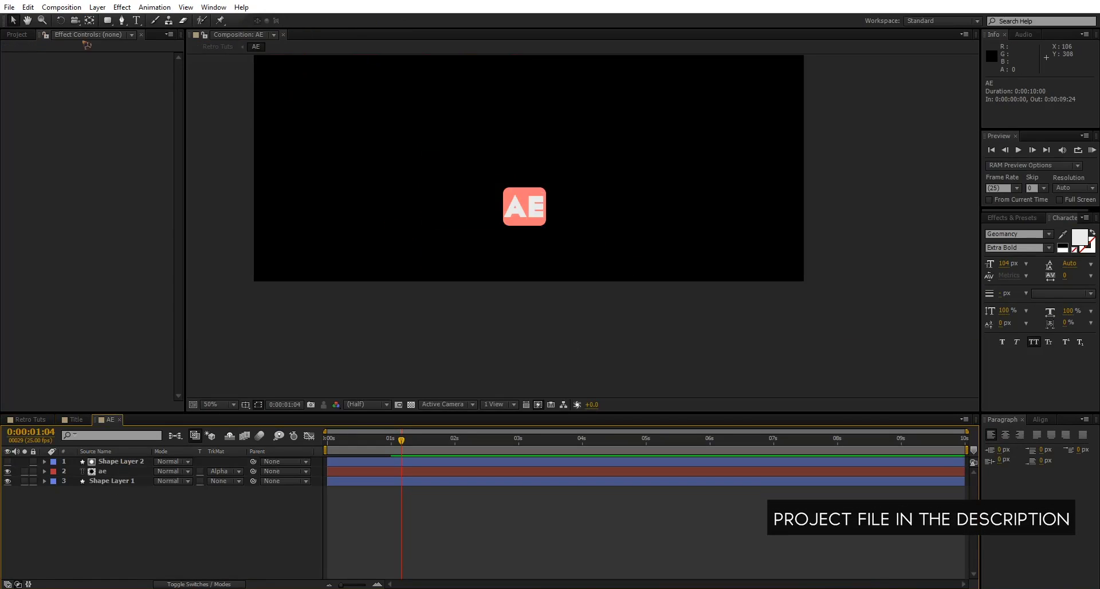
{"action": "left_click", "coordinate": [411, 404]}
{"action": "left_click", "coordinate": [410, 405]}
{"action": "left_click_drag", "start_coordinate": [492, 178], "coordinate": [568, 241]}
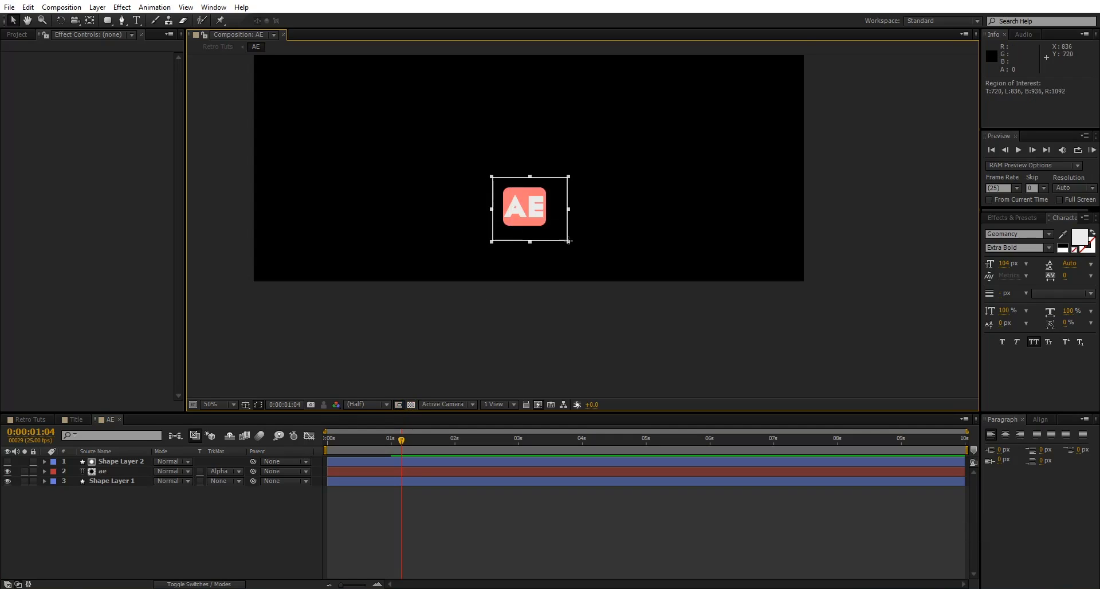
{"action": "left_click", "coordinate": [77, 8]}
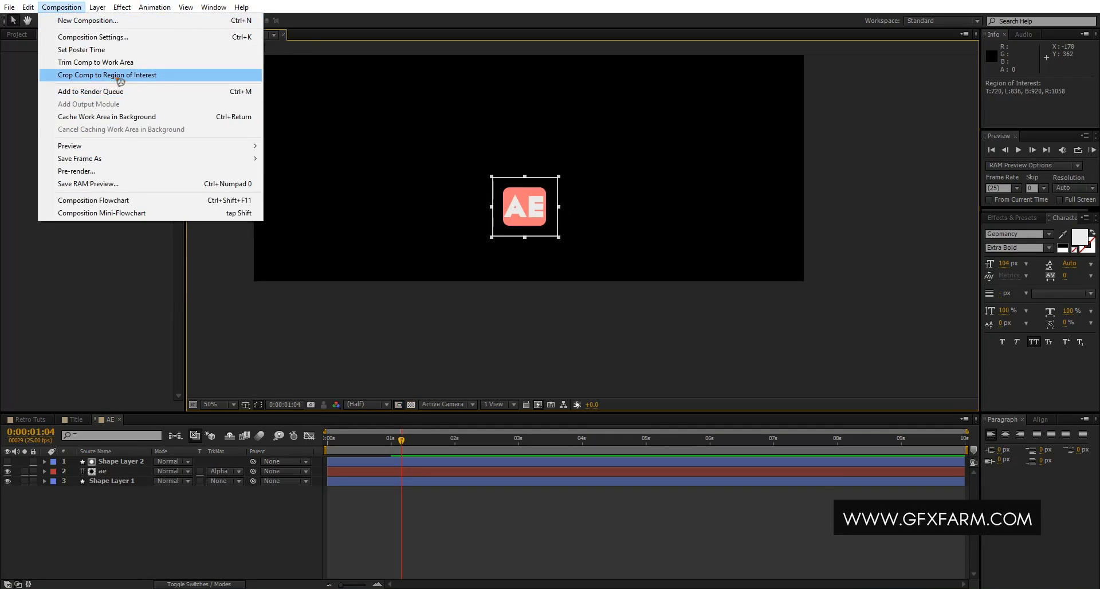
{"action": "left_click", "coordinate": [160, 79]}
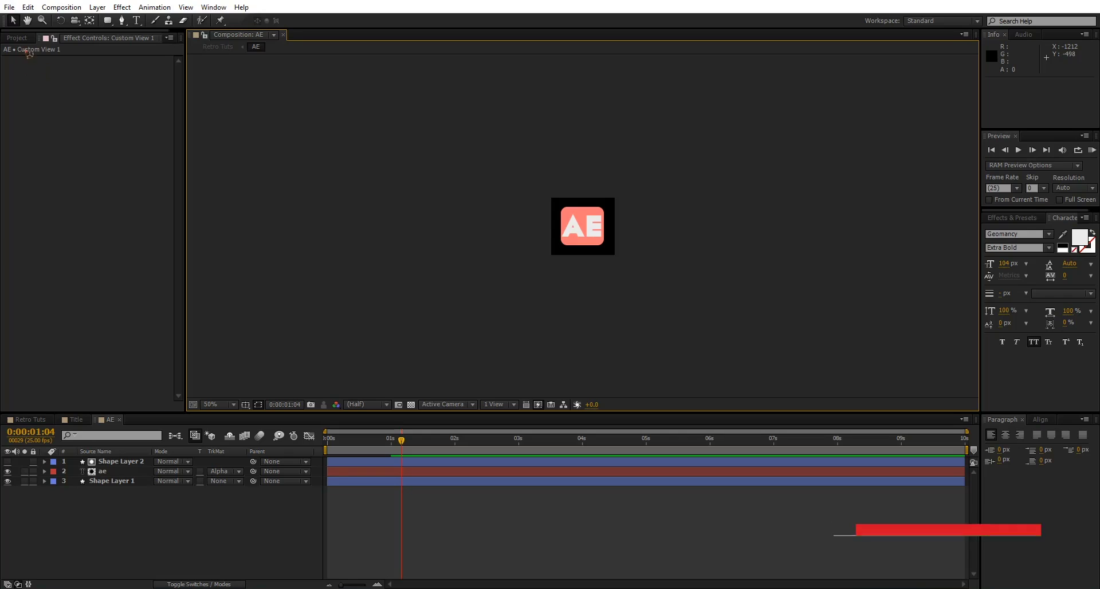
- In the Retro Tuts composition, place the AE badge centred below the Retro word and scale it down to less than half its size
{"action": "left_click", "coordinate": [29, 419]}
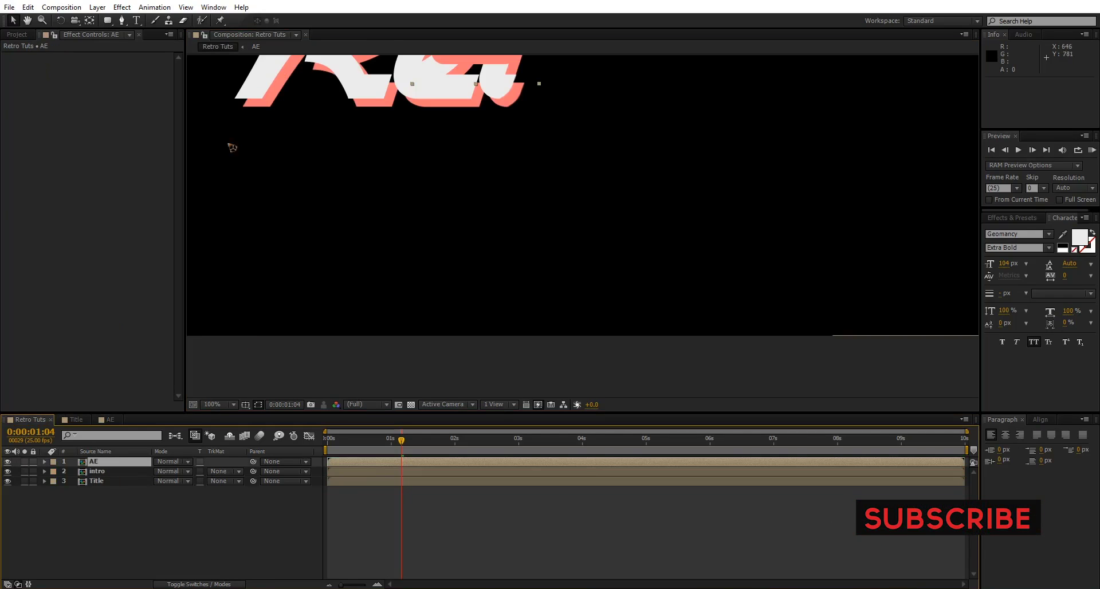
{"action": "left_click_drag", "start_coordinate": [572, 261], "coordinate": [579, 363]}
{"action": "left_click_drag", "start_coordinate": [504, 131], "coordinate": [537, 287]}
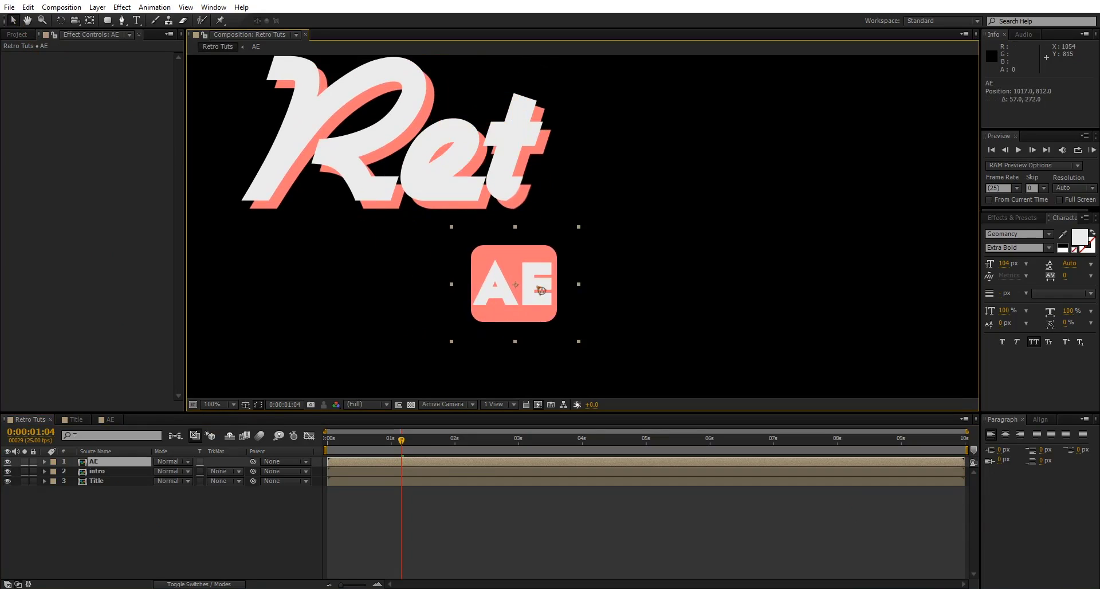
{"action": "left_click_drag", "start_coordinate": [402, 440], "coordinate": [676, 441]}
{"action": "scroll", "coordinate": [651, 270], "scroll_direction": "down", "scroll_amount": 1}
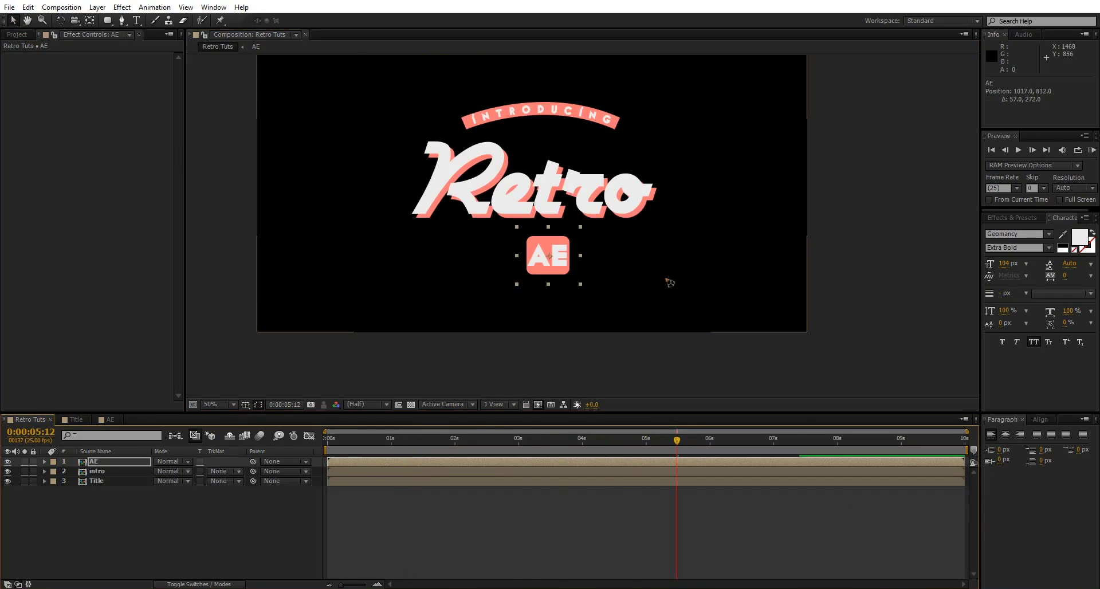
{"action": "left_click_drag", "start_coordinate": [563, 271], "coordinate": [561, 305]}
{"action": "scroll", "coordinate": [571, 279], "scroll_direction": "up", "scroll_amount": 1}
{"action": "left_click_drag", "start_coordinate": [492, 299], "coordinate": [502, 295]}
- Shift the AE layer to start at 0:00:01:18 and preview its timing against the Retro reveal
{"action": "left_click_drag", "start_coordinate": [425, 441], "coordinate": [370, 464]}
{"action": "key", "text": "space"}
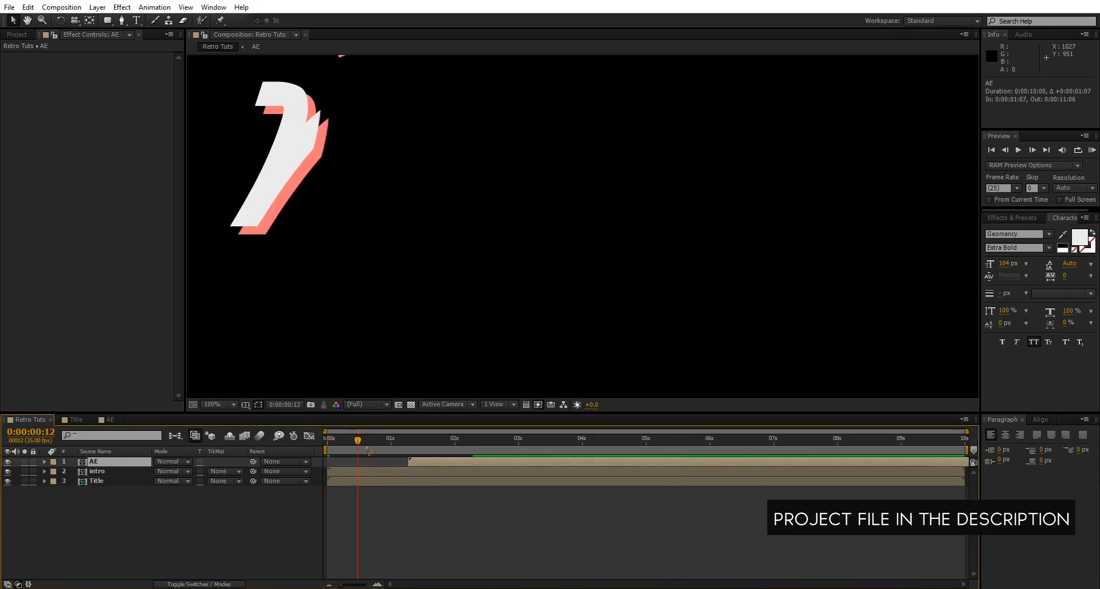
{"action": "left_click_drag", "start_coordinate": [457, 471], "coordinate": [485, 465]}
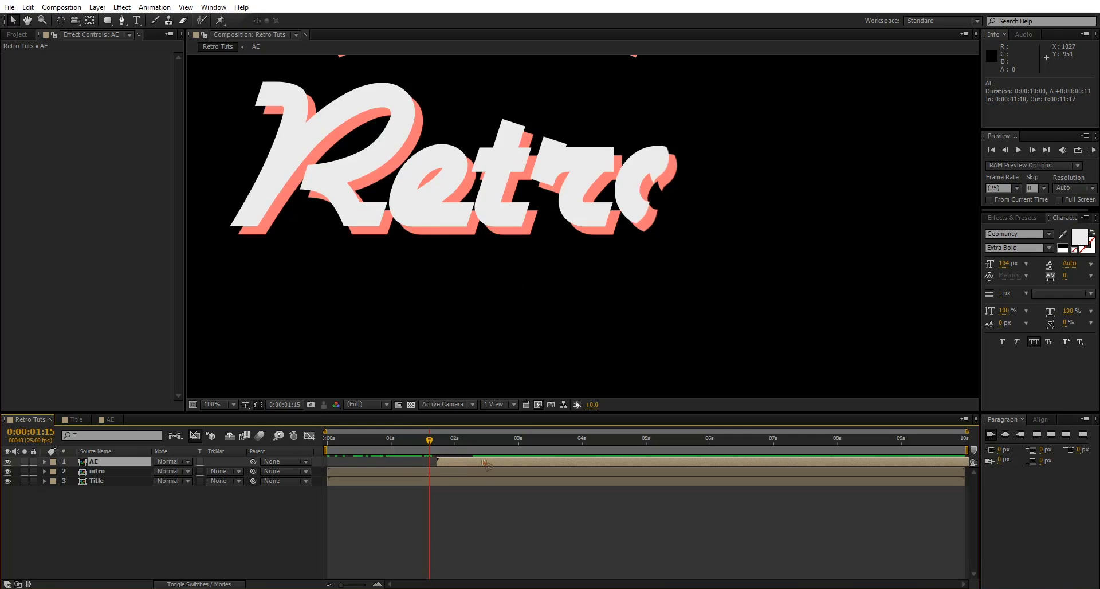
{"action": "left_click_drag", "start_coordinate": [429, 441], "coordinate": [400, 441]}
{"action": "left_click", "coordinate": [505, 519]}
{"action": "key", "text": "space"}
{"action": "key", "text": "space"}
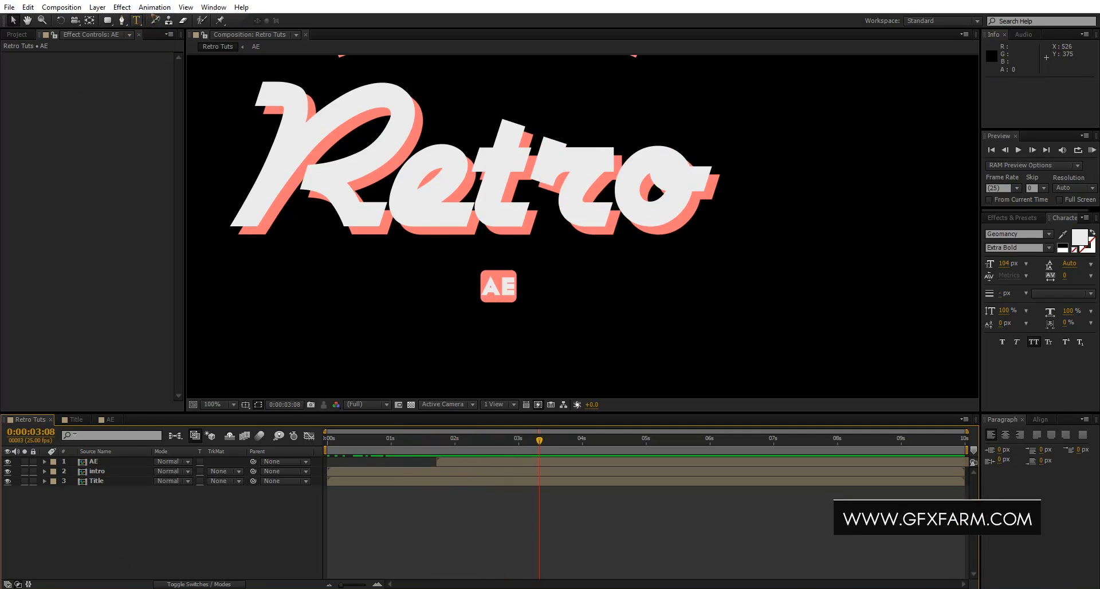
- Add a text layer reading "vintage style" below the AE badge
{"action": "left_click", "coordinate": [139, 22]}
{"action": "left_click", "coordinate": [470, 350]}
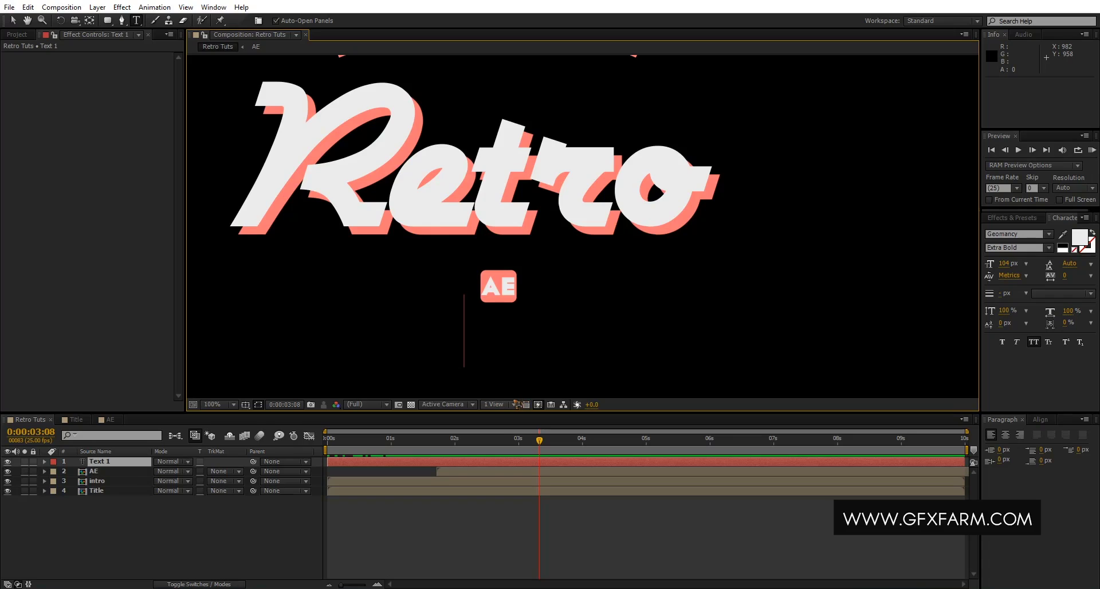
{"action": "type", "text": "VINTAGE"}
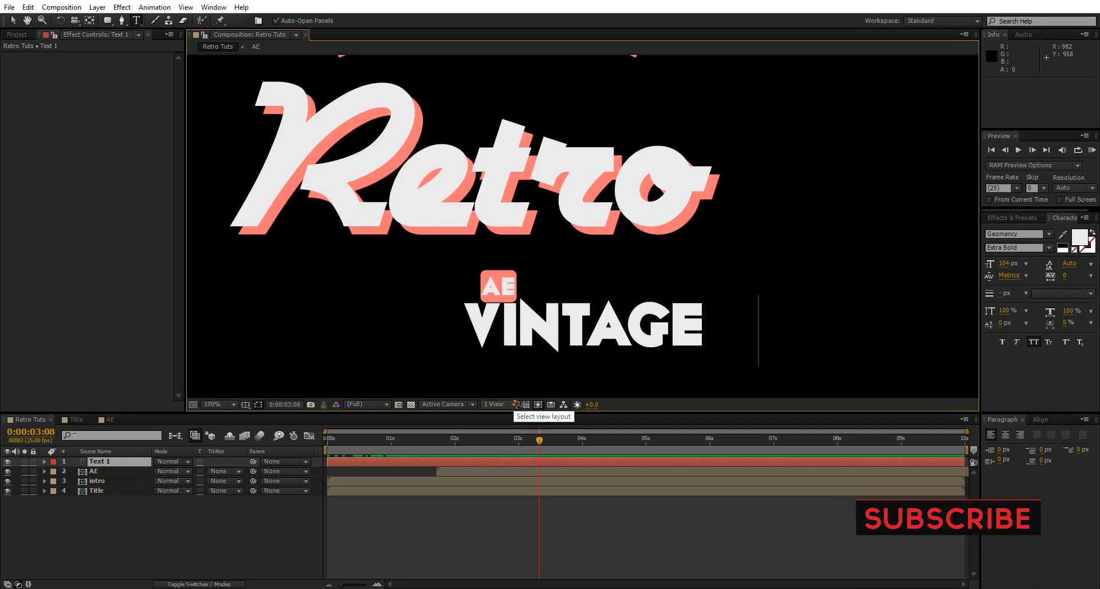
{"action": "type", "text": " STYLE"}
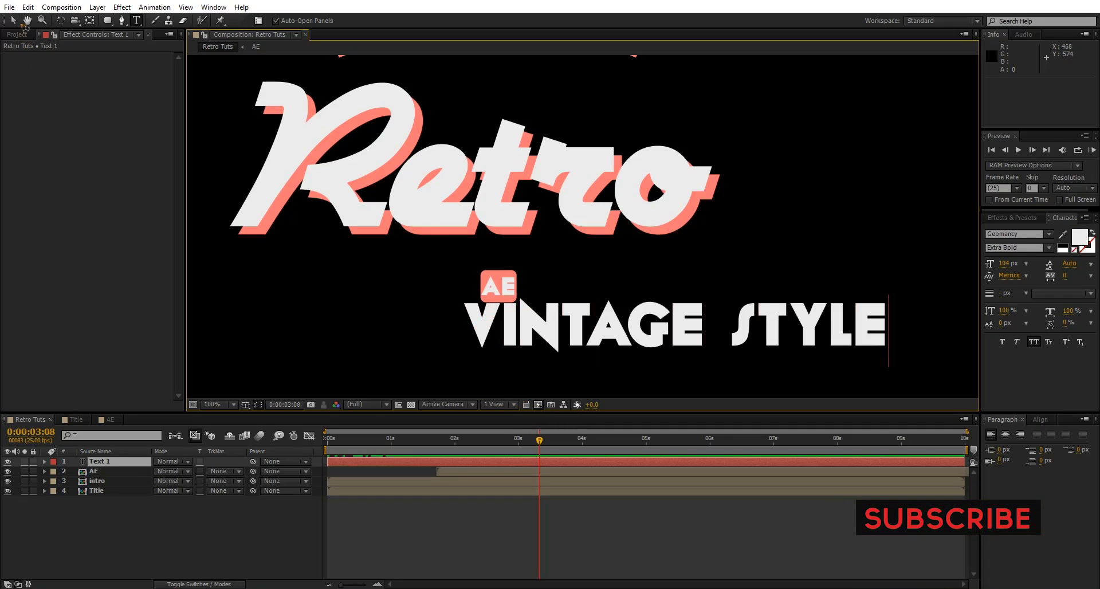
{"action": "left_click", "coordinate": [13, 20]}
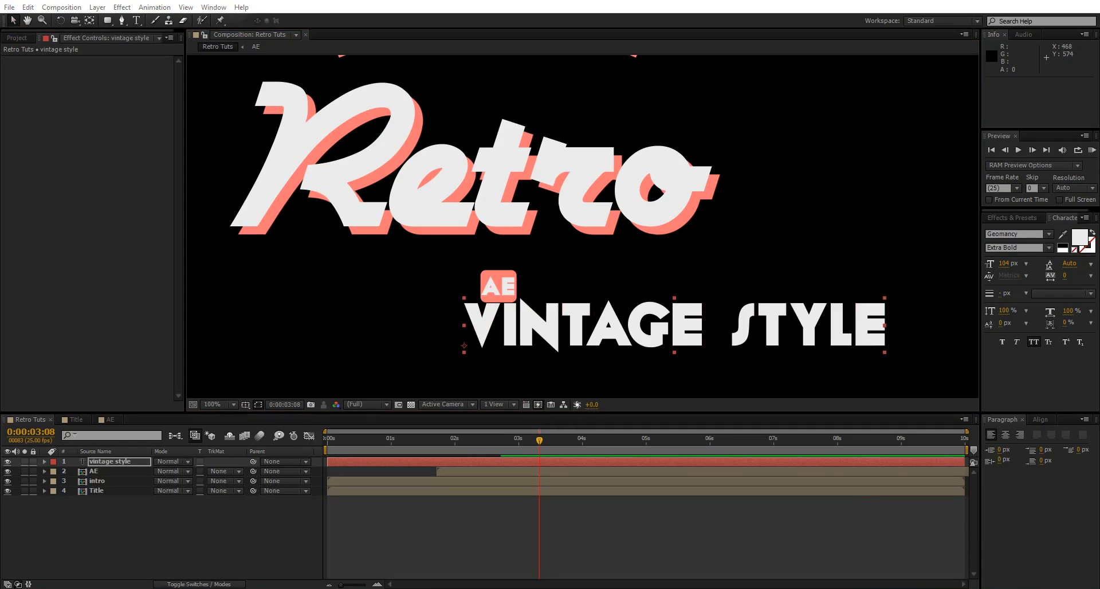
- Change the vintage style text's font to Prestige Elite Std Bold
{"action": "left_click", "coordinate": [123, 549]}
{"action": "left_click", "coordinate": [121, 462]}
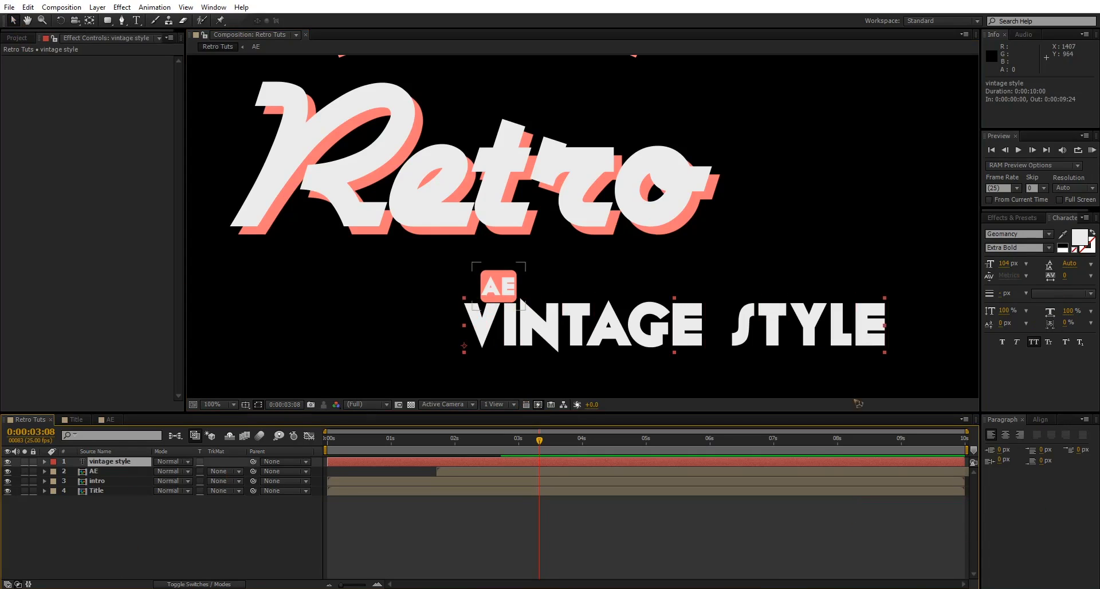
{"action": "left_click", "coordinate": [1019, 234]}
{"action": "type", "text": "Prestige Elite Std"}
{"action": "key", "text": "Return"}
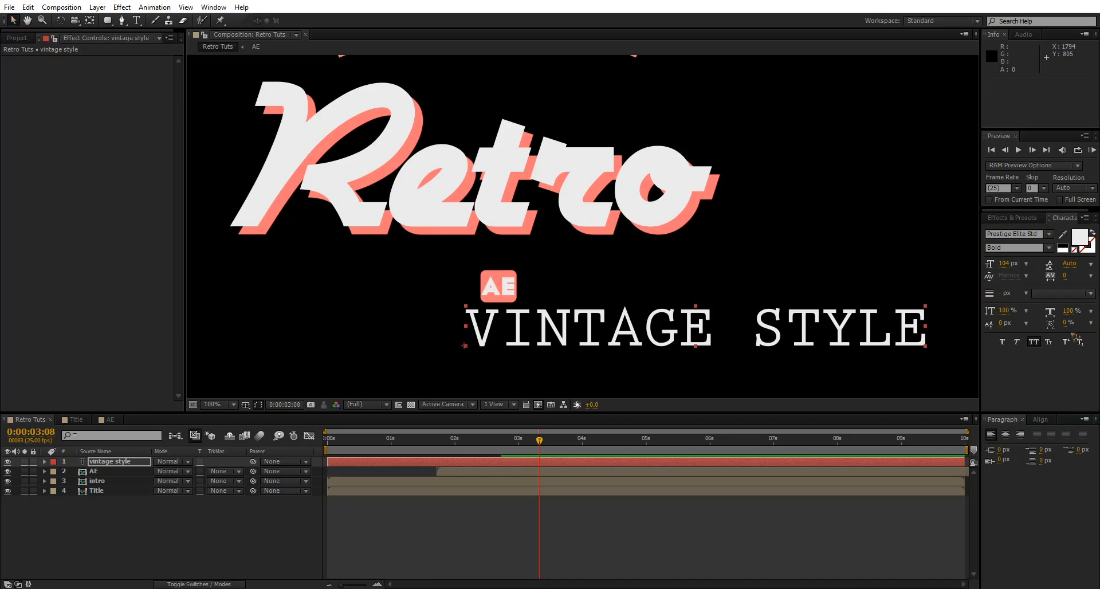
- Reduce the vintage style text to 31 px and position it centred just below the AE badge
{"action": "left_click_drag", "start_coordinate": [1006, 265], "coordinate": [964, 275]}
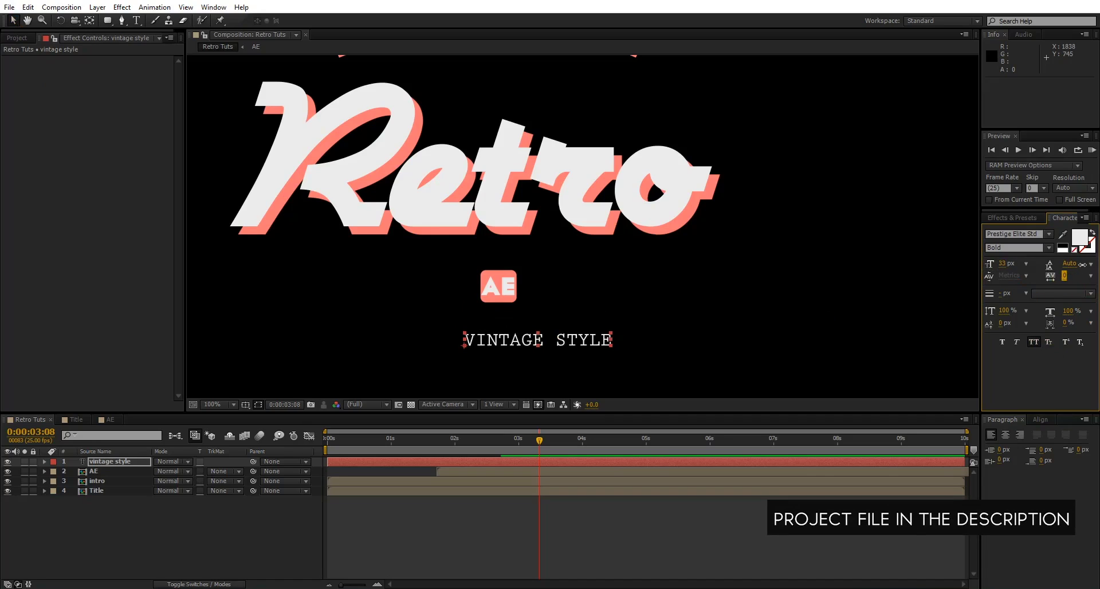
{"action": "left_click_drag", "start_coordinate": [1081, 265], "coordinate": [1094, 266]}
{"action": "key", "text": "ctrl+z"}
{"action": "left_click_drag", "start_coordinate": [580, 344], "coordinate": [548, 328]}
{"action": "left_click_drag", "start_coordinate": [1001, 264], "coordinate": [940, 292]}
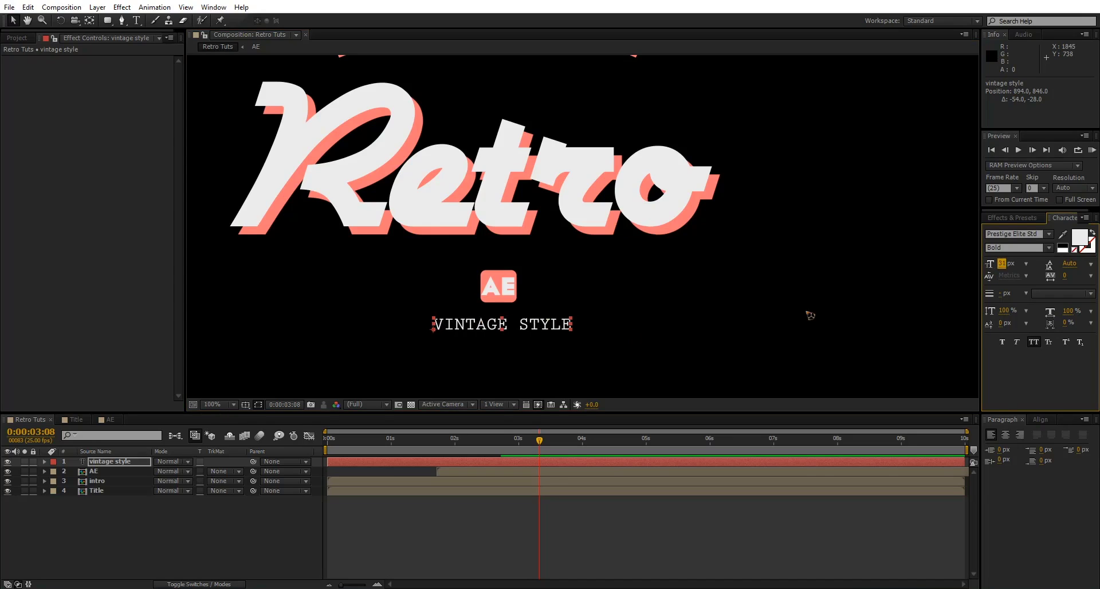
{"action": "left_click", "coordinate": [470, 516]}
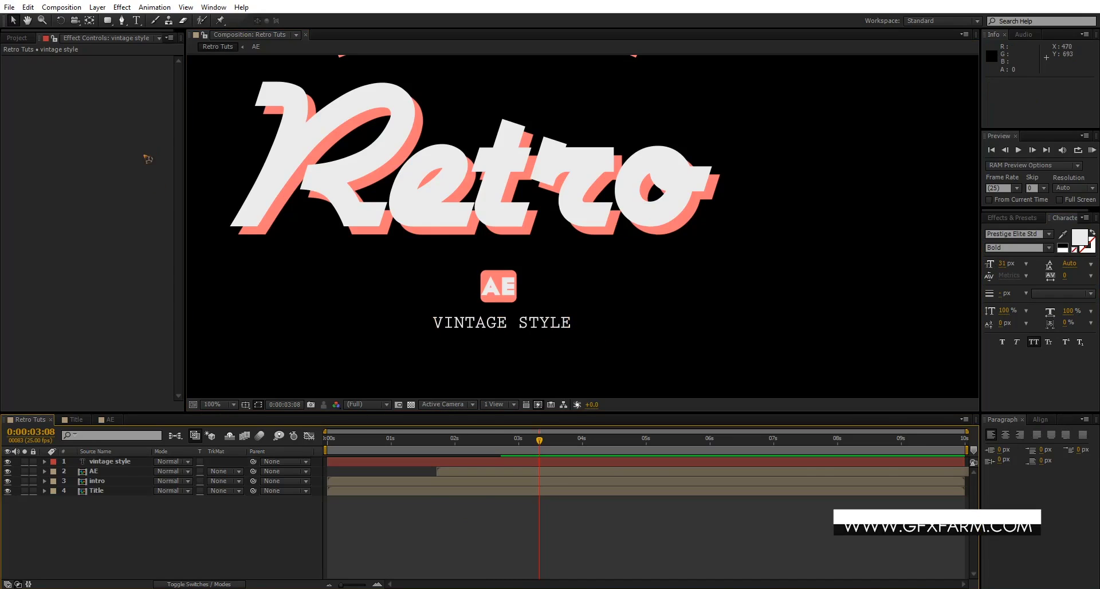
- Draw a salmon rectangle shape just around the vintage style text and place its layer beneath the text layer
{"action": "left_click_drag", "start_coordinate": [109, 21], "coordinate": [190, 35]}
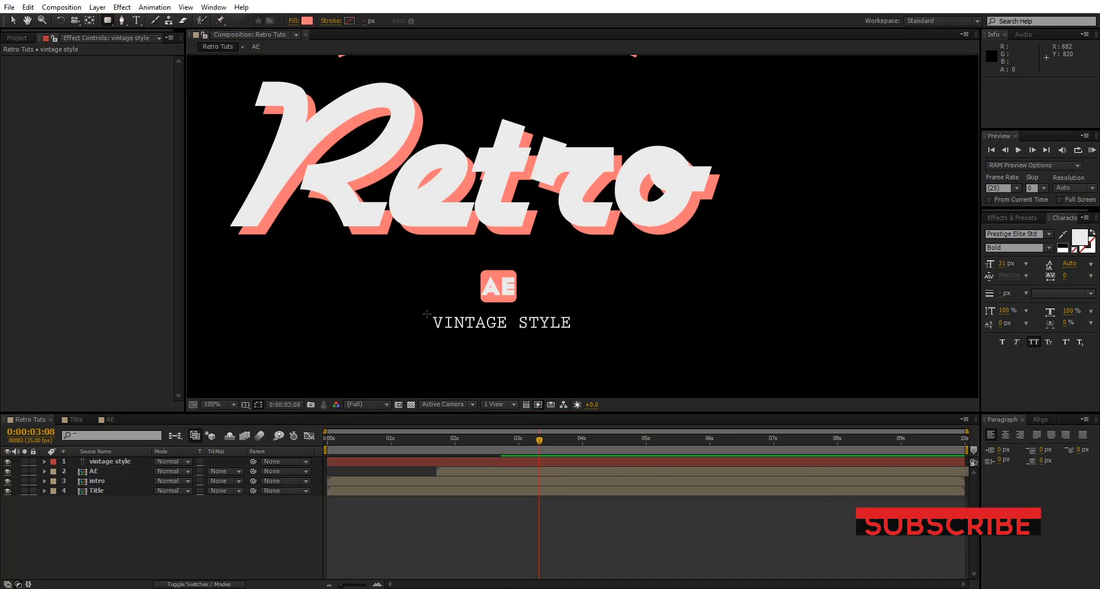
{"action": "left_click_drag", "start_coordinate": [429, 314], "coordinate": [574, 330]}
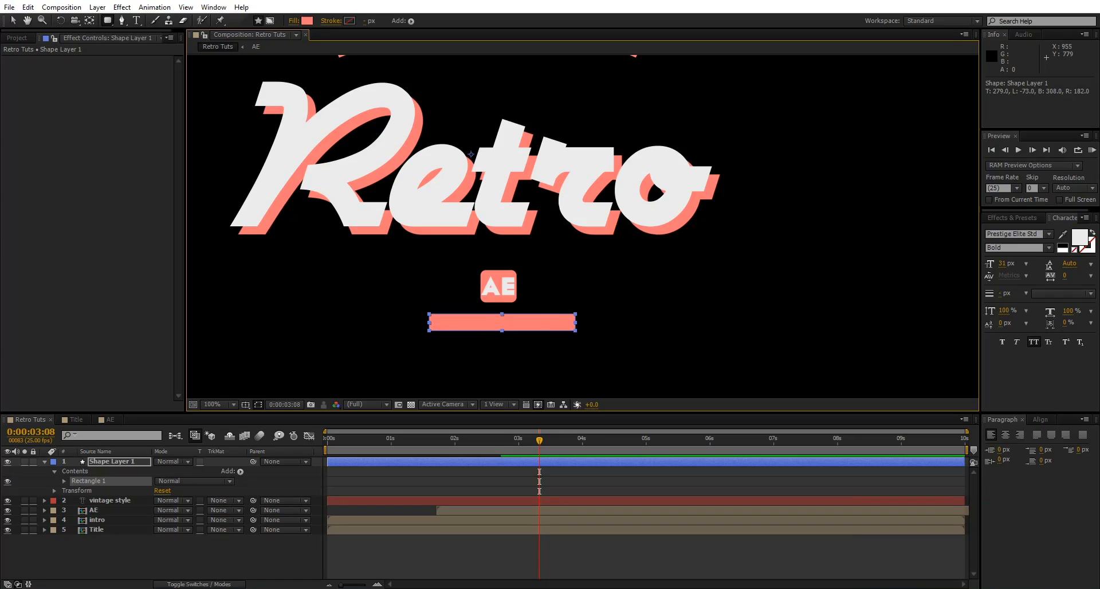
{"action": "left_click", "coordinate": [12, 22]}
{"action": "left_click_drag", "start_coordinate": [118, 466], "coordinate": [150, 494]}
{"action": "left_click", "coordinate": [142, 569]}
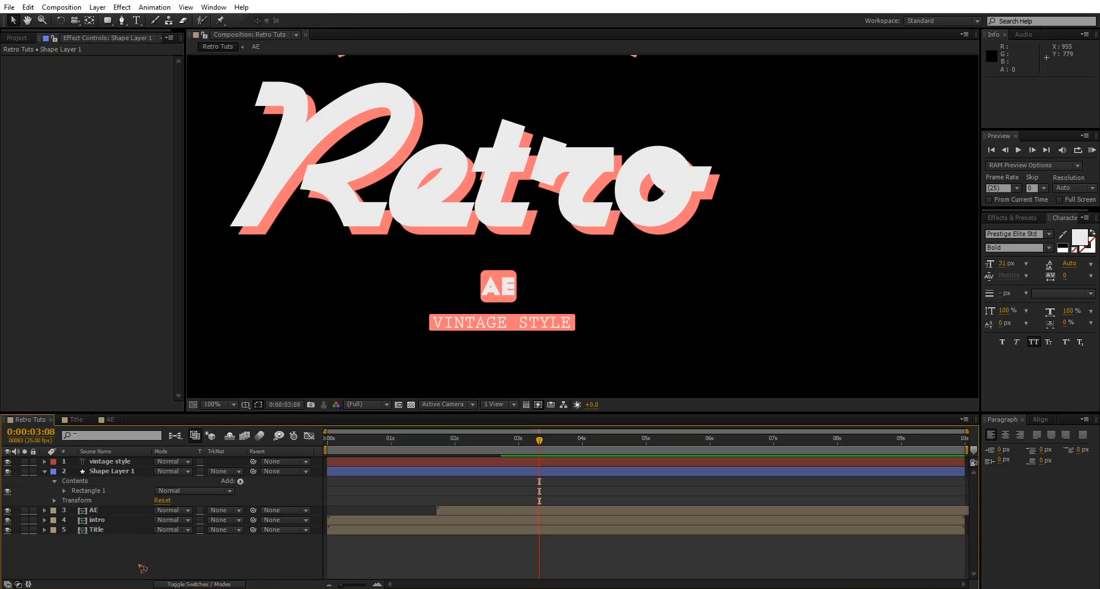
- Apply Faux Bold to the vintage style text
{"action": "left_click", "coordinate": [115, 461]}
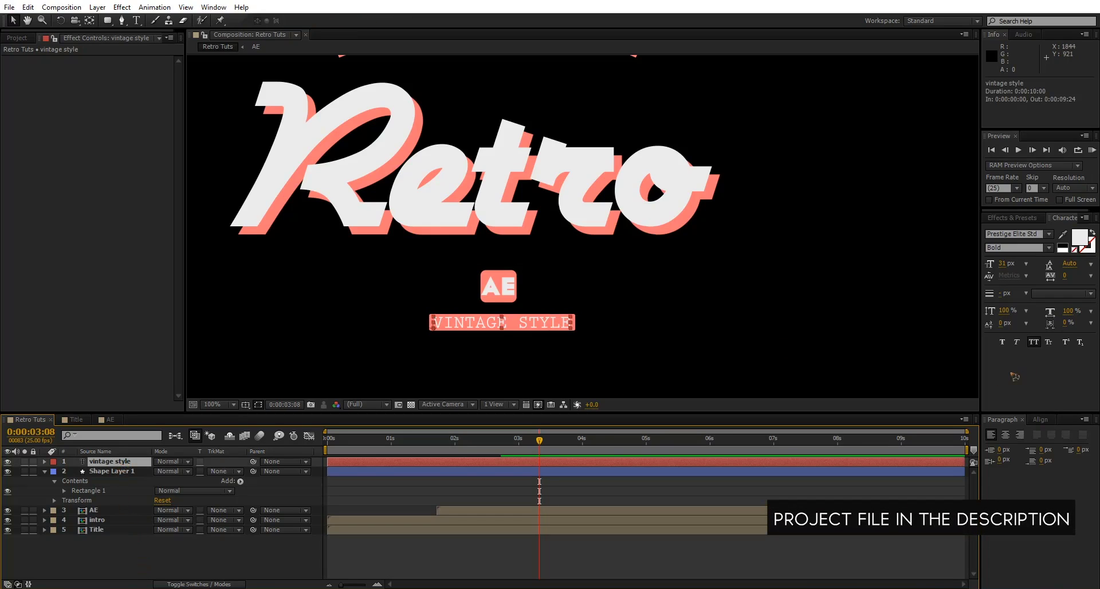
{"action": "left_click", "coordinate": [1008, 345]}
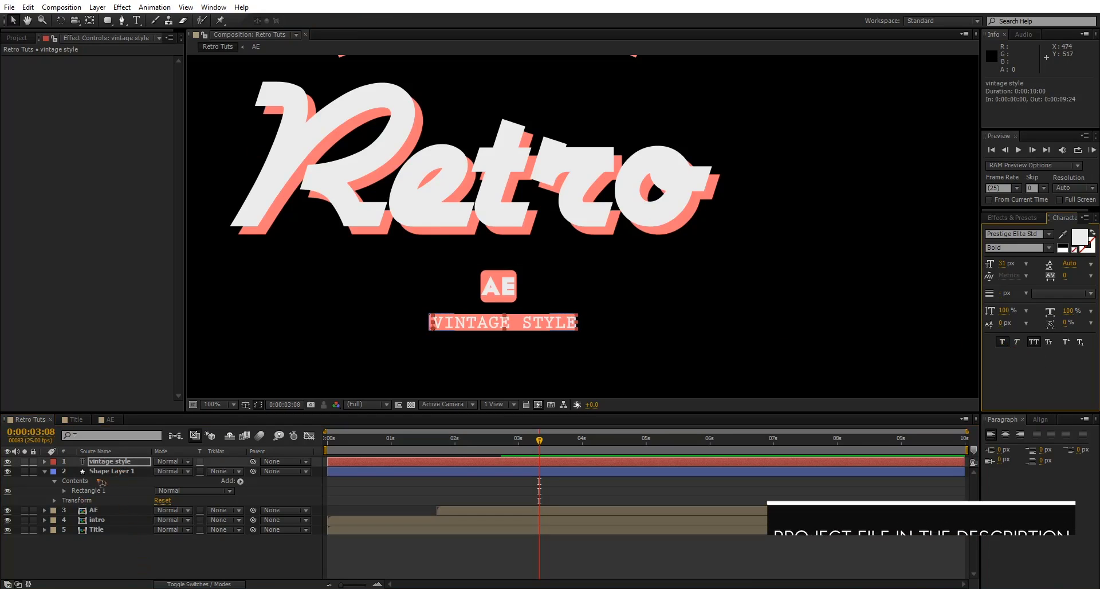
{"action": "left_click", "coordinate": [133, 566]}
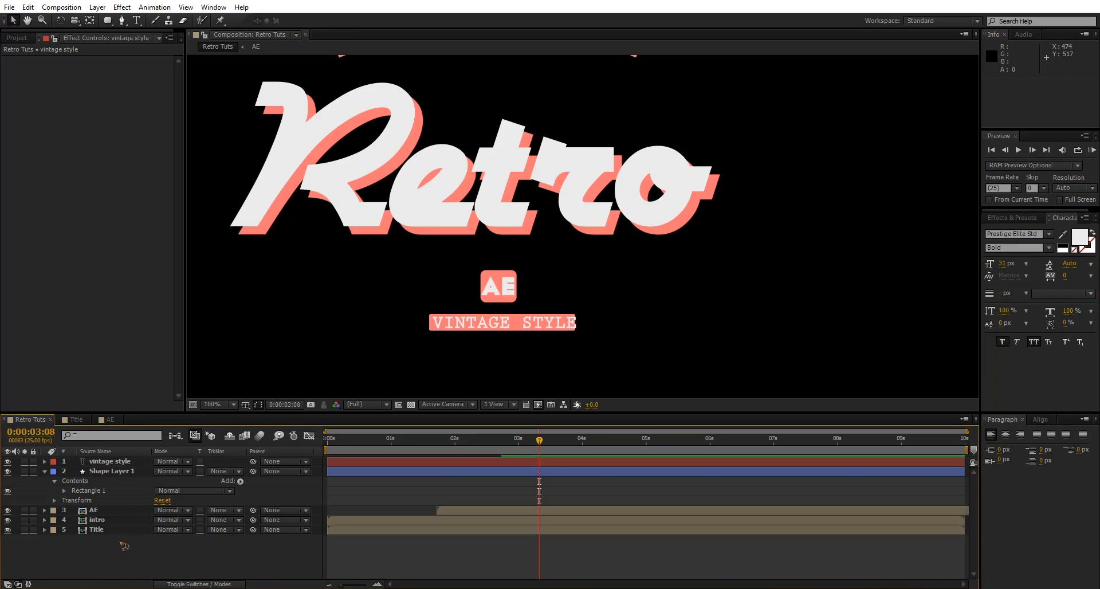
- Align the vintage style text and Shape Layer 1 to each other's centres
{"action": "left_click", "coordinate": [119, 472]}
{"action": "left_click", "coordinate": [117, 462], "text": "shift"}
{"action": "left_click", "coordinate": [1040, 422]}
{"action": "left_click", "coordinate": [1071, 446]}
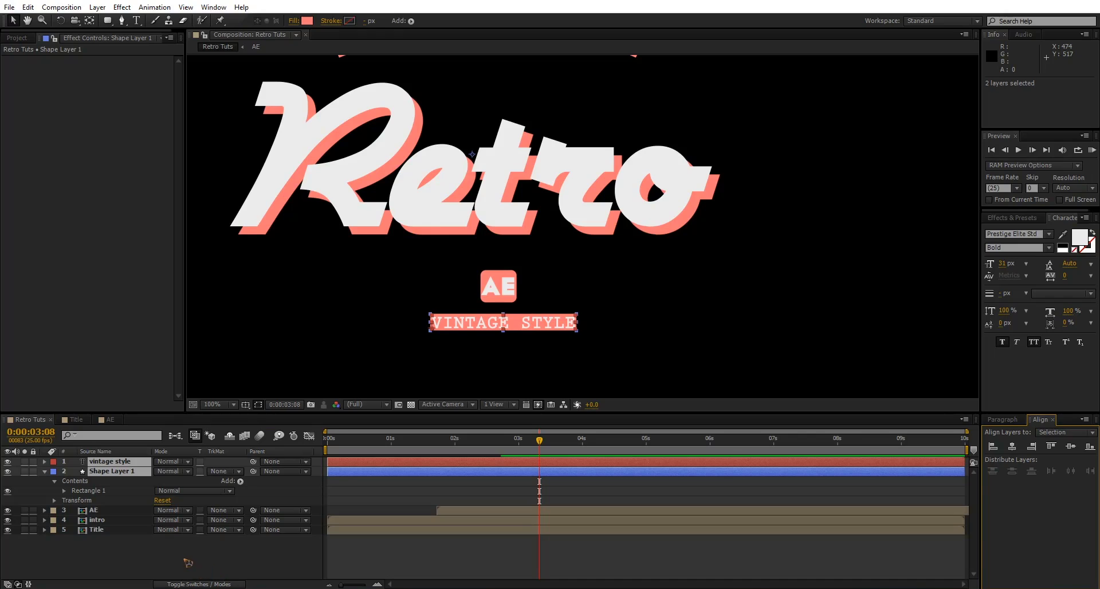
{"action": "left_click", "coordinate": [189, 564]}
- Expand Rectangle 1's transform properties and move the rectangle's anchor point to the middle of its bottom edge
{"action": "left_click", "coordinate": [115, 471]}
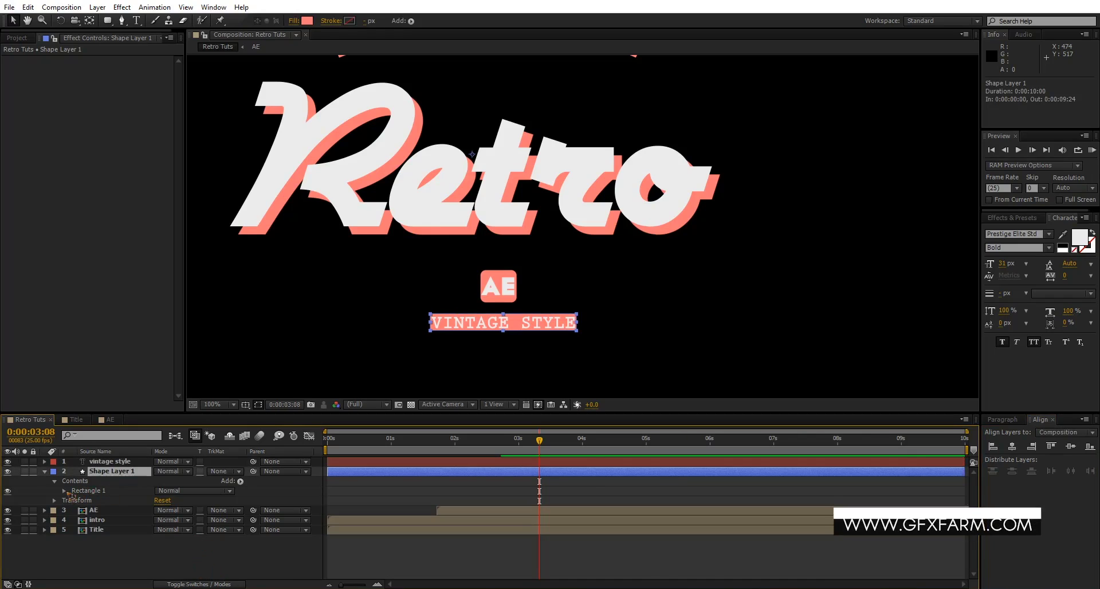
{"action": "left_click", "coordinate": [65, 490]}
{"action": "left_click", "coordinate": [111, 529]}
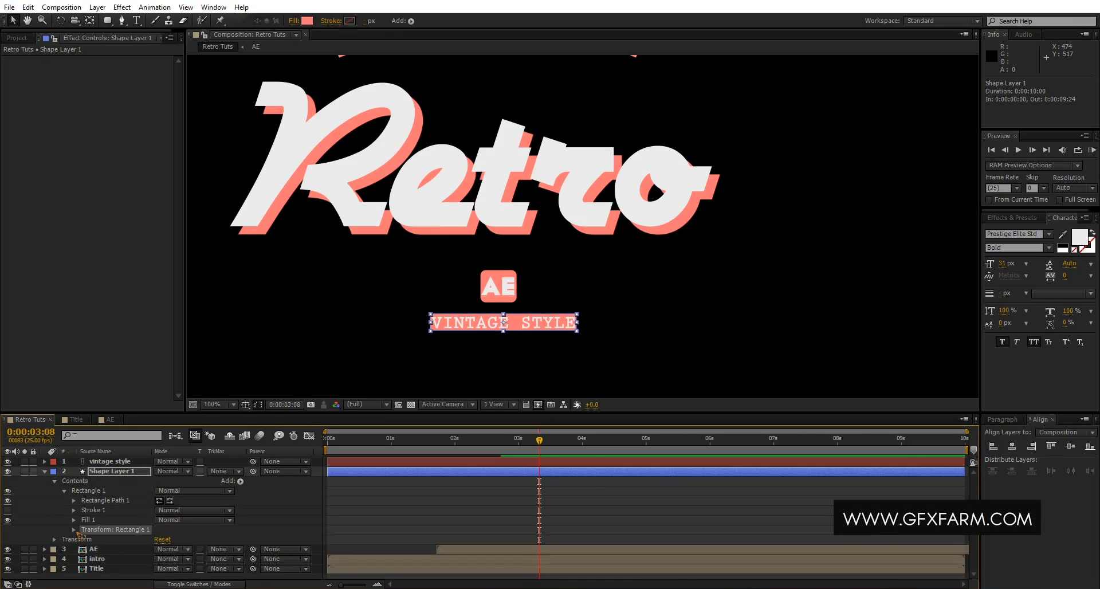
{"action": "left_click", "coordinate": [73, 530]}
{"action": "left_click", "coordinate": [118, 515]}
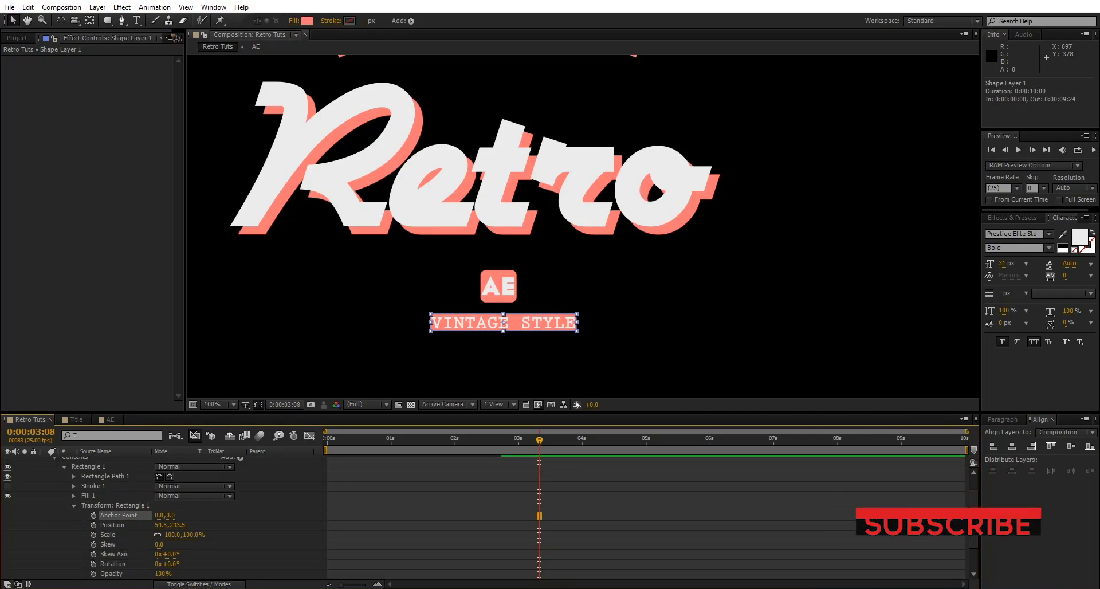
{"action": "left_click", "coordinate": [89, 21]}
{"action": "scroll", "coordinate": [606, 369], "scroll_direction": "up", "scroll_amount": 1}
{"action": "left_click_drag", "start_coordinate": [583, 389], "coordinate": [669, 268]}
{"action": "left_click_drag", "start_coordinate": [510, 298], "coordinate": [511, 318]}
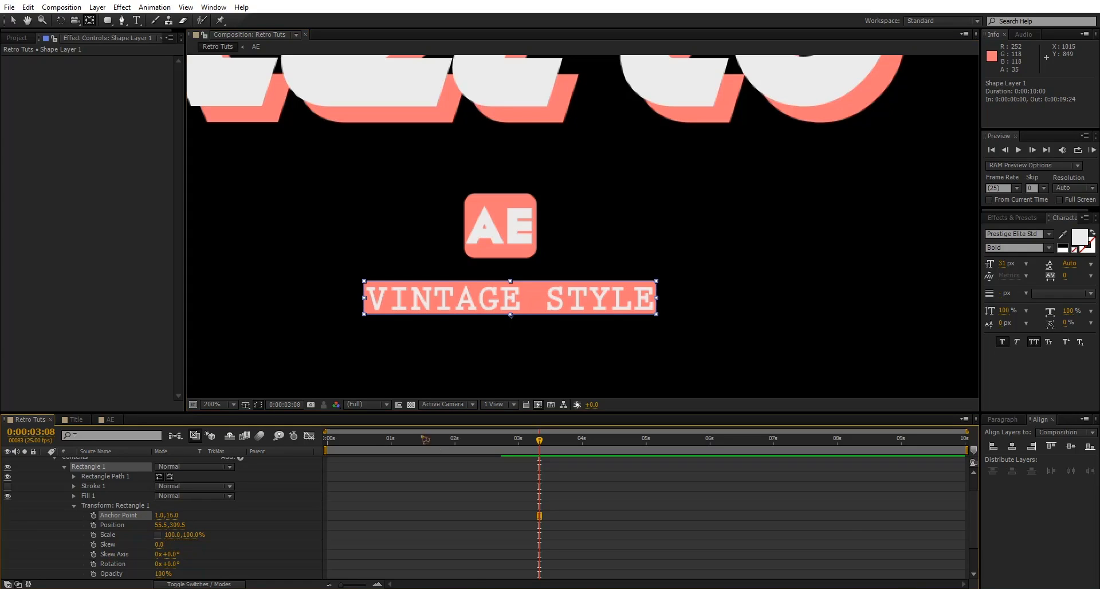
- Keyframe Rectangle 1's scale from 100, 0% at the composition start to 100, 100% at one second
{"action": "left_click_drag", "start_coordinate": [400, 448], "coordinate": [395, 453]}
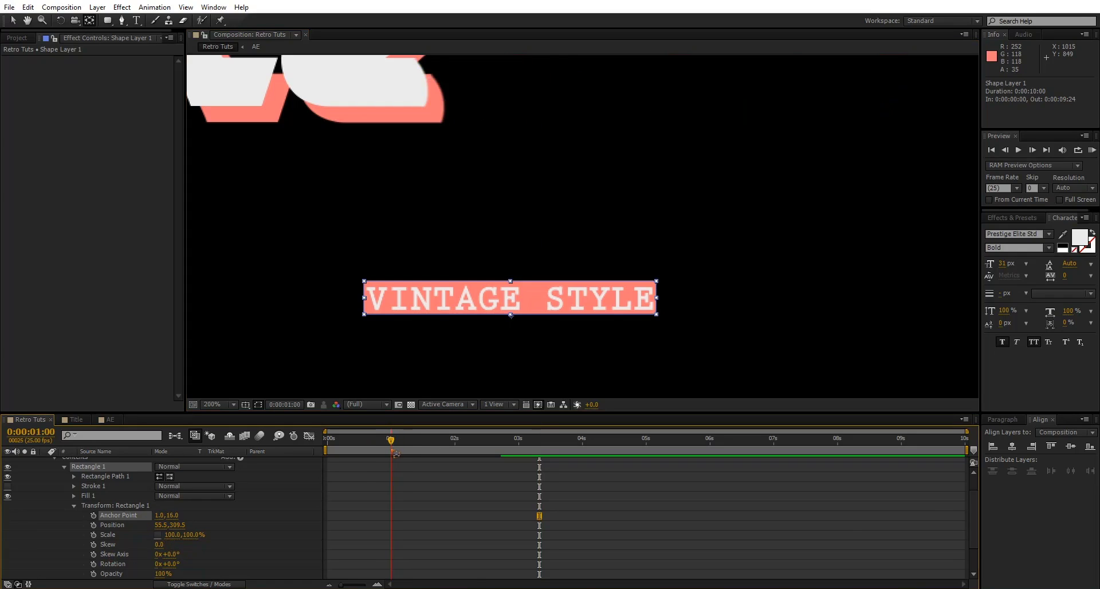
{"action": "left_click", "coordinate": [93, 535]}
{"action": "key", "text": "Home"}
{"action": "type", "text": "0"}
{"action": "key", "text": "Return"}
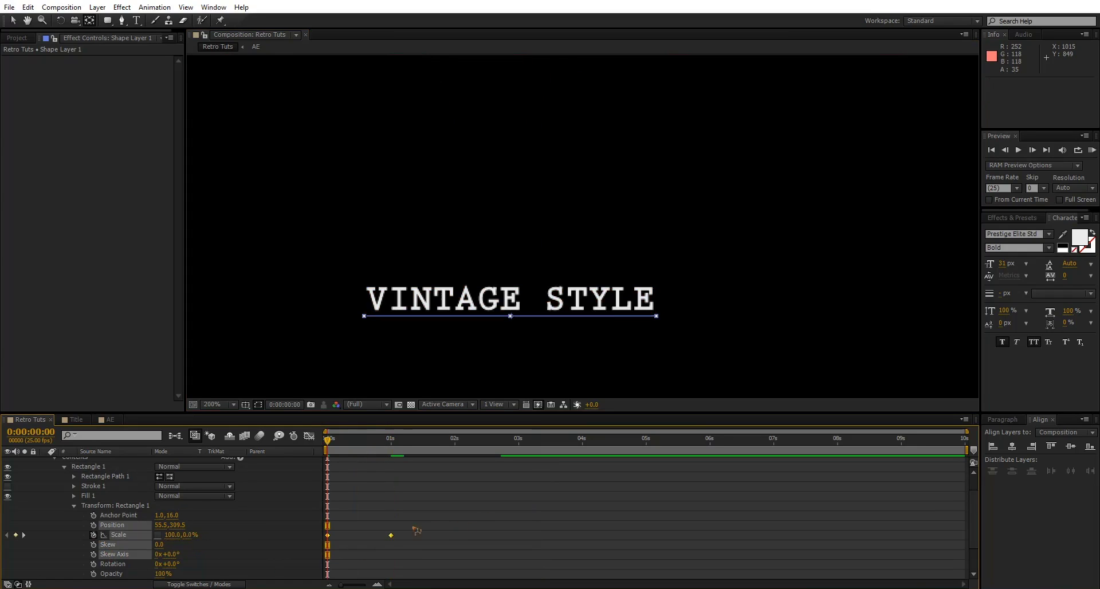
- Apply Easy Ease to the rectangle's scale keyframes, reshape the speed curve for a fast start and slow finish, and preview it
{"action": "right_click", "coordinate": [390, 535]}
{"action": "mouse_move", "coordinate": [459, 526]}
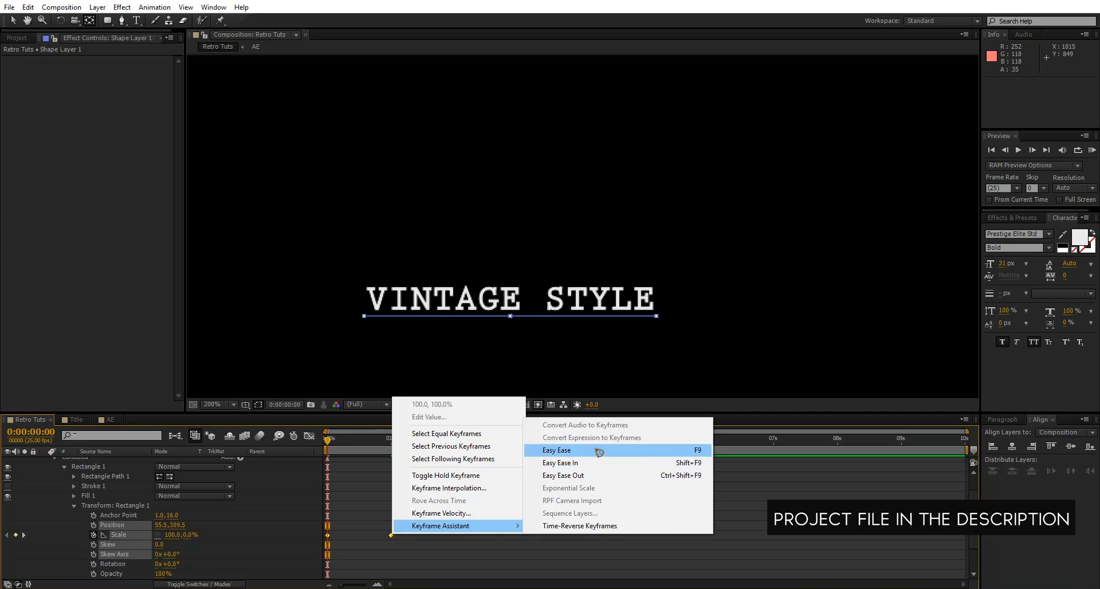
{"action": "left_click", "coordinate": [599, 452]}
{"action": "left_click", "coordinate": [309, 436]}
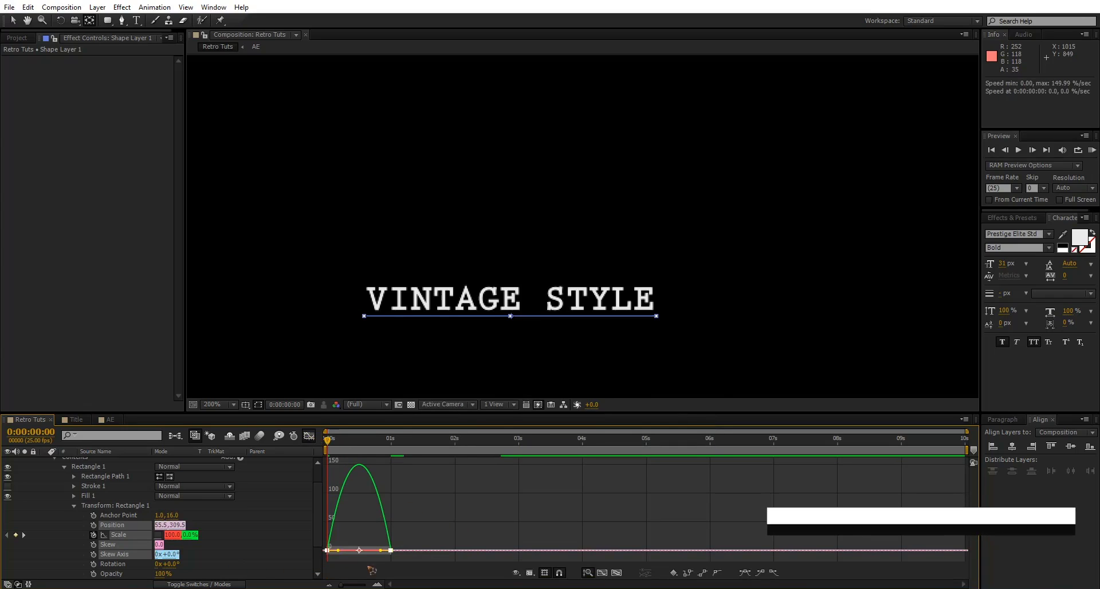
{"action": "left_click_drag", "start_coordinate": [331, 555], "coordinate": [333, 554]}
{"action": "left_click", "coordinate": [310, 436]}
{"action": "key", "text": "space"}
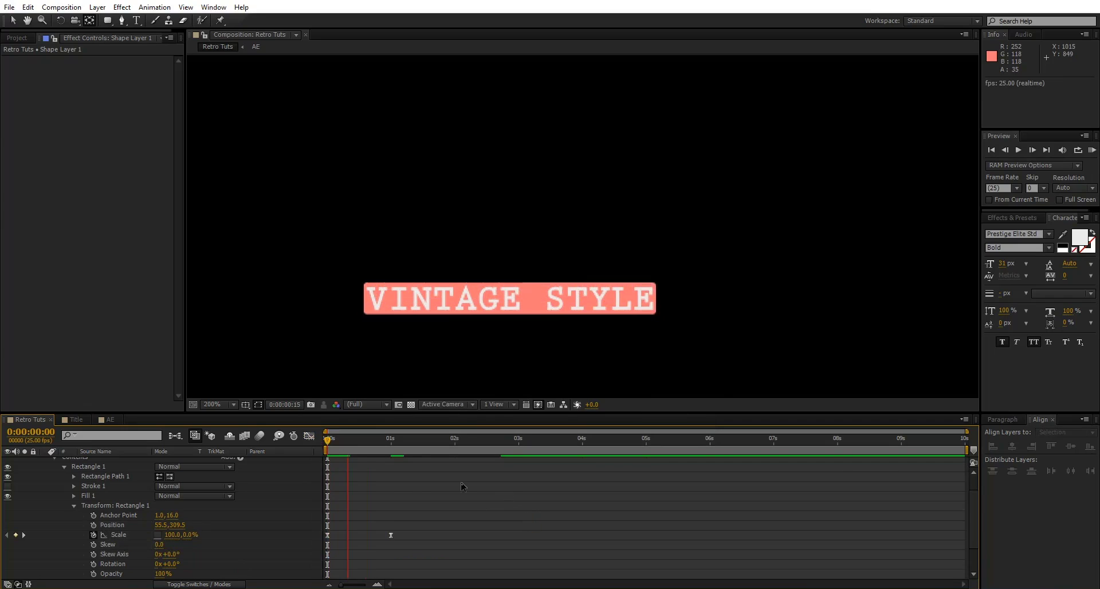
- Keyframe the vintage style text's position from 891, 873.4 at the composition start up to 891, 843.4 at one second
{"action": "scroll", "coordinate": [265, 526], "scroll_direction": "up", "scroll_amount": 1}
{"action": "left_click", "coordinate": [390, 447]}
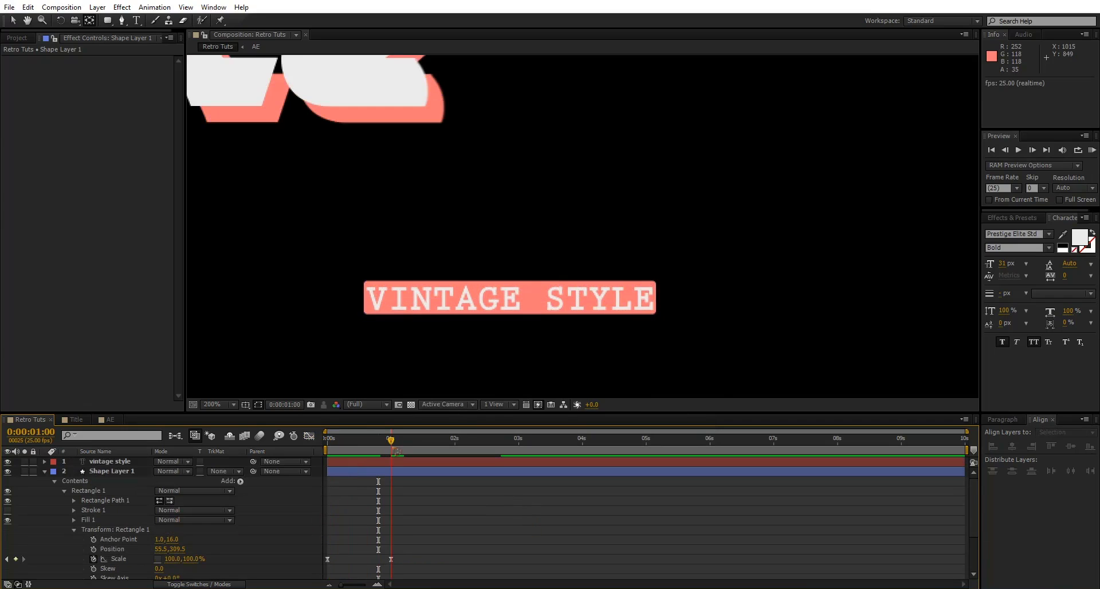
{"action": "left_click", "coordinate": [114, 462]}
{"action": "key", "text": "p"}
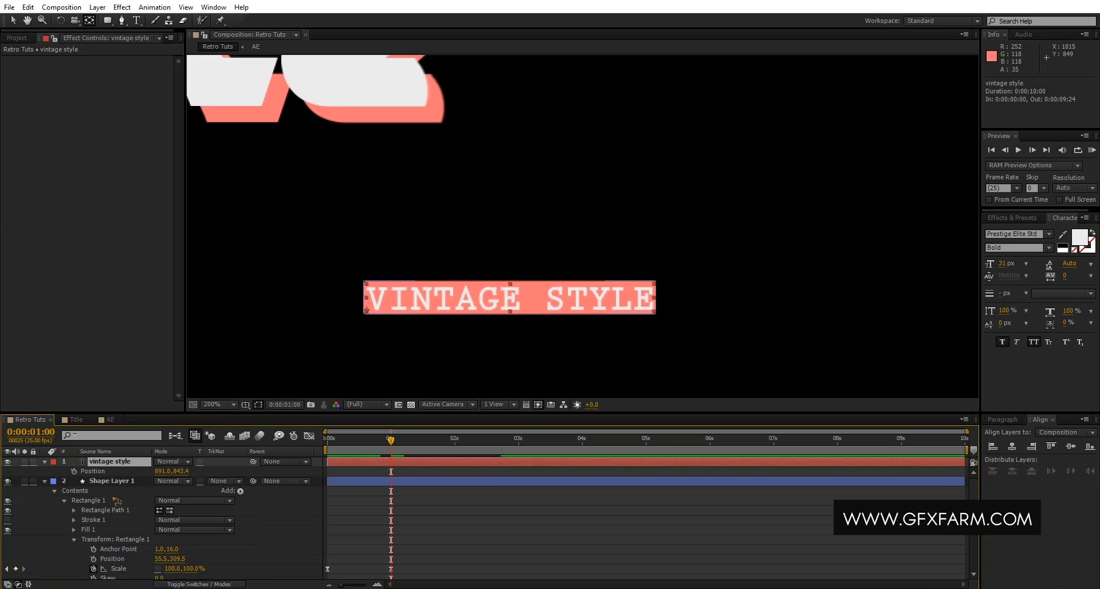
{"action": "left_click", "coordinate": [74, 471]}
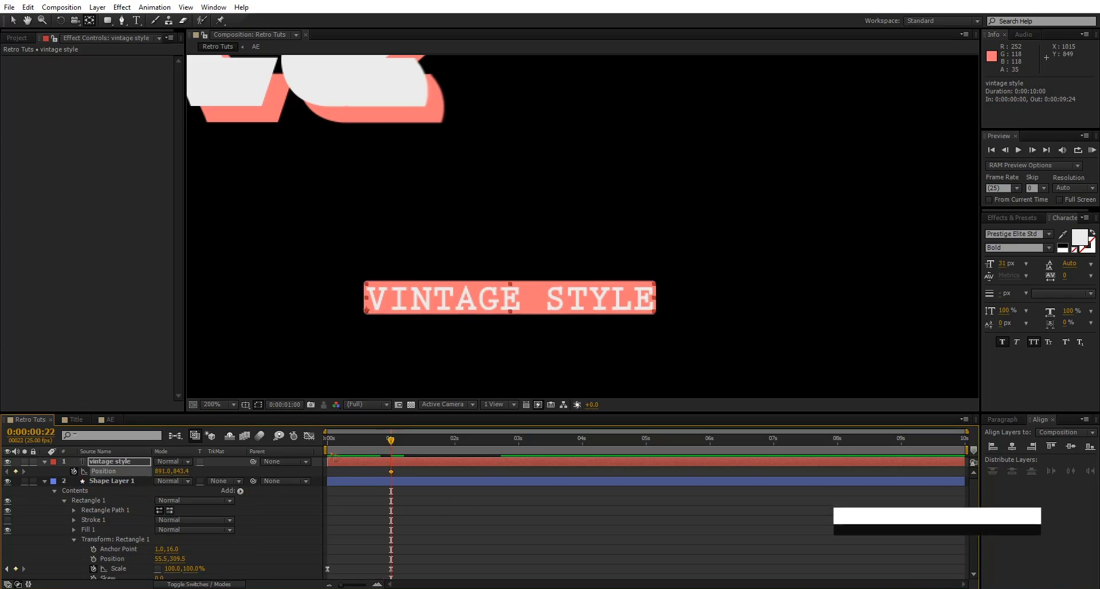
{"action": "key", "text": "Home"}
{"action": "left_click_drag", "start_coordinate": [183, 472], "coordinate": [362, 431]}
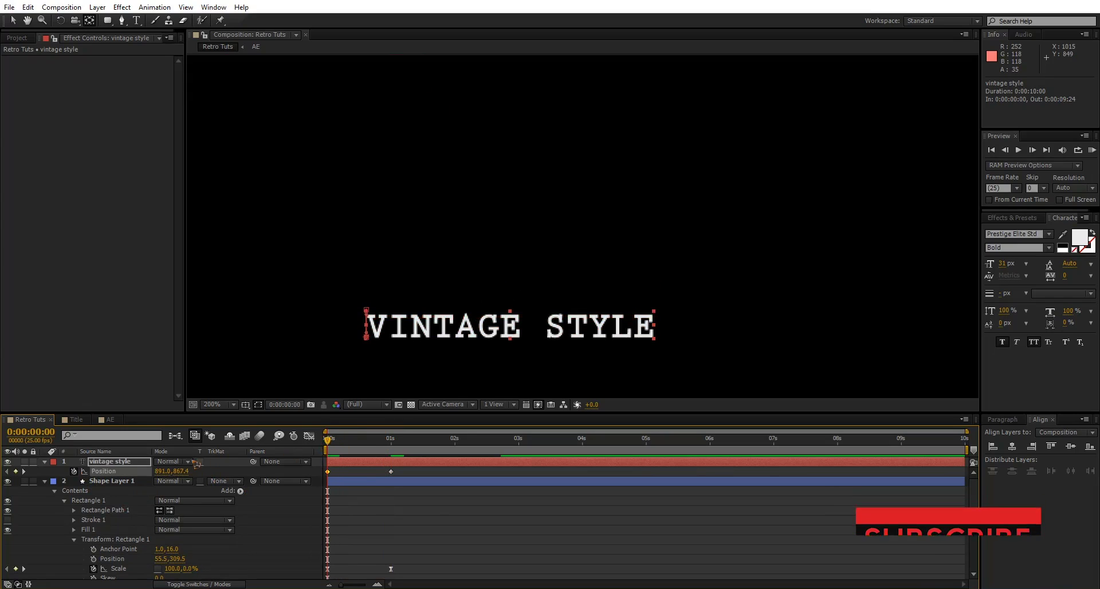
{"action": "left_click_drag", "start_coordinate": [183, 471], "coordinate": [186, 471]}
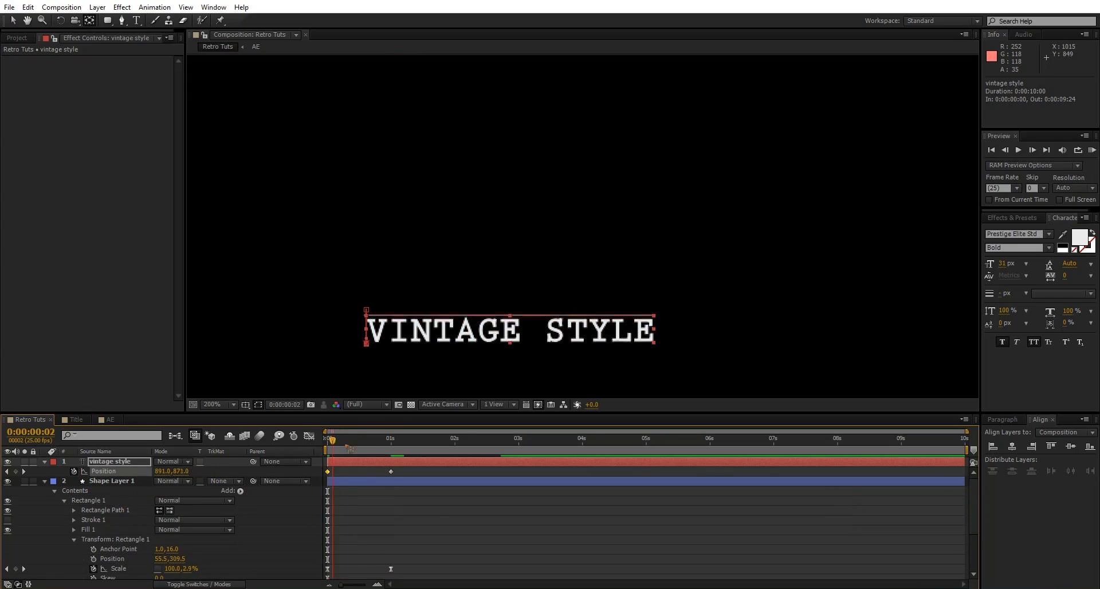
{"action": "left_click_drag", "start_coordinate": [335, 441], "coordinate": [350, 440]}
- Apply Easy Ease to both position keyframes of the vintage style text
{"action": "left_click_drag", "start_coordinate": [411, 471], "coordinate": [257, 487]}
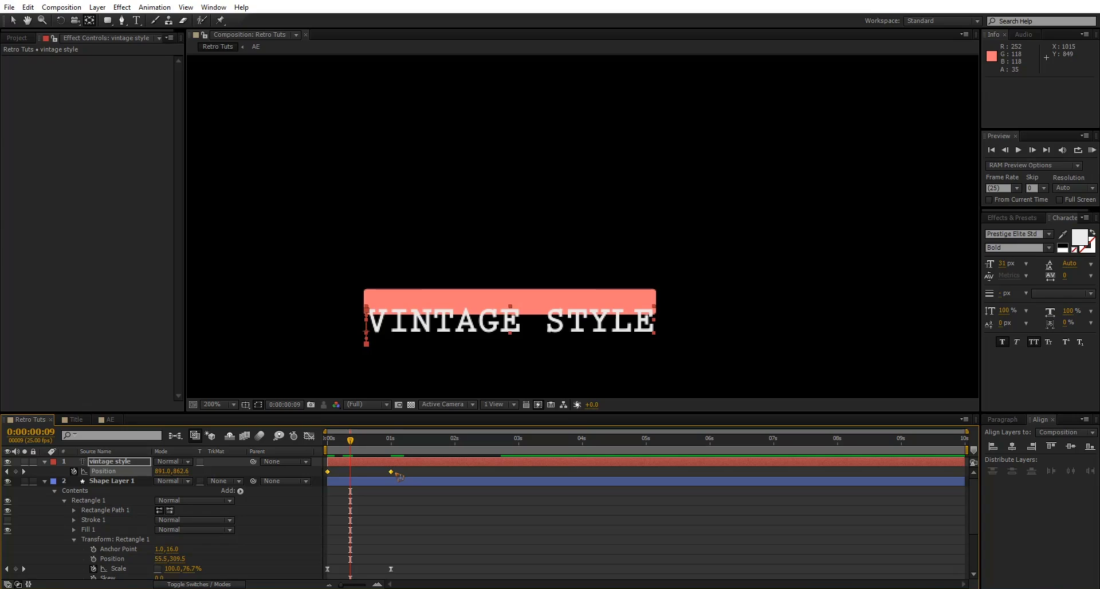
{"action": "right_click", "coordinate": [391, 480]}
{"action": "right_click", "coordinate": [392, 473]}
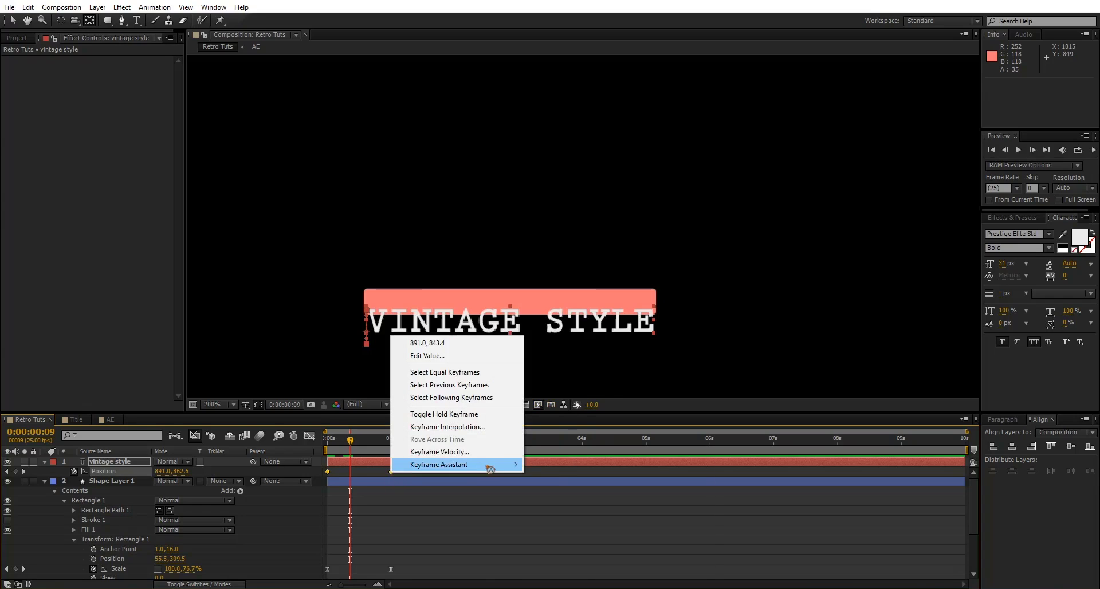
{"action": "mouse_move", "coordinate": [489, 464]}
{"action": "left_click", "coordinate": [550, 490]}
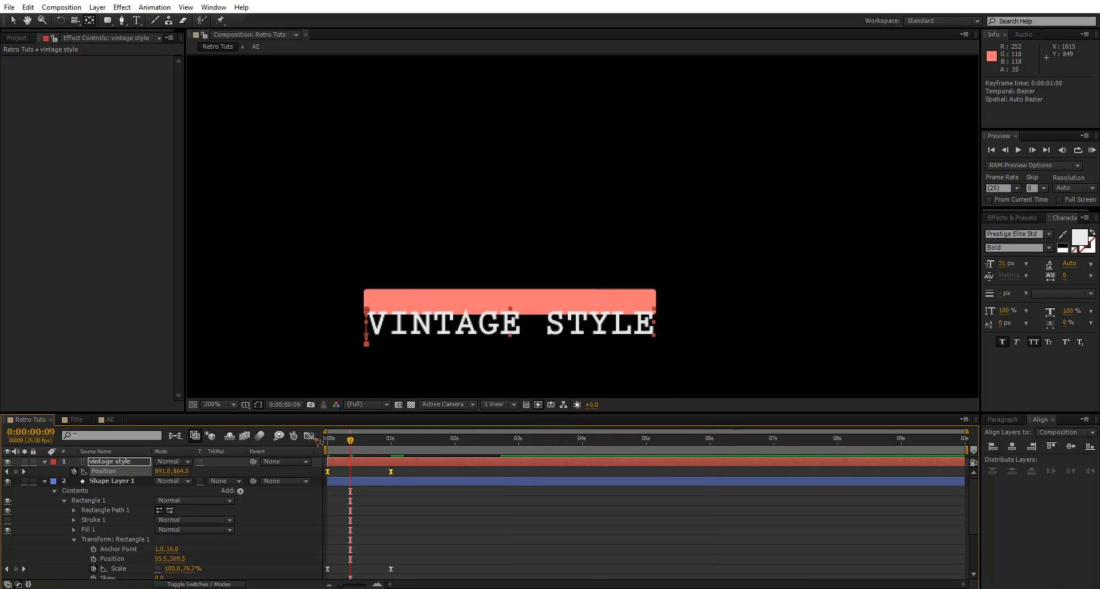
- Reshape the text position's speed curve to peak early and slow down towards one second, and preview the move
{"action": "left_click", "coordinate": [309, 436]}
{"action": "left_click_drag", "start_coordinate": [325, 533], "coordinate": [449, 561]}
{"action": "left_click_drag", "start_coordinate": [370, 551], "coordinate": [360, 553]}
{"action": "left_click_drag", "start_coordinate": [334, 444], "coordinate": [324, 444]}
{"action": "key", "text": "space"}
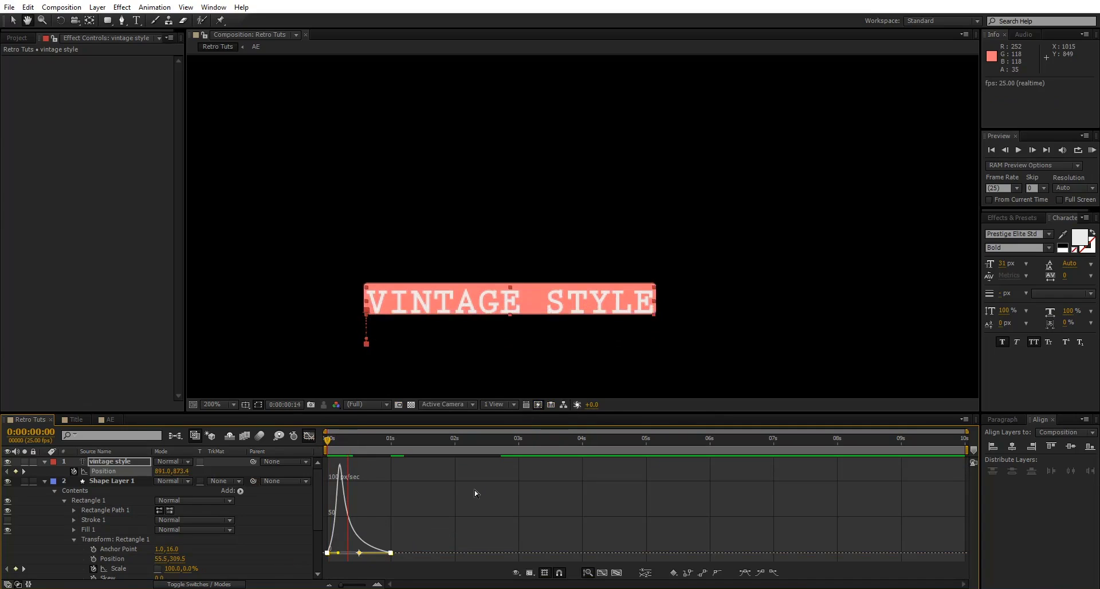
{"action": "key", "text": "space"}
{"action": "left_click", "coordinate": [309, 436]}
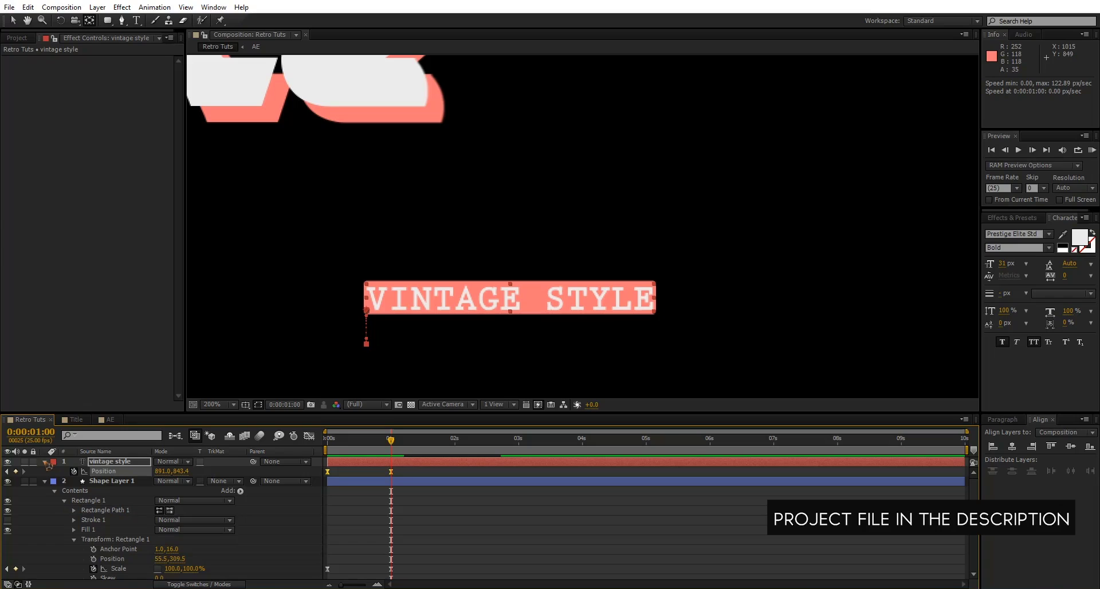
- Duplicate Shape Layer 1, place the copy above the vintage style text as its alpha matte, and preview the reveal
{"action": "left_click", "coordinate": [45, 462]}
{"action": "left_click", "coordinate": [120, 471]}
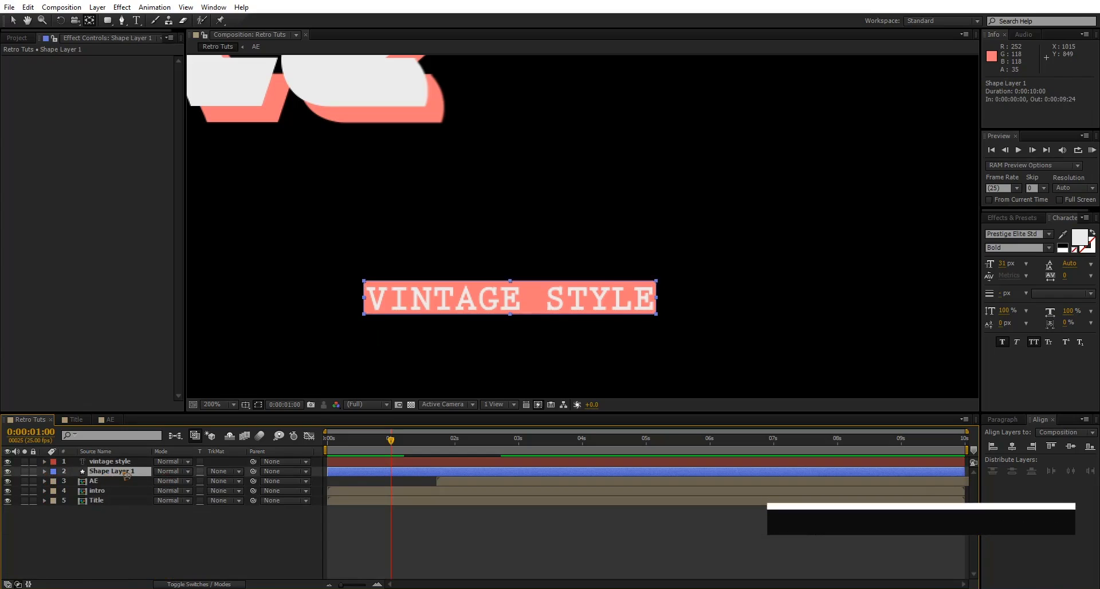
{"action": "key", "text": "ctrl+d"}
{"action": "left_click_drag", "start_coordinate": [129, 462], "coordinate": [151, 477]}
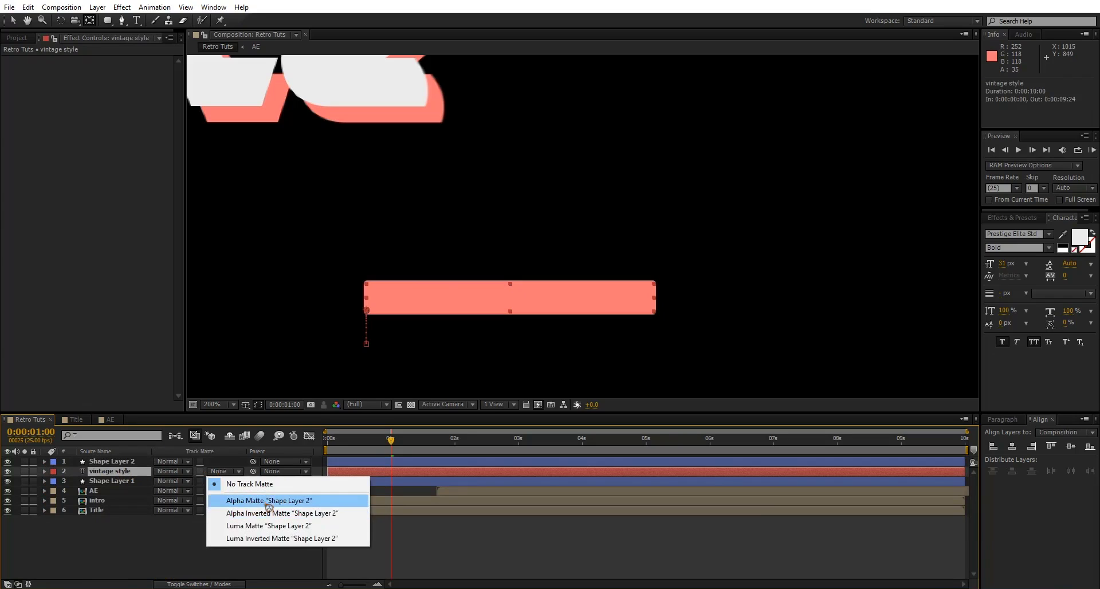
{"action": "left_click", "coordinate": [286, 501]}
{"action": "key", "text": "Home"}
{"action": "key", "text": "space"}
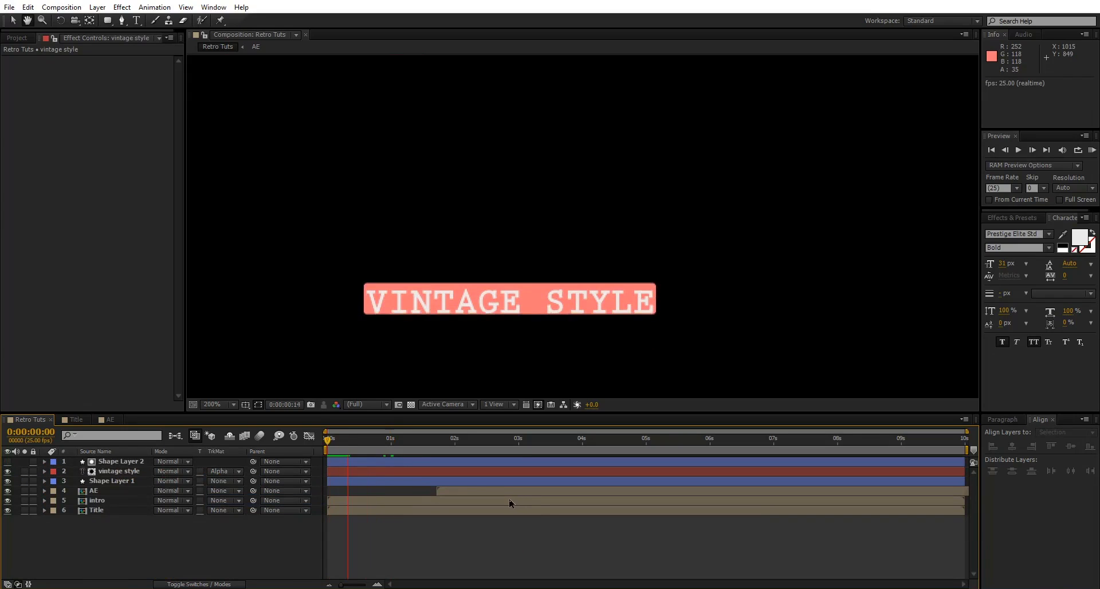
- Pre-compose both shape layers and the vintage style text into a composition named Vintage
{"action": "left_click", "coordinate": [123, 480]}
{"action": "left_click", "coordinate": [133, 462], "text": "shift"}
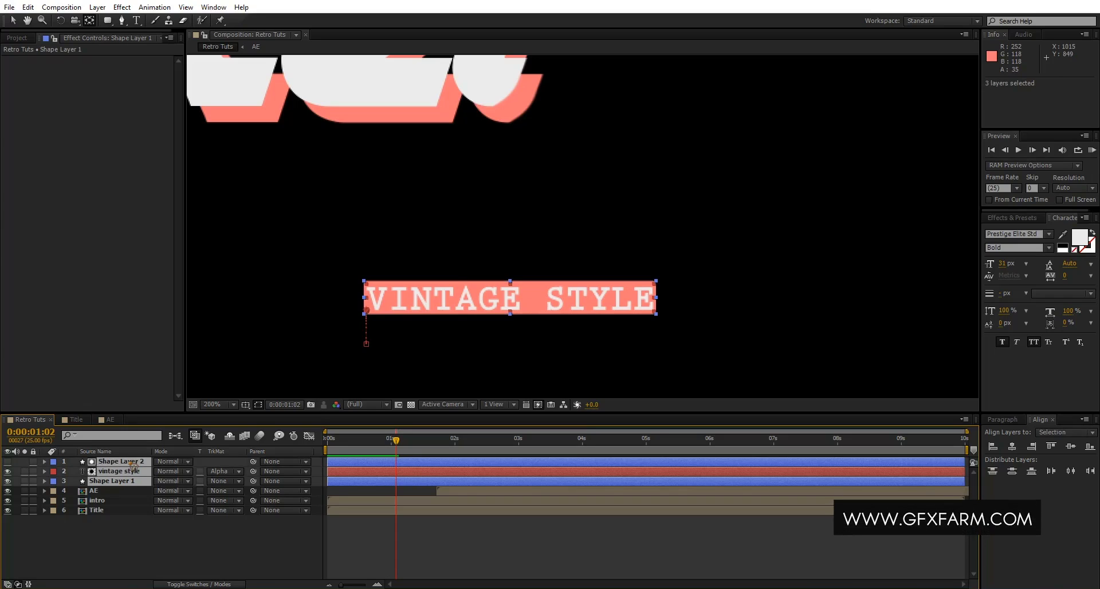
{"action": "key", "text": "ctrl+shift+c"}
{"action": "type", "text": "Vintage"}
{"action": "key", "text": "Return"}
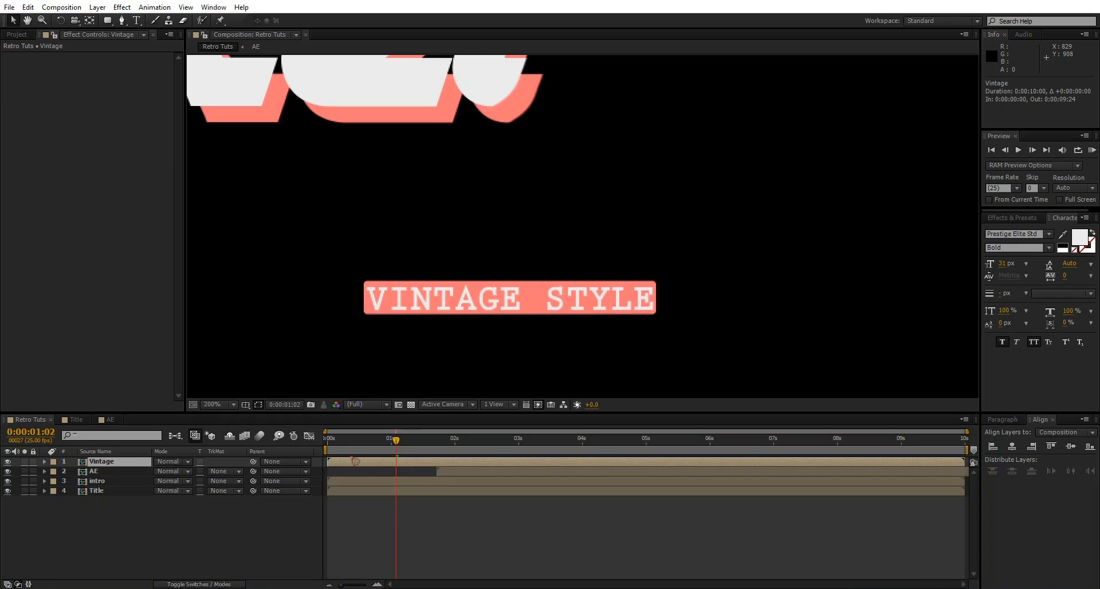
- Shift the Vintage layer to start at 0:00:02:03 and preview the whole title animation
{"action": "left_click_drag", "start_coordinate": [355, 461], "coordinate": [482, 457]}
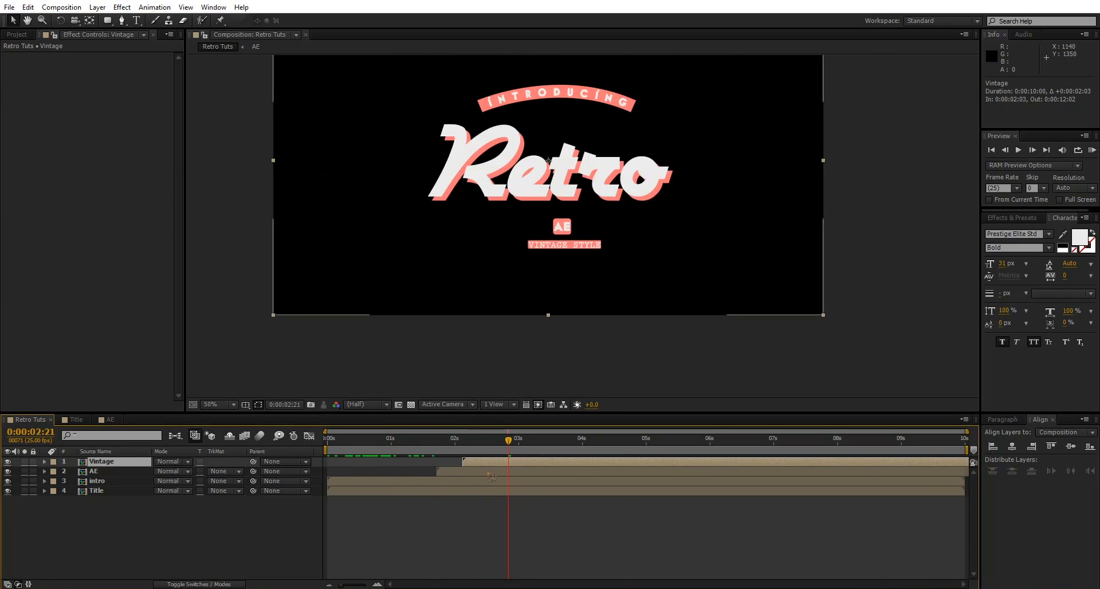
{"action": "key", "text": "Home"}
{"action": "key", "text": "space"}
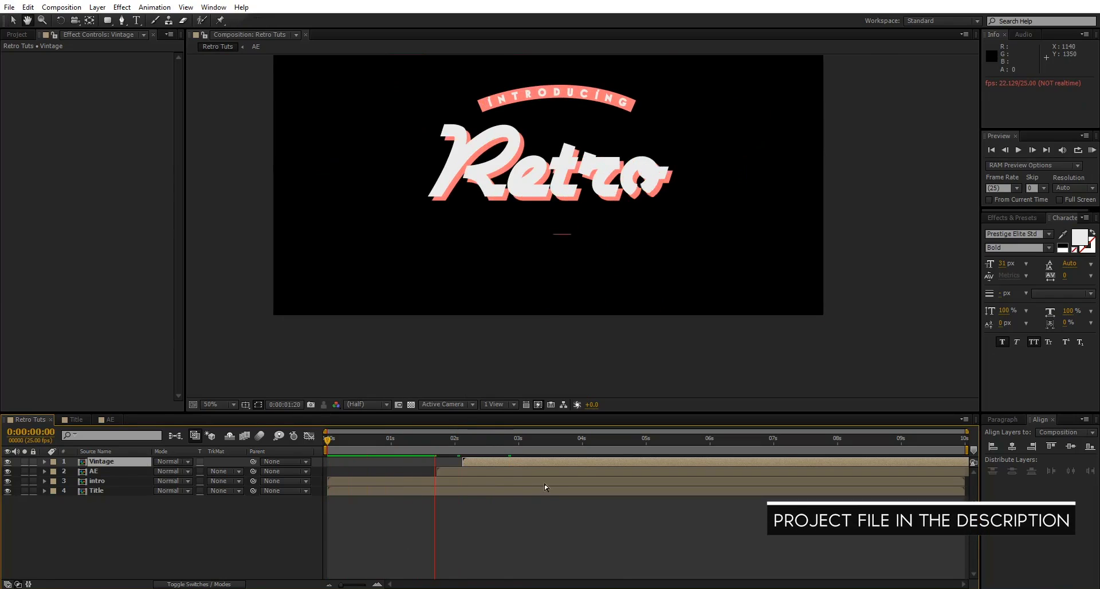
{"action": "left_click", "coordinate": [666, 524]}
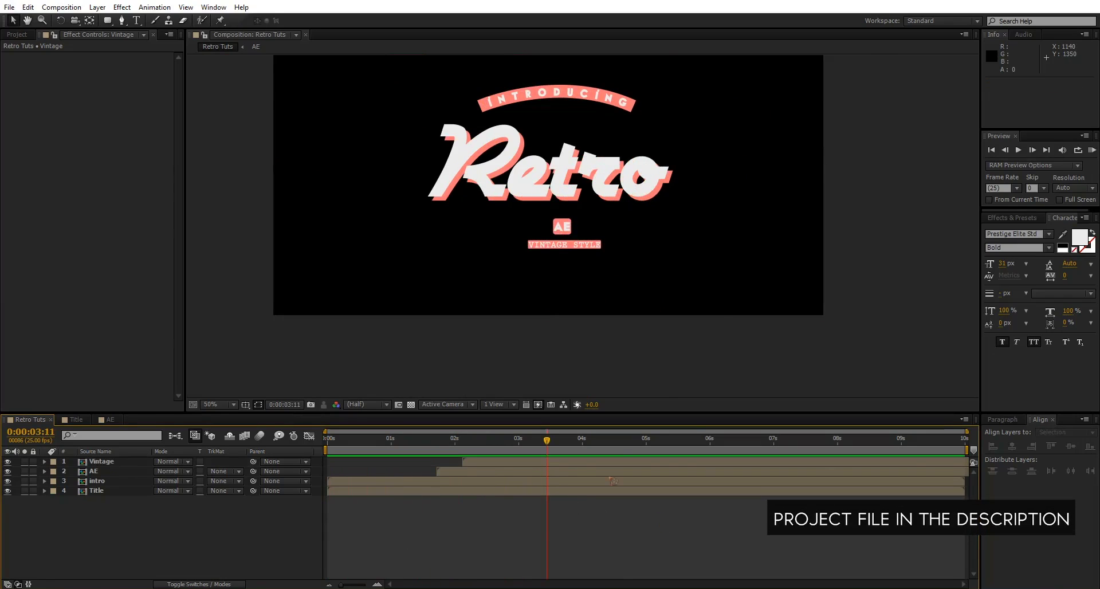
- Add the text "gfxfarm" to the left of the AE badge
{"action": "key", "text": "ctrl+t"}
{"action": "left_click", "coordinate": [472, 246]}
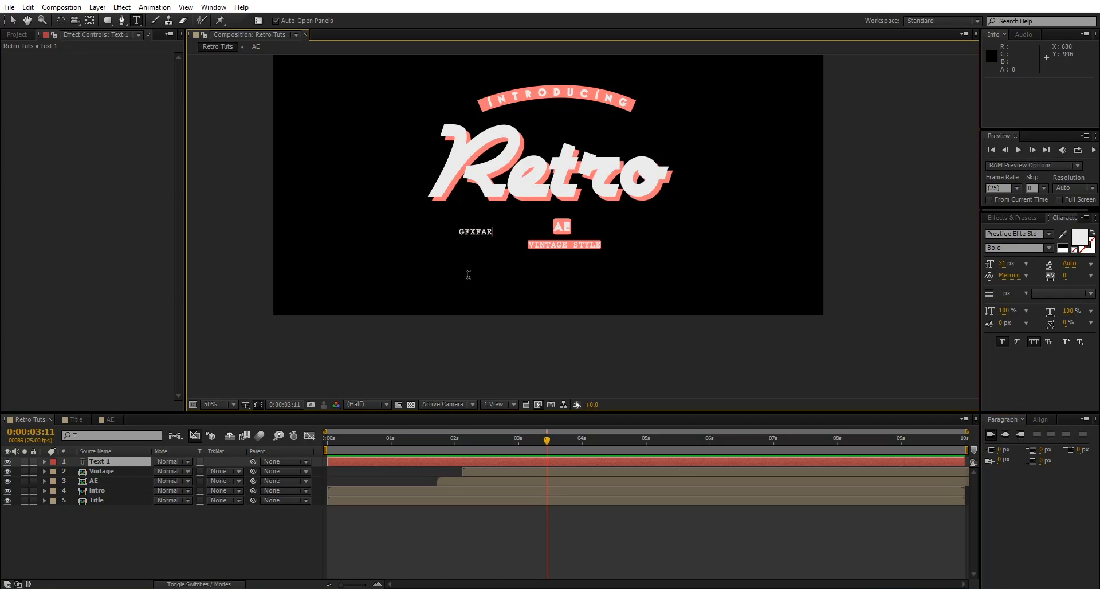
{"action": "left_click", "coordinate": [13, 22]}
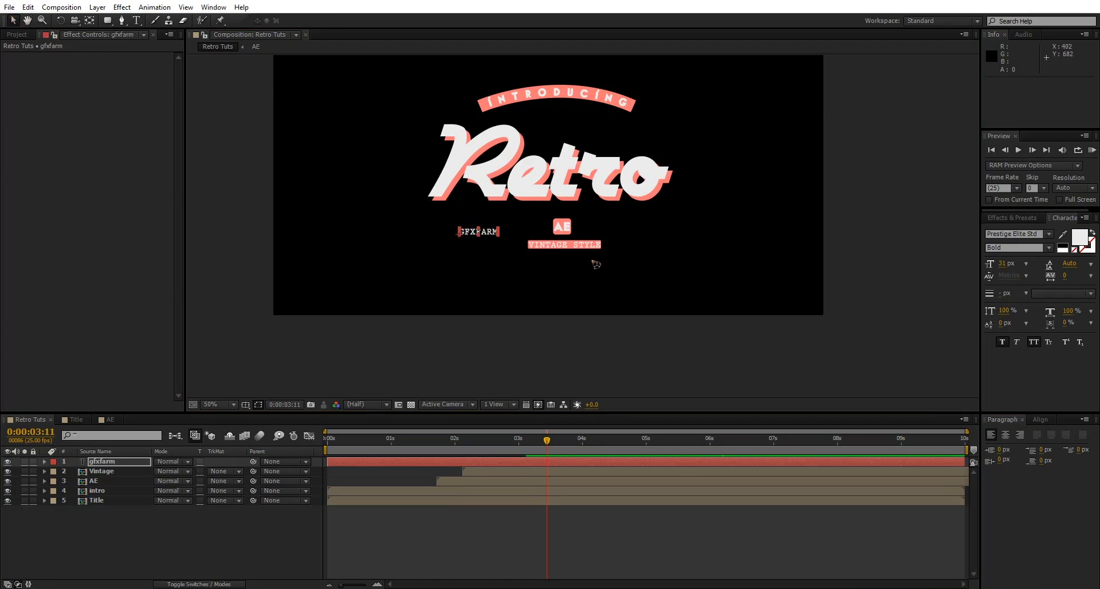
- Move the gfxfarm text to 654, 786 beside the AE badge and widen its tracking to 570
{"action": "scroll", "coordinate": [884, 283], "scroll_direction": "up", "scroll_amount": 1}
{"action": "left_click_drag", "start_coordinate": [1070, 287], "coordinate": [1098, 288]}
{"action": "left_click_drag", "start_coordinate": [437, 244], "coordinate": [441, 237]}
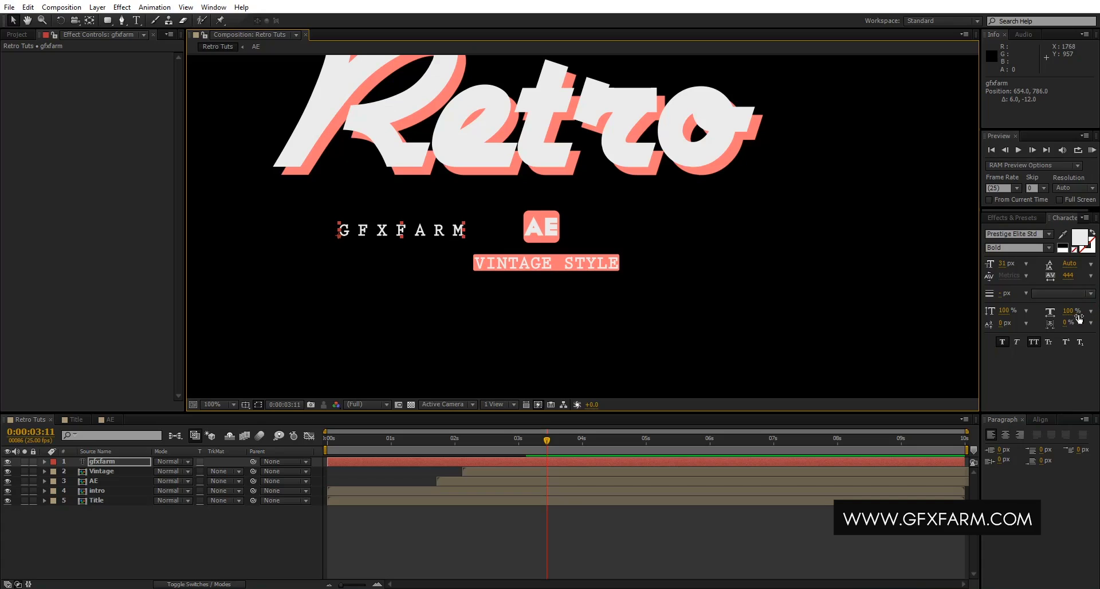
{"action": "left_click_drag", "start_coordinate": [1068, 275], "coordinate": [1094, 275]}
- Centre the AE layer horizontally in the composition and move the Vintage layer to 906, 540 so its bar sits beneath the badge
{"action": "left_click", "coordinate": [513, 227]}
{"action": "left_click", "coordinate": [120, 471]}
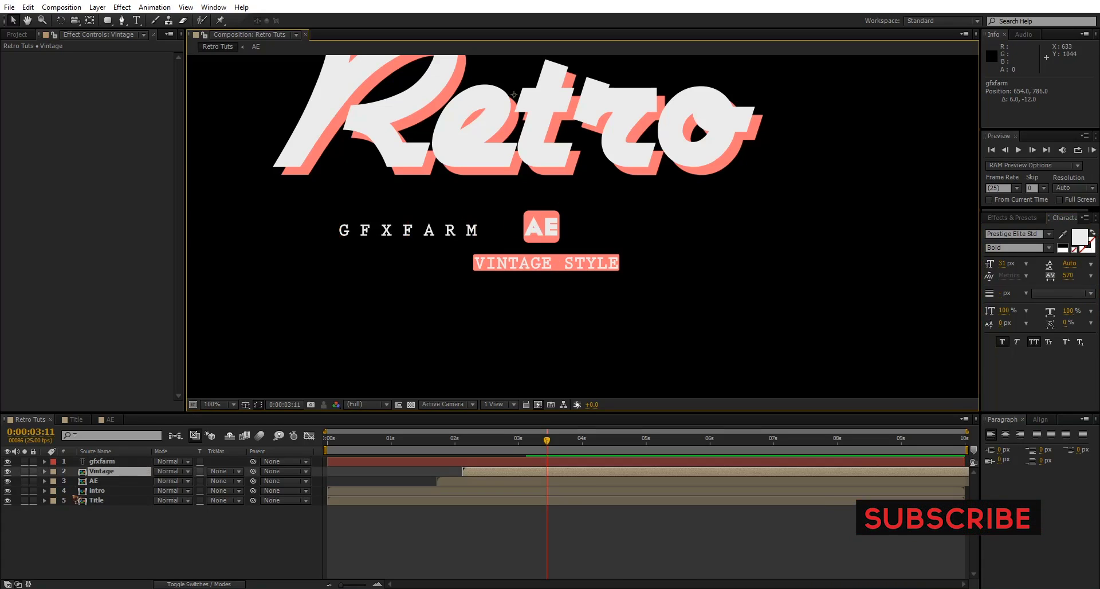
{"action": "left_click", "coordinate": [104, 482]}
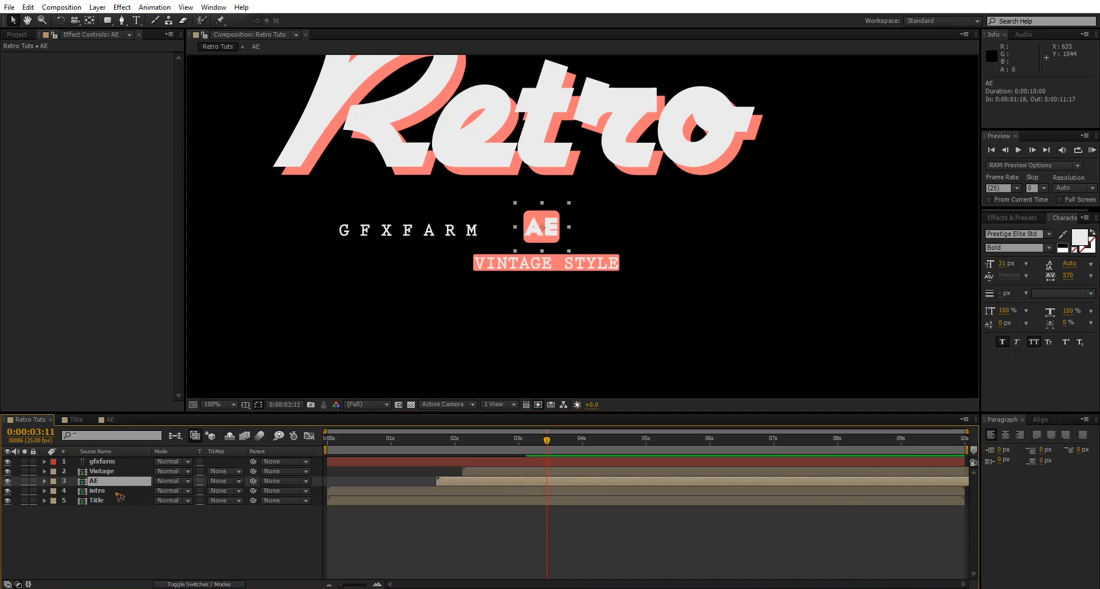
{"action": "left_click", "coordinate": [1040, 420]}
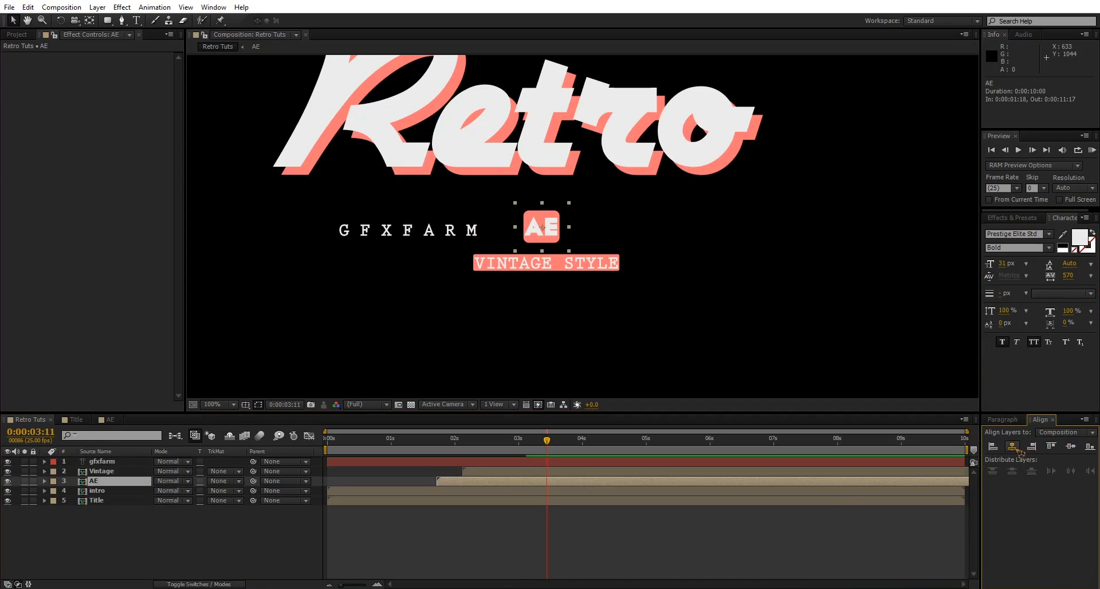
{"action": "left_click", "coordinate": [1018, 450]}
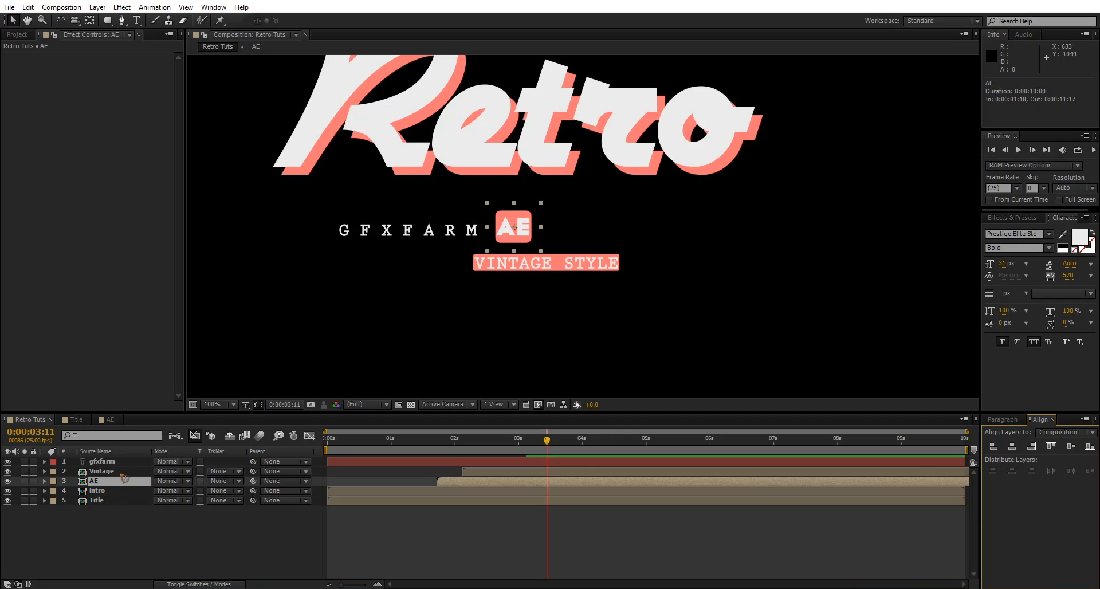
{"action": "left_click", "coordinate": [122, 472]}
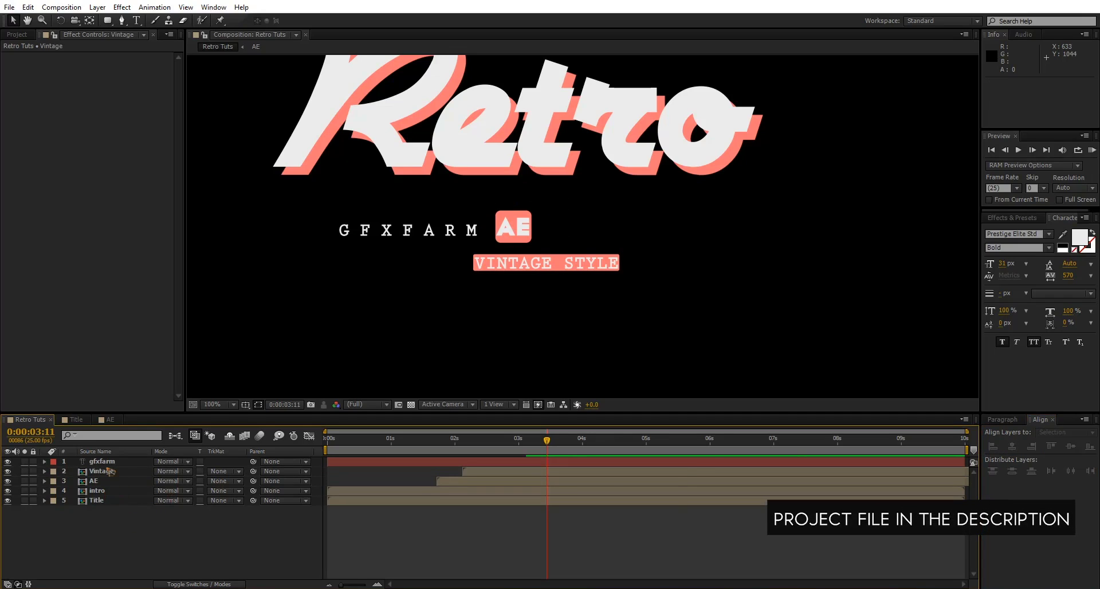
{"action": "scroll", "coordinate": [640, 231], "scroll_direction": "down", "scroll_amount": 2}
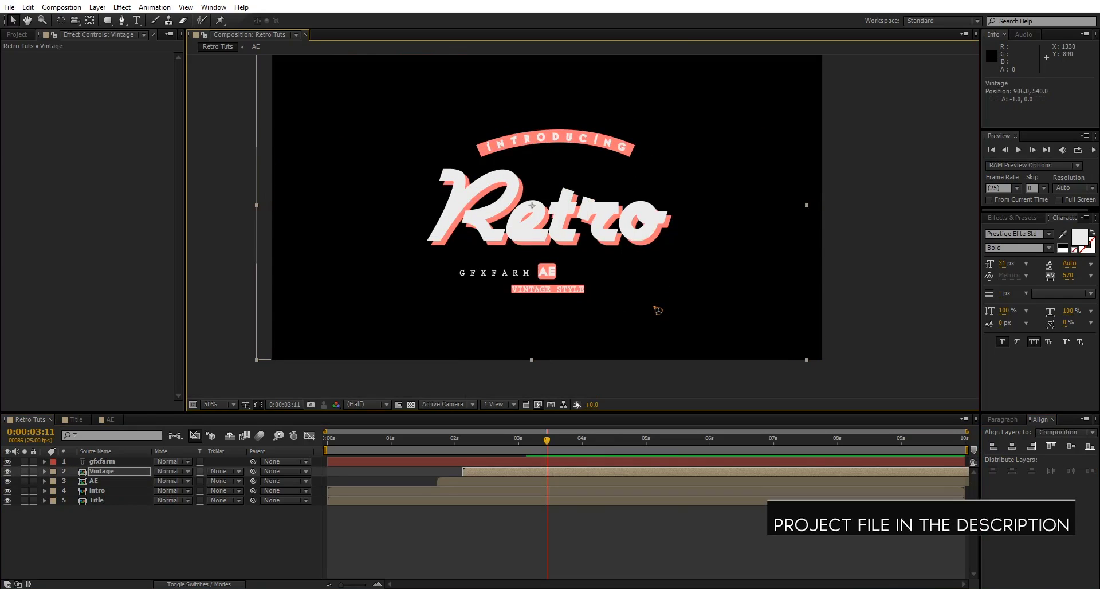
- Nudge the gfxfarm text to 656, 782 beside the AE badge and duplicate its layer
{"action": "left_click", "coordinate": [114, 463]}
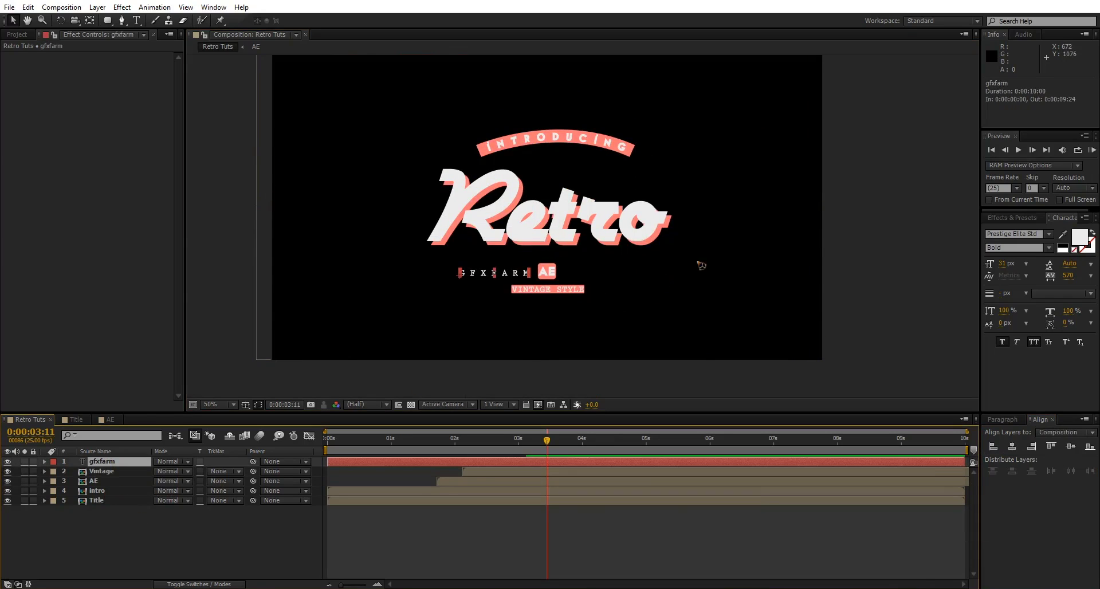
{"action": "key", "text": "period"}
{"action": "left_click_drag", "start_coordinate": [435, 326], "coordinate": [436, 323]}
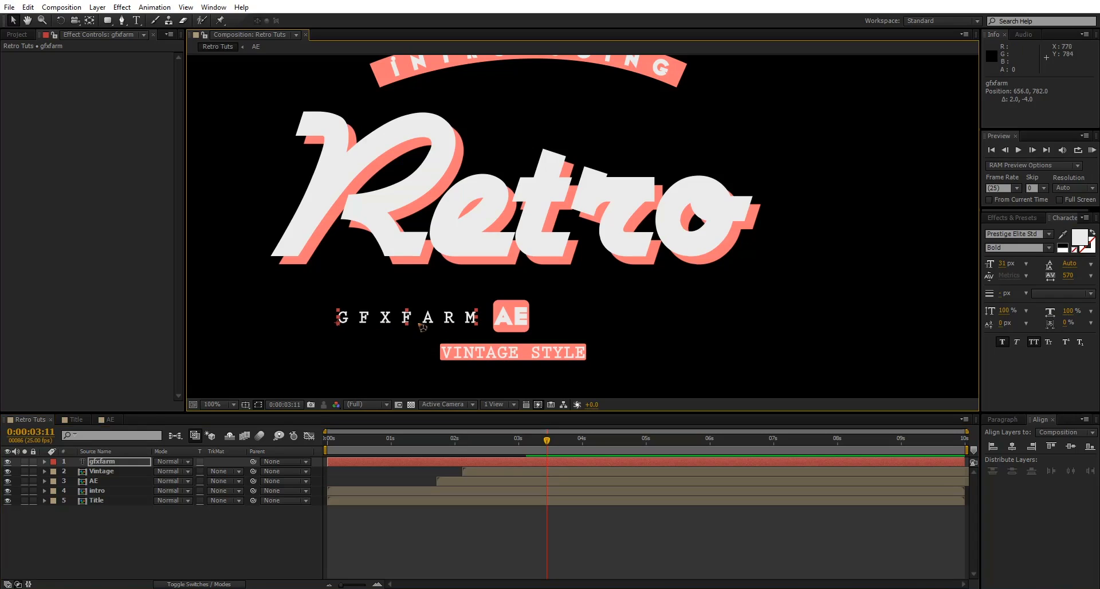
{"action": "key", "text": "ctrl+d"}
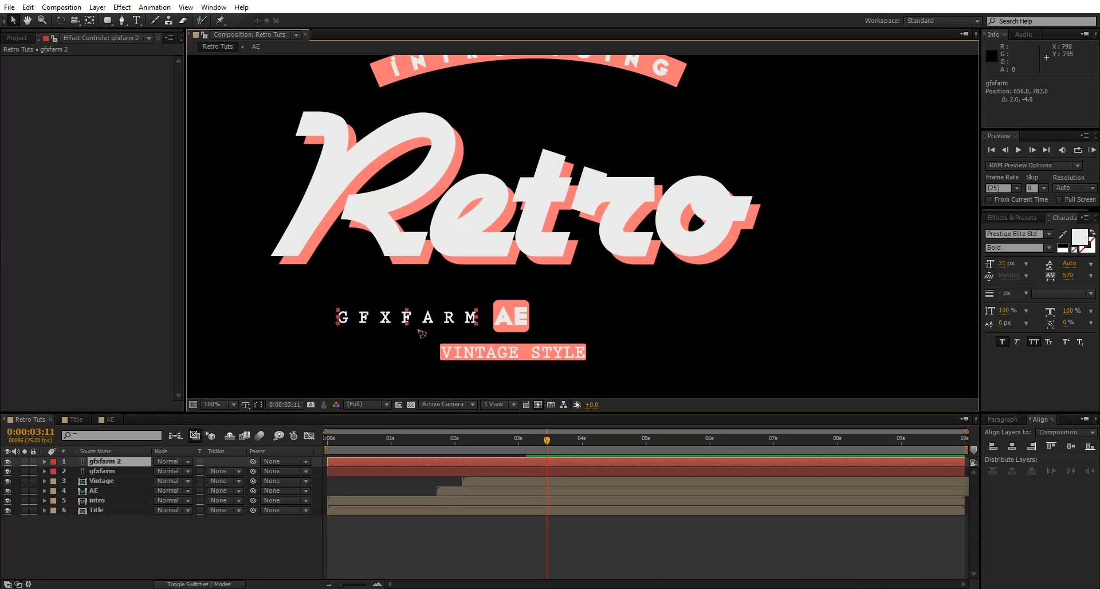
- Move the duplicated text to 1010, 782 on the other side of the AE badge and change its wording to "tutorial"
{"action": "left_click_drag", "start_coordinate": [388, 322], "coordinate": [588, 321]}
{"action": "double_click", "coordinate": [588, 321]}
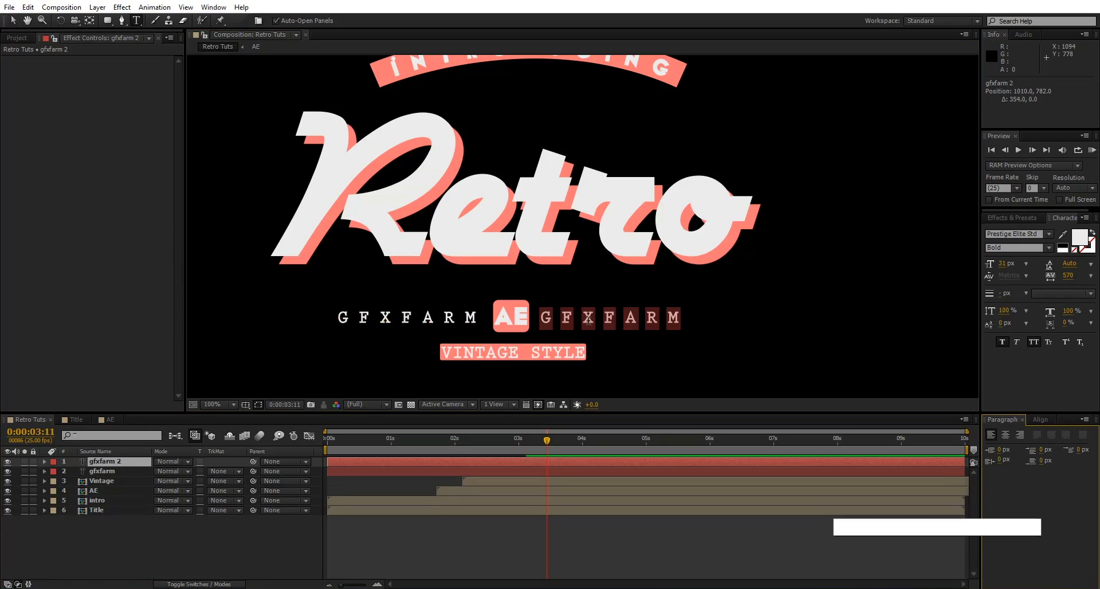
{"action": "type", "text": "tu"}
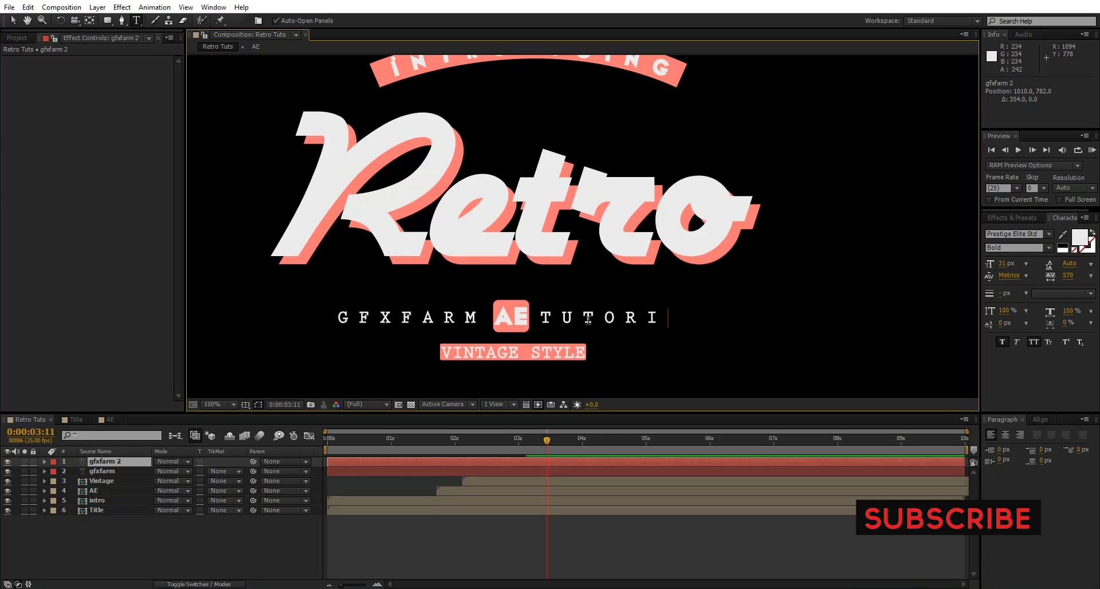
{"action": "type", "text": "torial"}
{"action": "left_click", "coordinate": [12, 20]}
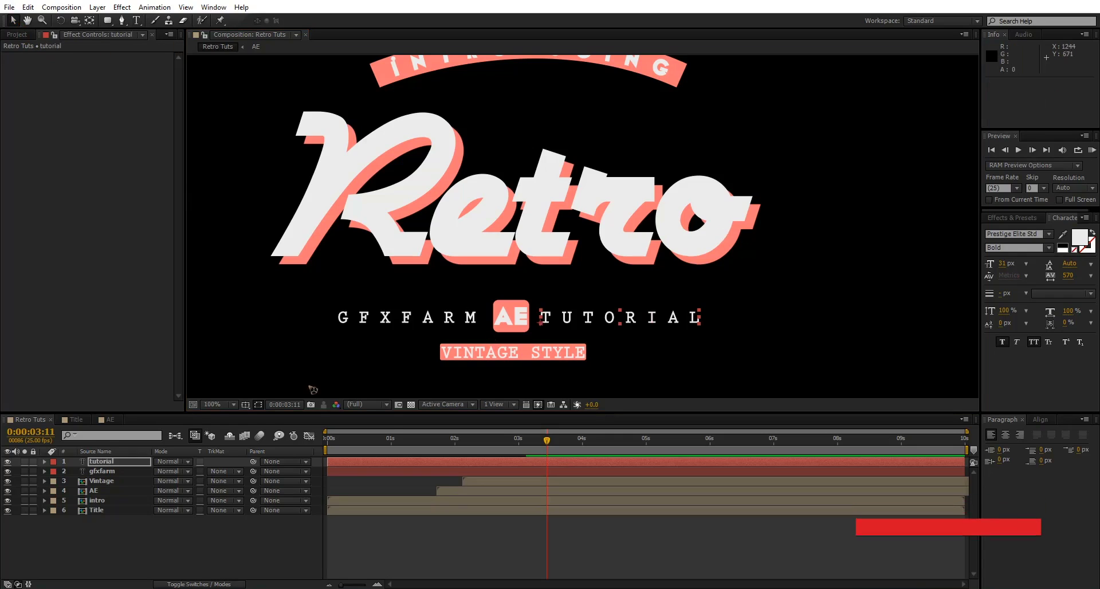
- Shift the tutorial and gfxfarm layers together in time so both start at 0:00:01:10
{"action": "left_click", "coordinate": [376, 475]}
{"action": "left_click", "coordinate": [375, 462], "text": "shift"}
{"action": "left_click_drag", "start_coordinate": [375, 471], "coordinate": [434, 471]}
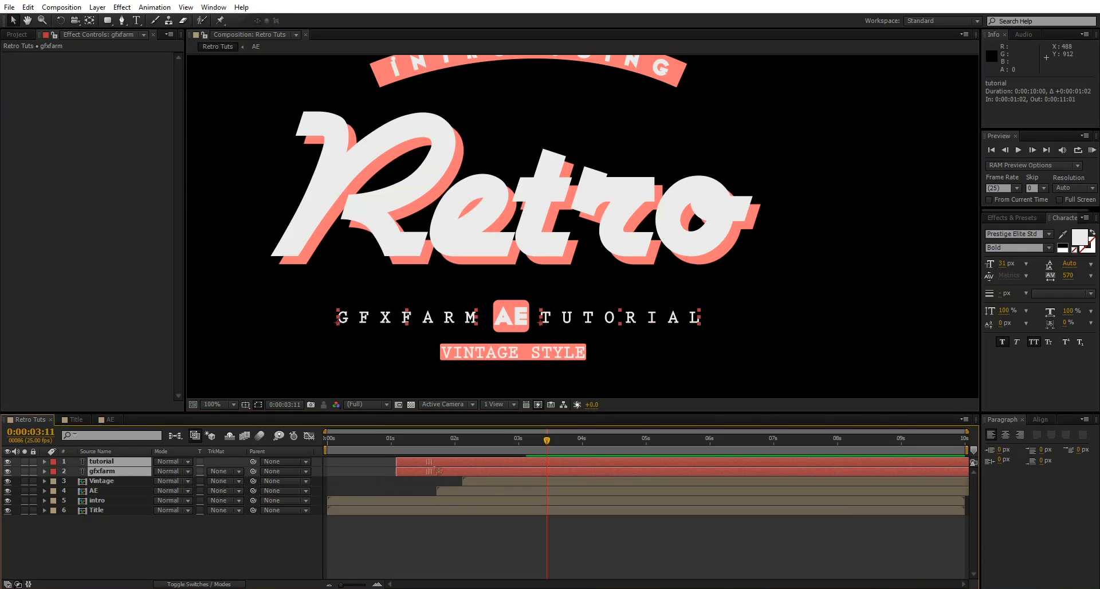
{"action": "key", "text": "KP_0"}
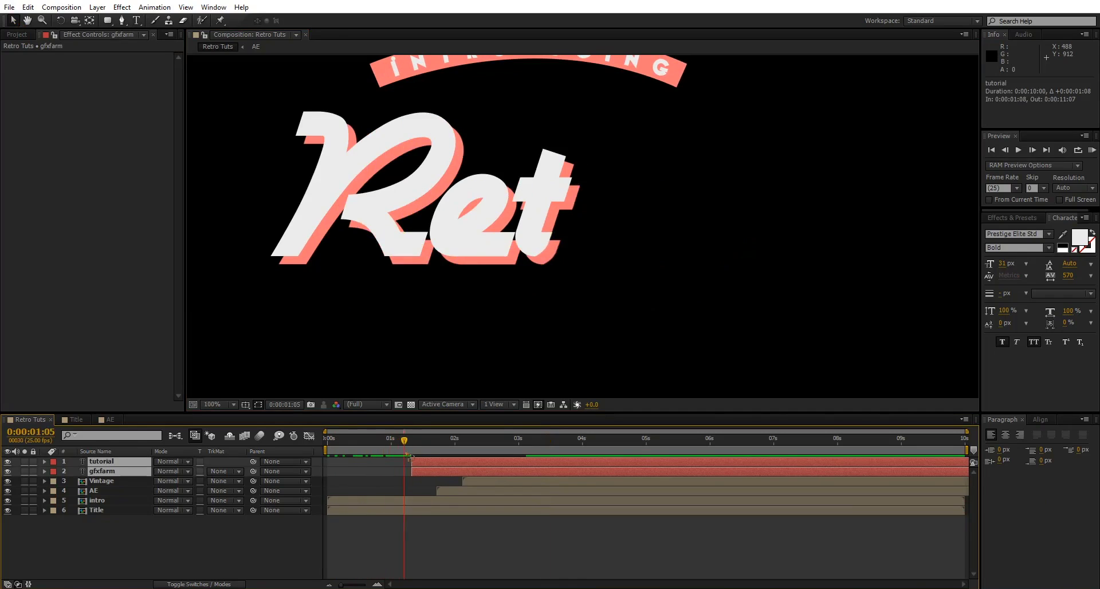
{"action": "mouse_move", "coordinate": [441, 457]}
{"action": "left_mouse_down"}
{"action": "mouse_move", "coordinate": [452, 460]}
{"action": "mouse_move", "coordinate": [440, 464]}
{"action": "left_mouse_up"}
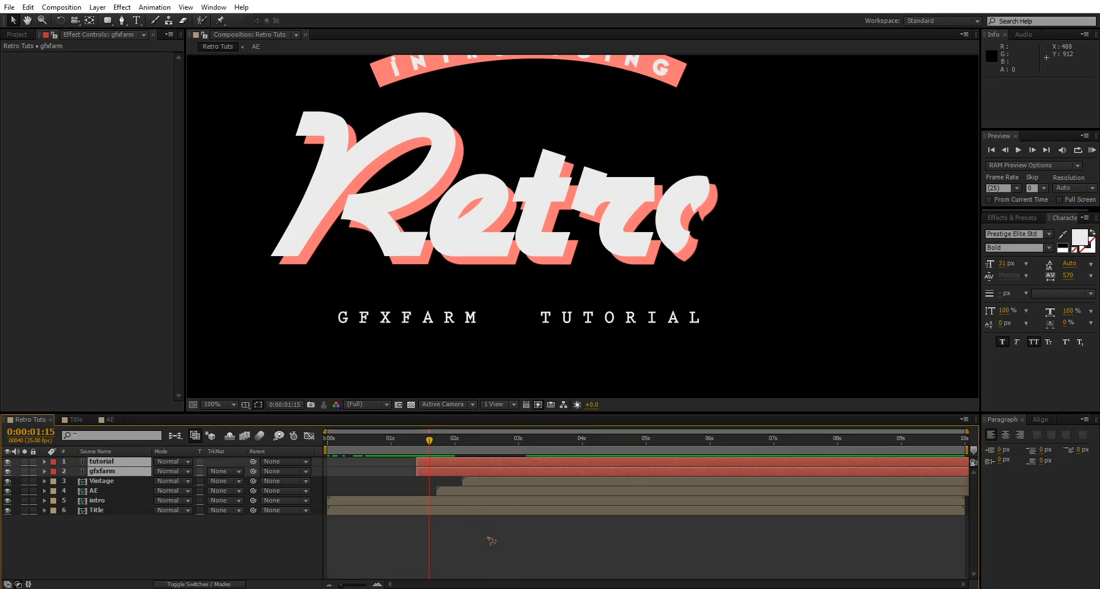
{"action": "left_click", "coordinate": [477, 554]}
- Apply the "Gfxfarm Bounce from left Scale" animation preset to the gfxfarm layer at 0:00:01:10
{"action": "left_click", "coordinate": [445, 476]}
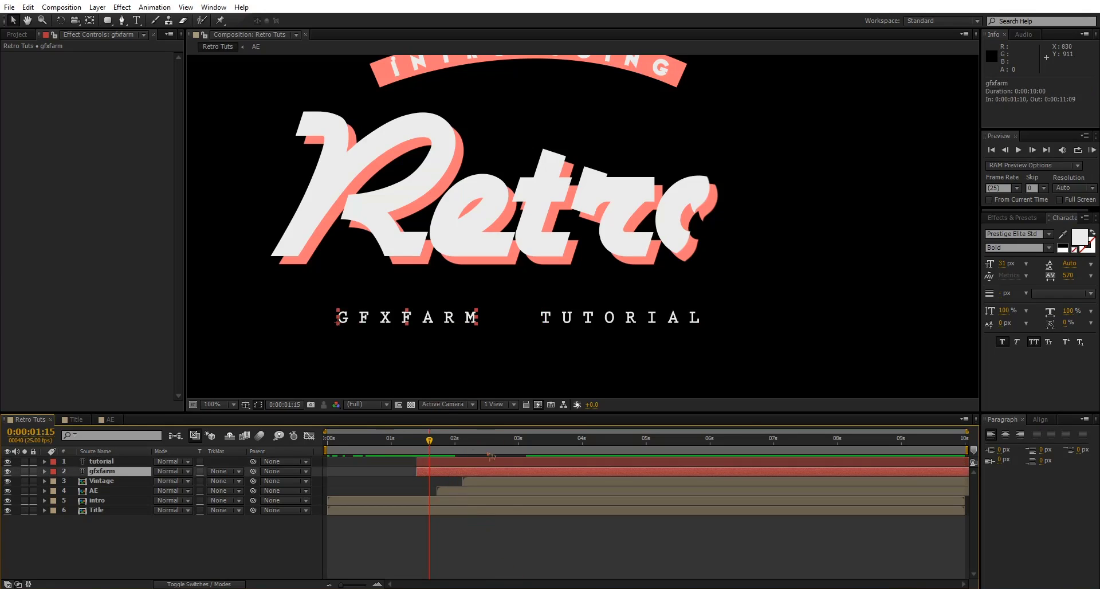
{"action": "left_click", "coordinate": [539, 550]}
{"action": "left_click", "coordinate": [448, 476]}
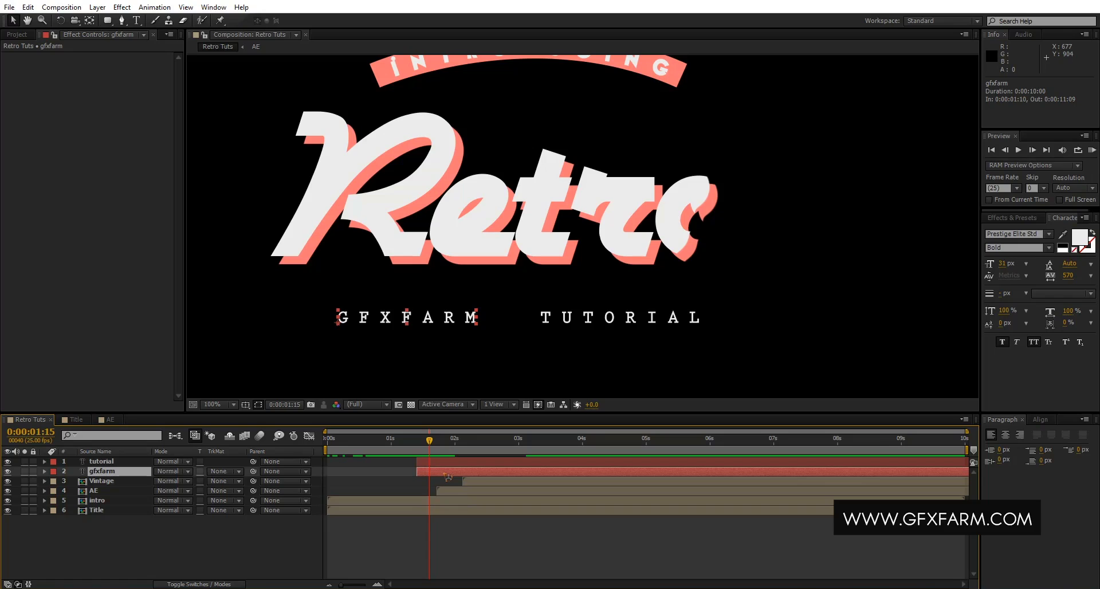
{"action": "key", "text": "Page_Up"}
{"action": "key", "text": "Page_Up"}
{"action": "key", "text": "Page_Up"}
{"action": "key", "text": "Page_Up"}
{"action": "key", "text": "Page_Up"}
{"action": "left_click", "coordinate": [154, 7]}
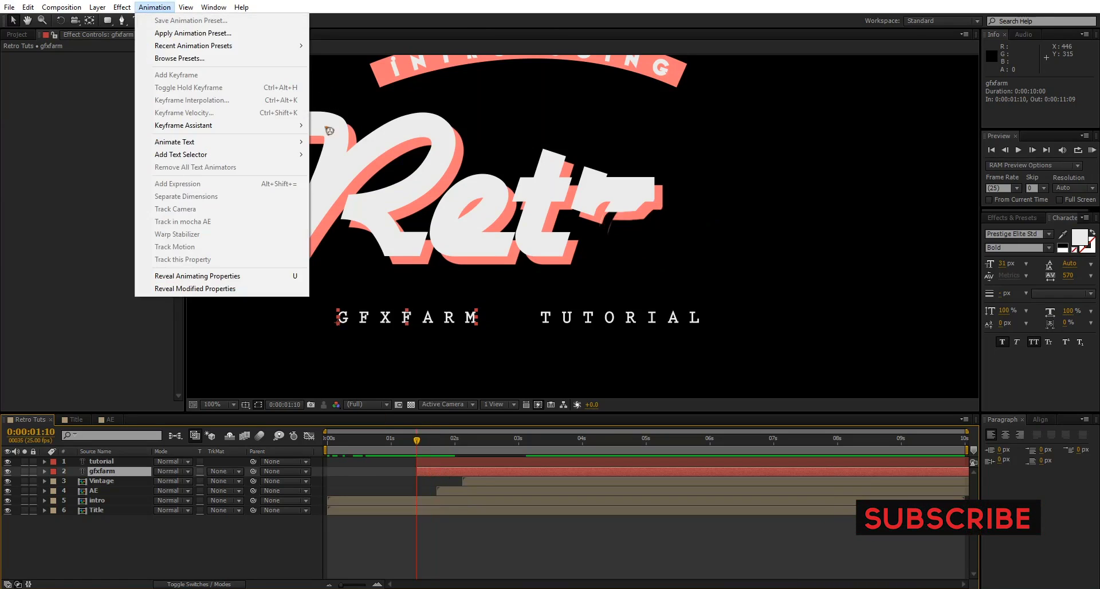
{"action": "left_click", "coordinate": [238, 38]}
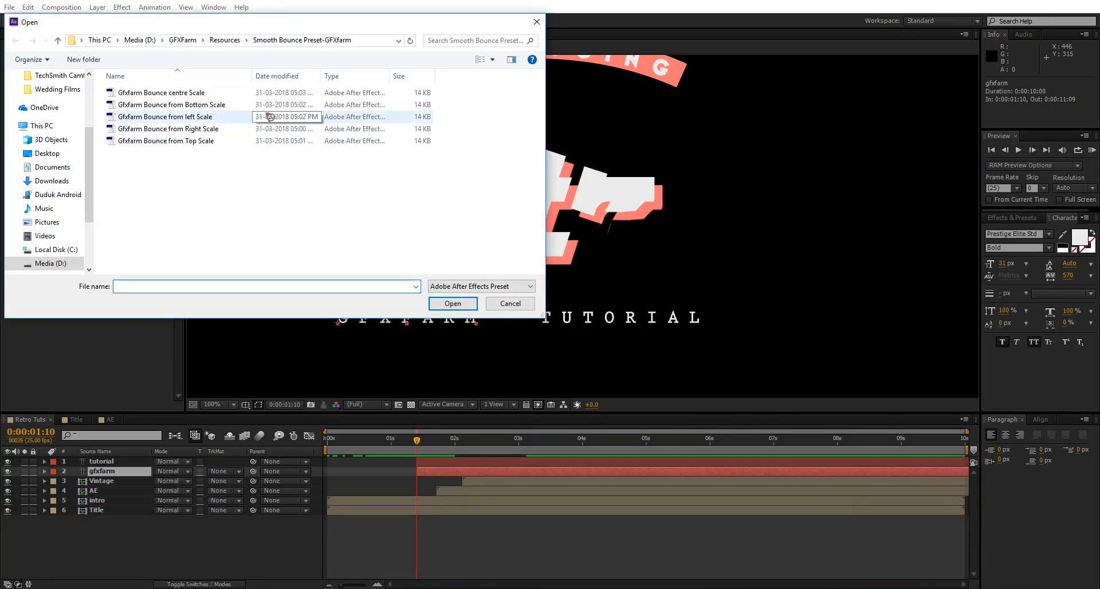
{"action": "double_click", "coordinate": [241, 117]}
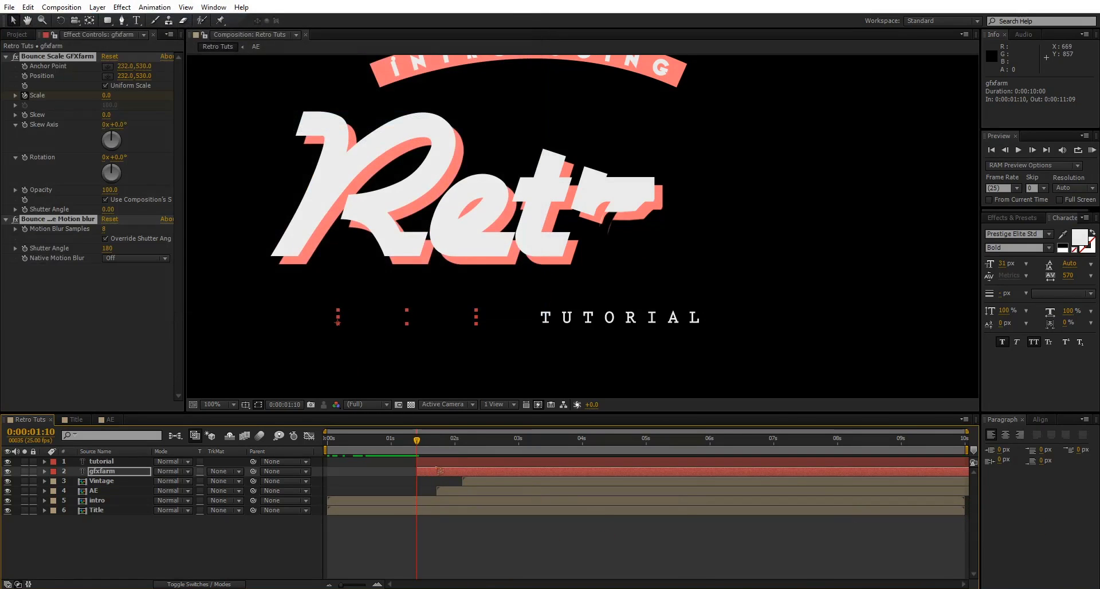
- Apply the "Gfxfarm Bounce from Right Scale" animation preset to the tutorial layer at 0:00:01:10
{"action": "left_click", "coordinate": [441, 462]}
{"action": "left_click", "coordinate": [154, 7]}
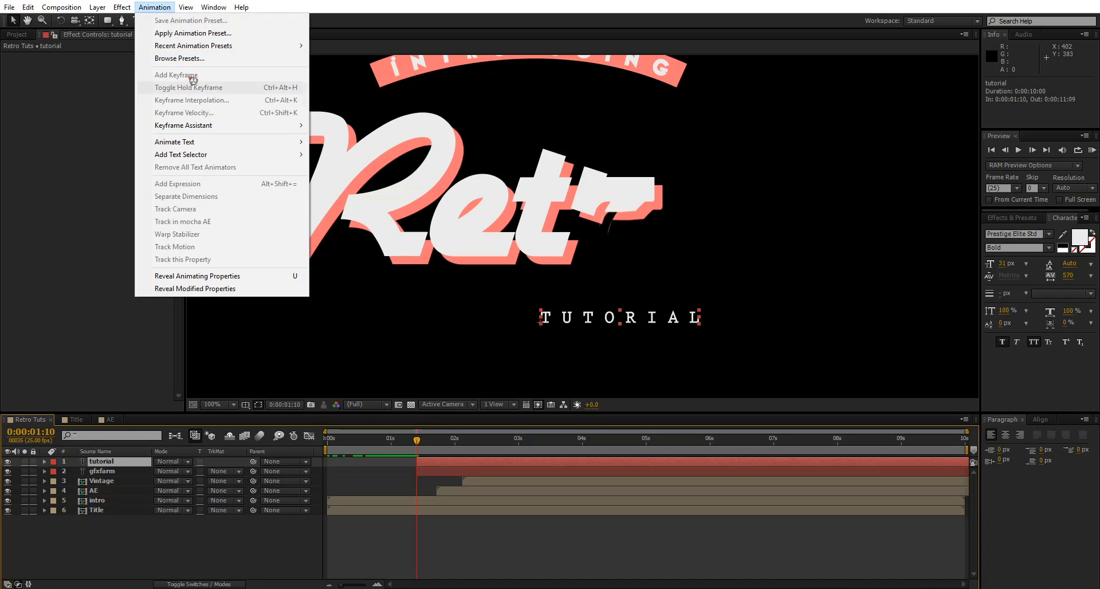
{"action": "left_click", "coordinate": [237, 36]}
{"action": "double_click", "coordinate": [203, 129]}
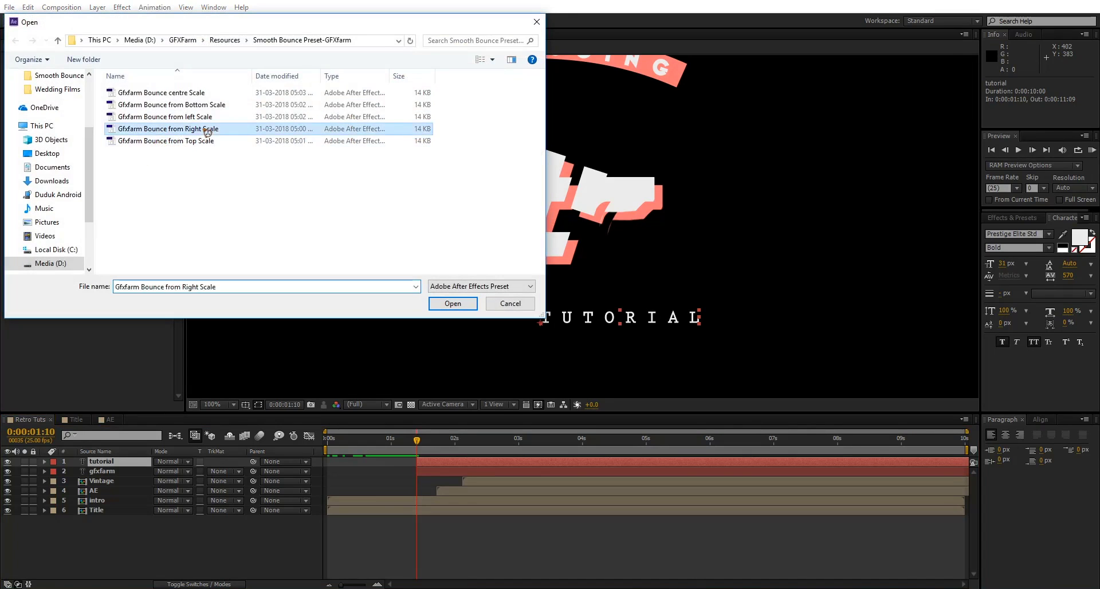
- Place the gfxfarm layer's bounce anchor point at 655, 782 and its bounce position at the same lower-left end of the text
{"action": "left_click_drag", "start_coordinate": [420, 444], "coordinate": [465, 454]}
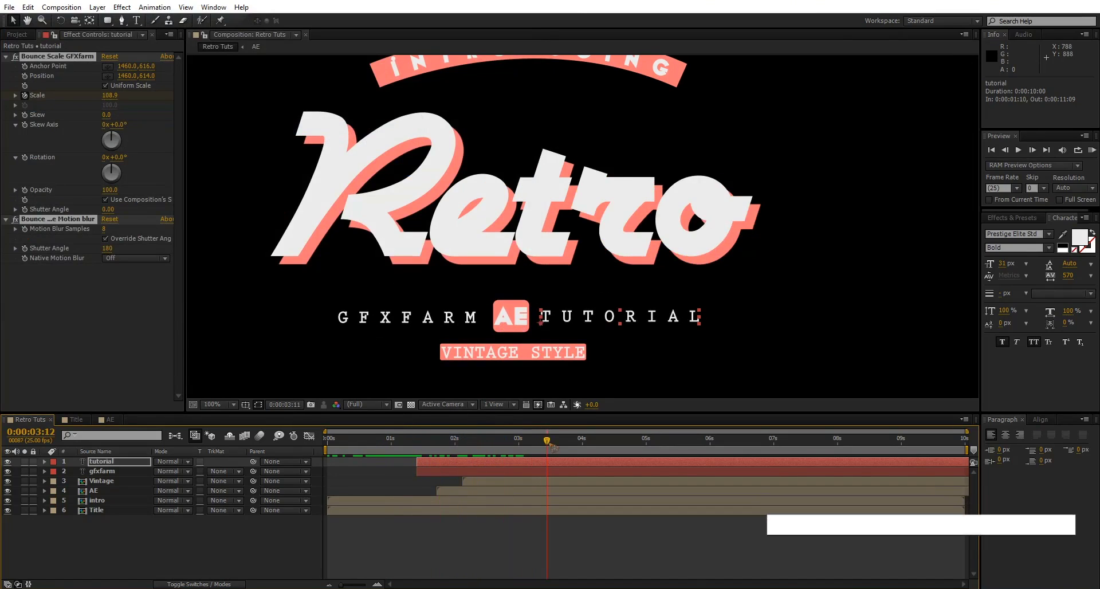
{"action": "left_click", "coordinate": [114, 471]}
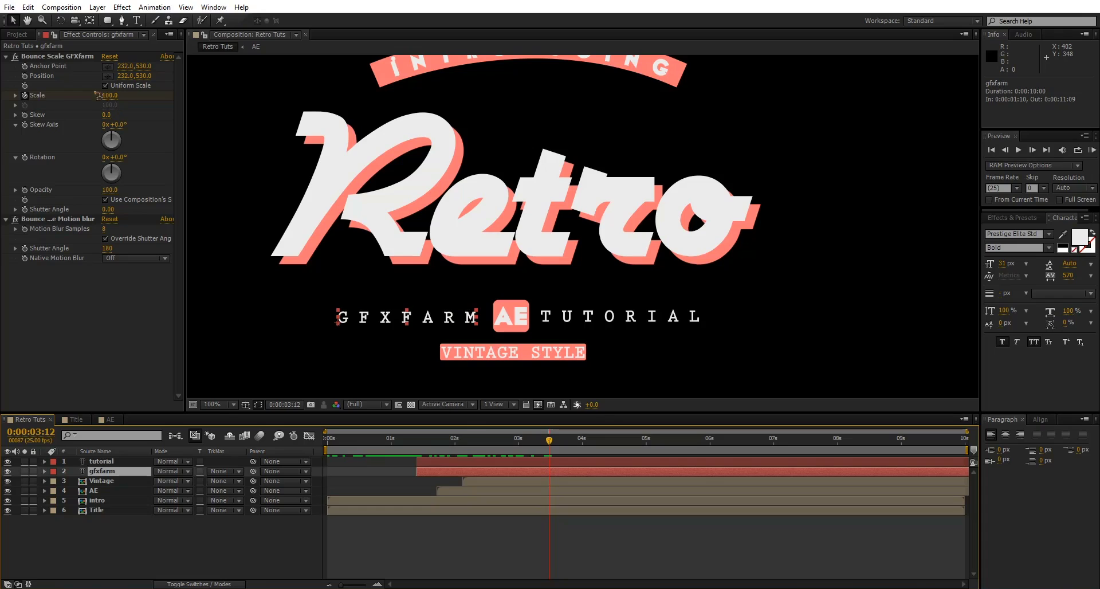
{"action": "left_click", "coordinate": [109, 68]}
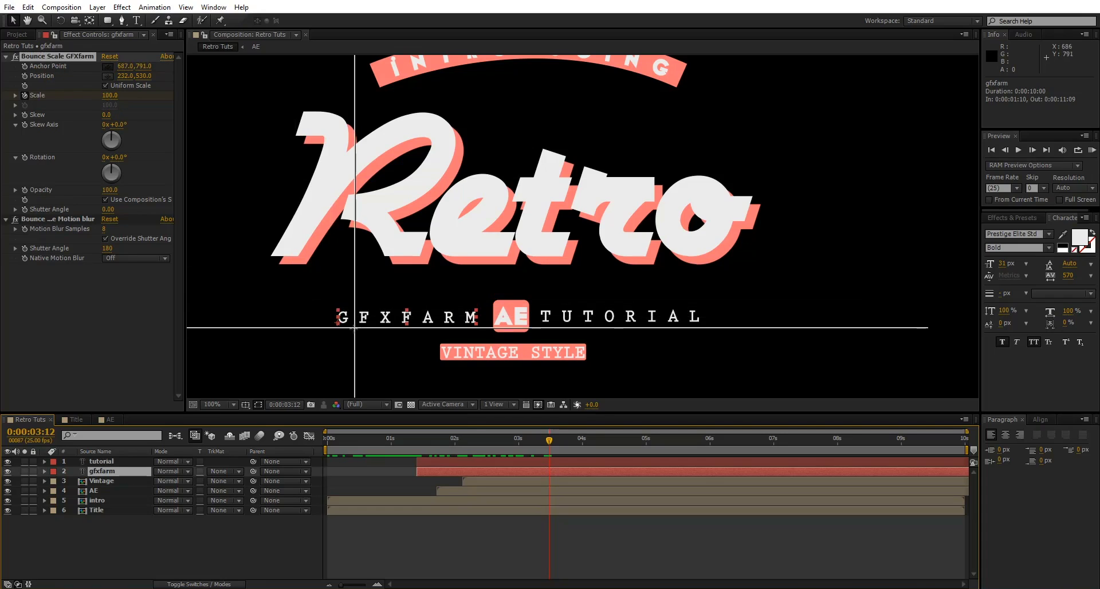
{"action": "left_click", "coordinate": [337, 323]}
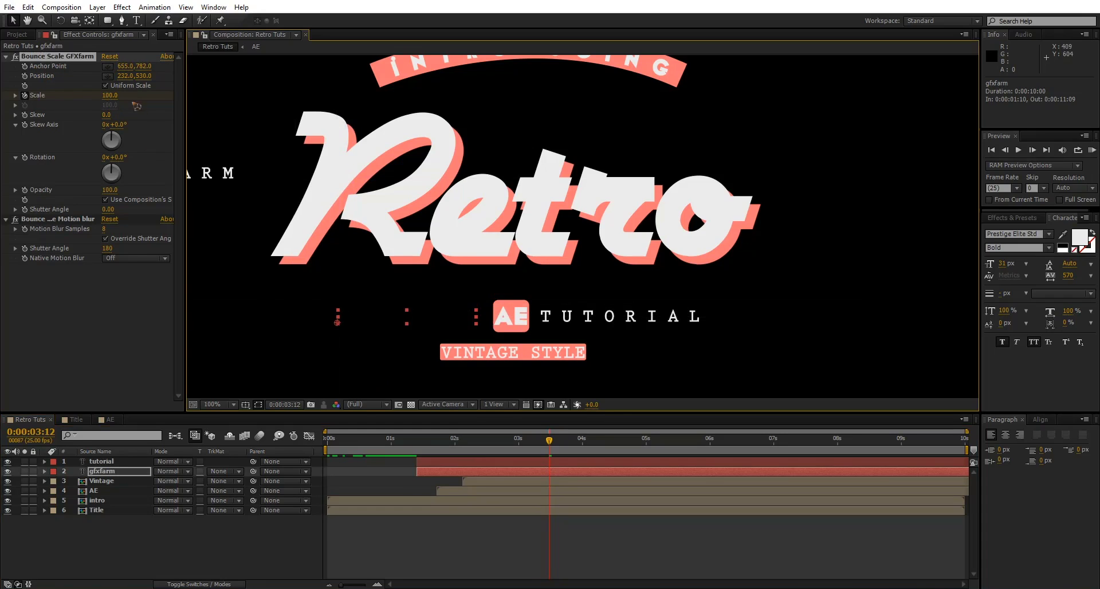
{"action": "left_click", "coordinate": [107, 75]}
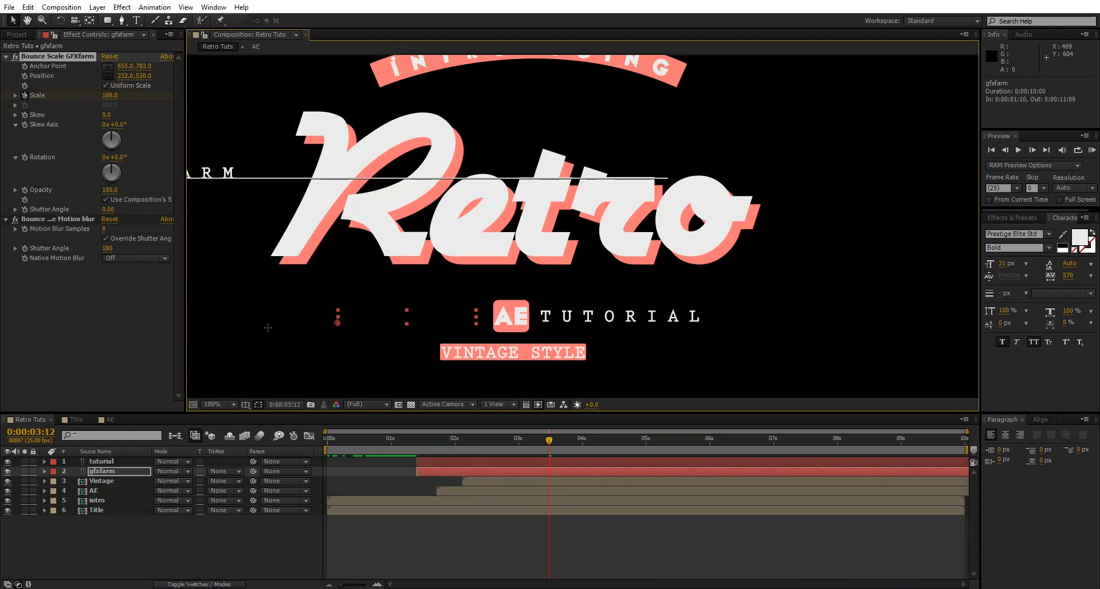
{"action": "left_click", "coordinate": [336, 323]}
- Set the tutorial layer's bounce anchor point to 1287, 783 and position to 1287, 782 at the word's right end, and preview the animation
{"action": "left_click", "coordinate": [446, 462]}
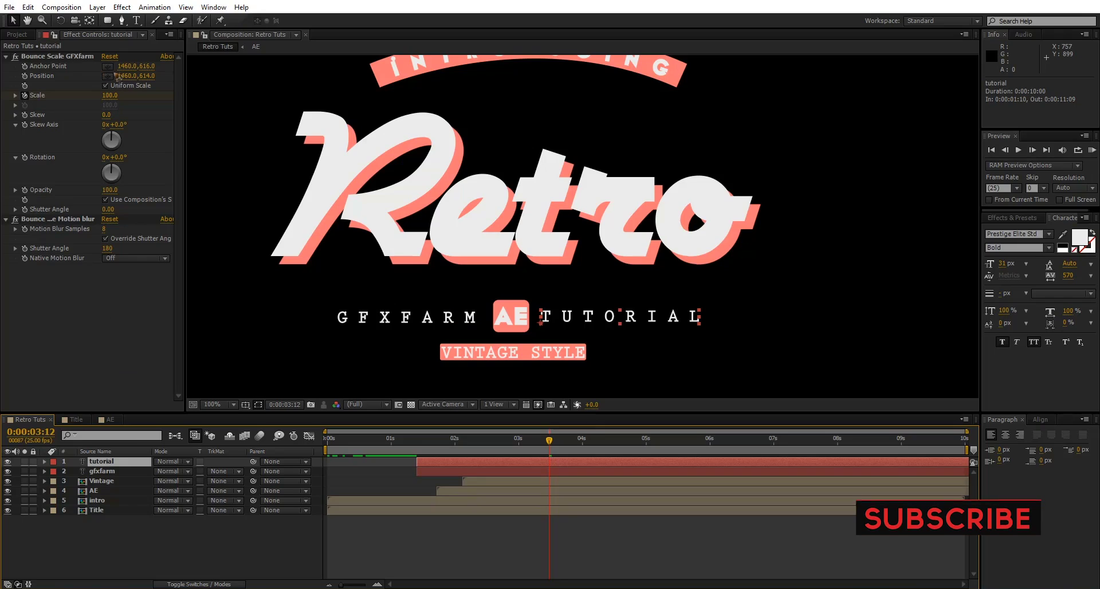
{"action": "left_click", "coordinate": [107, 66]}
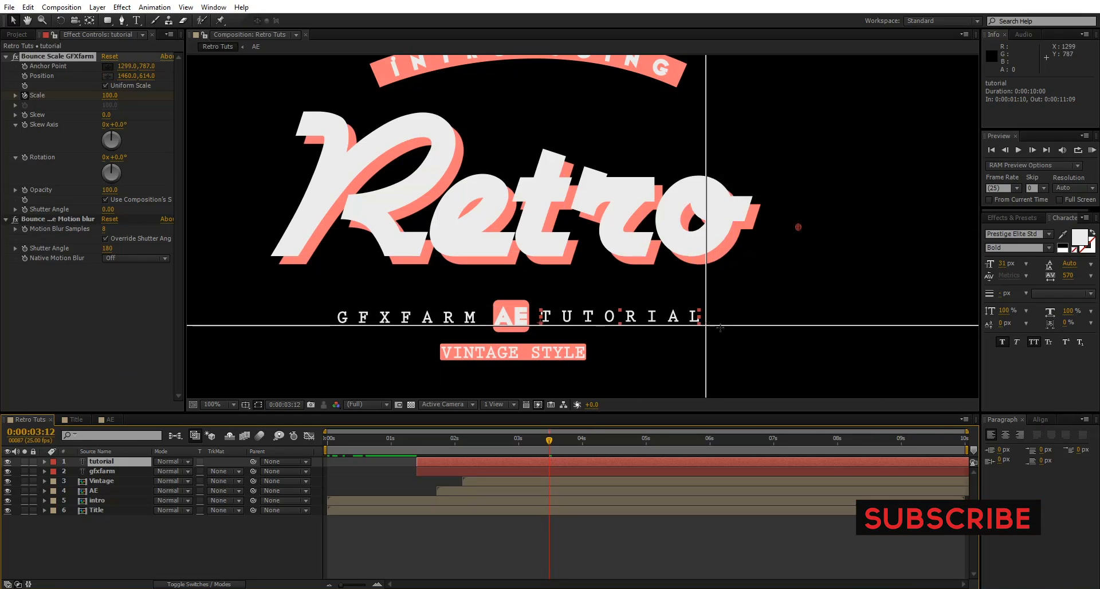
{"action": "left_click", "coordinate": [698, 323]}
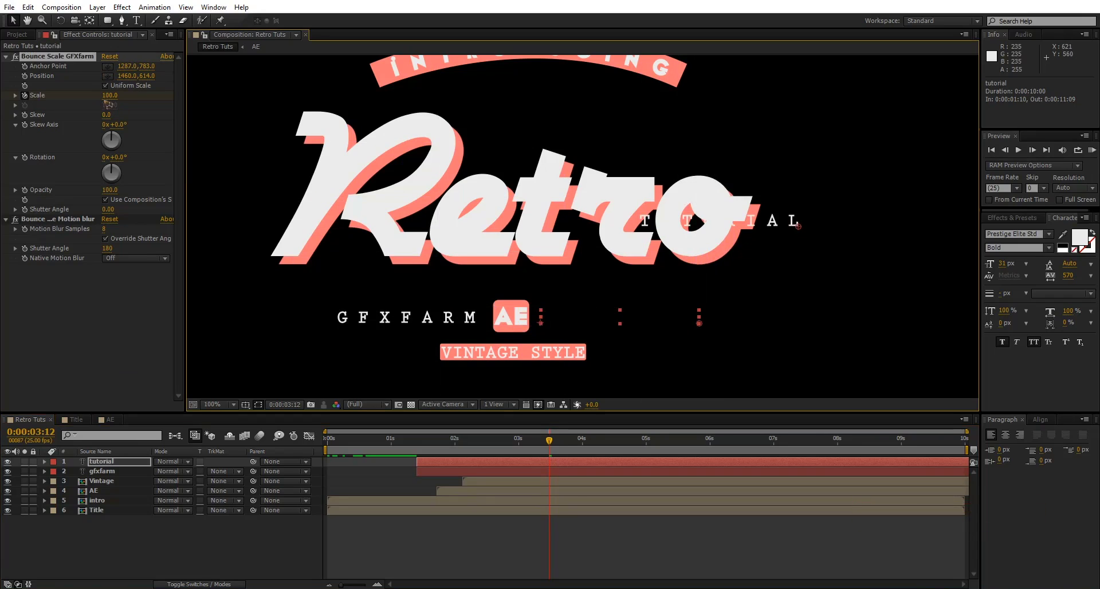
{"action": "left_click", "coordinate": [107, 76]}
{"action": "left_click", "coordinate": [698, 323]}
{"action": "key", "text": "Home"}
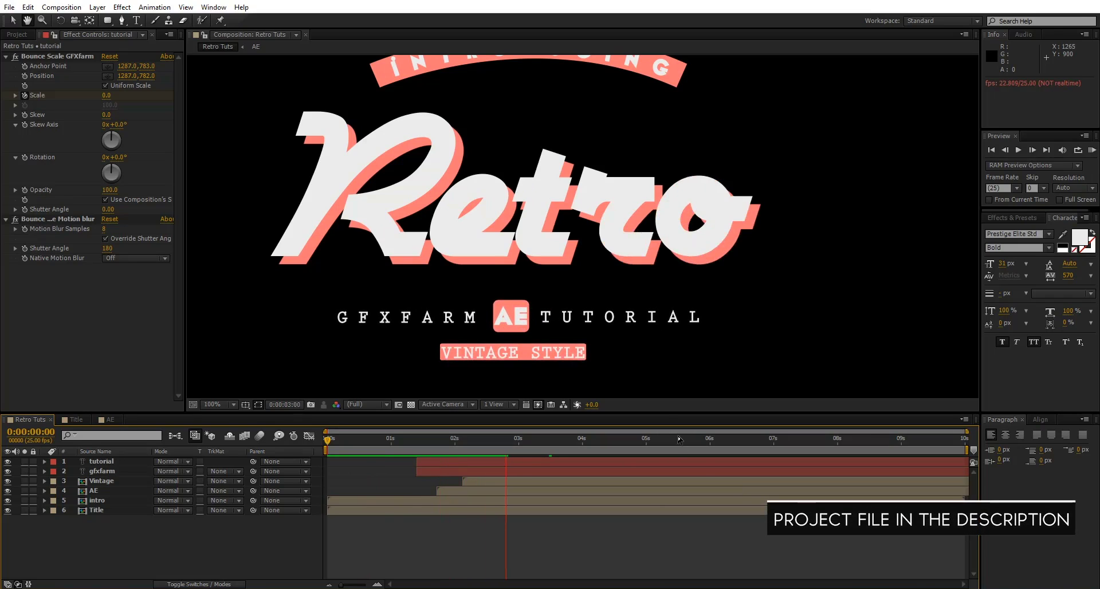
{"action": "key", "text": "space"}
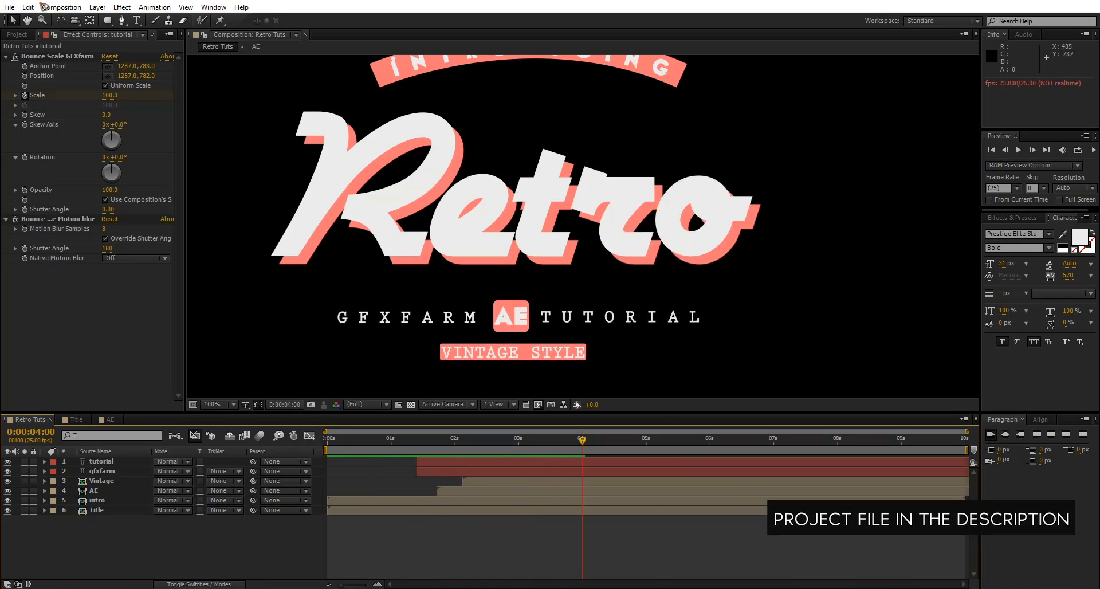
- Create a 1920 × 1080 px solid named BG in dark blue 11182E and place it beneath all other layers
{"action": "left_click", "coordinate": [97, 7]}
{"action": "mouse_move", "coordinate": [142, 23]}
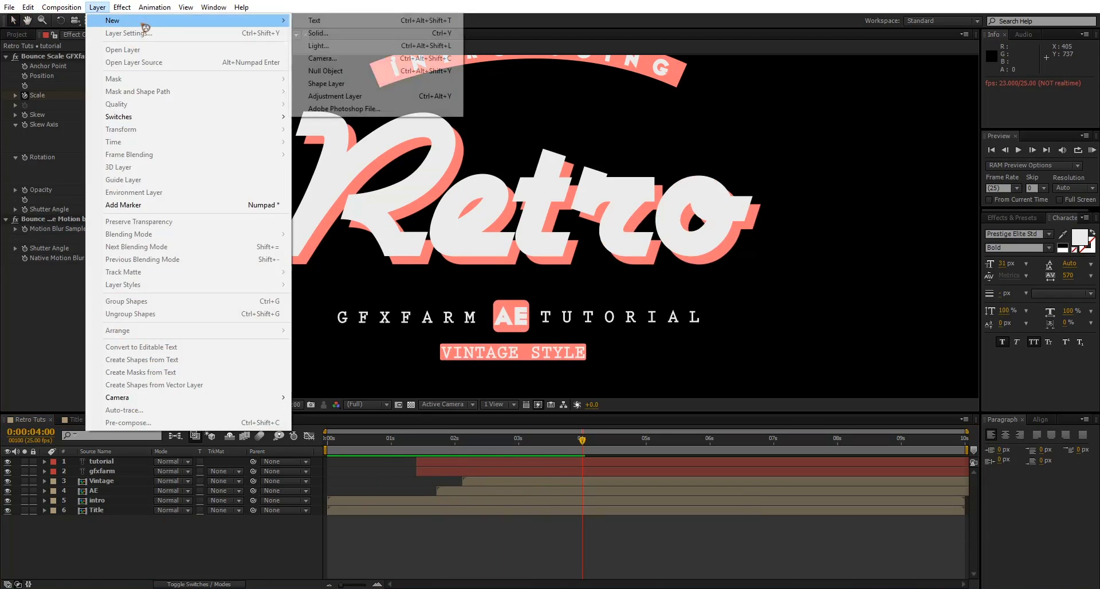
{"action": "left_click", "coordinate": [318, 33]}
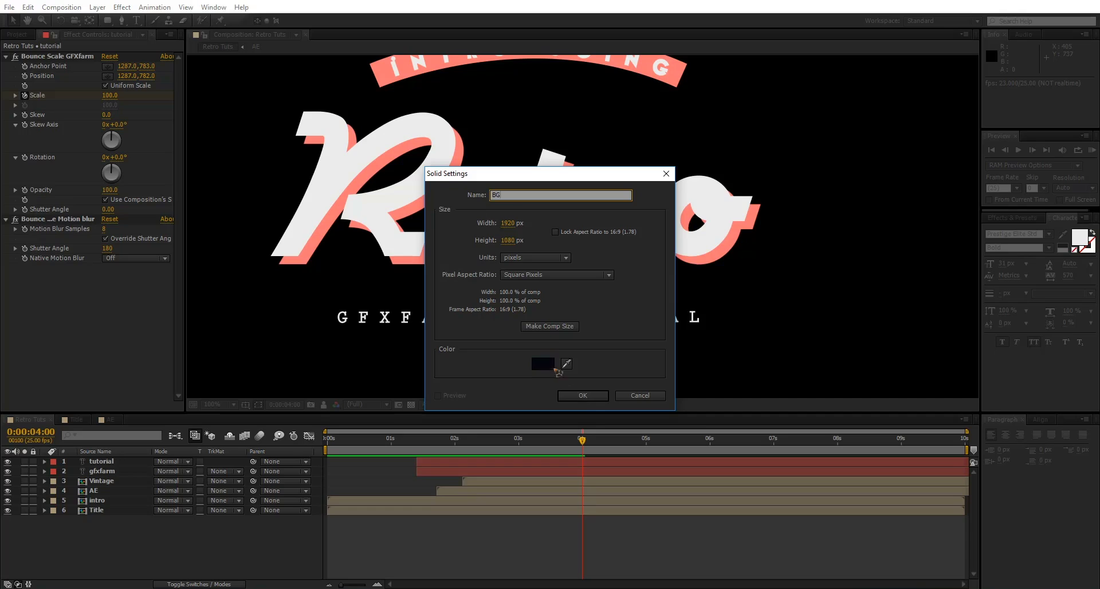
{"action": "left_click", "coordinate": [547, 365]}
{"action": "left_click_drag", "start_coordinate": [719, 438], "coordinate": [718, 425]}
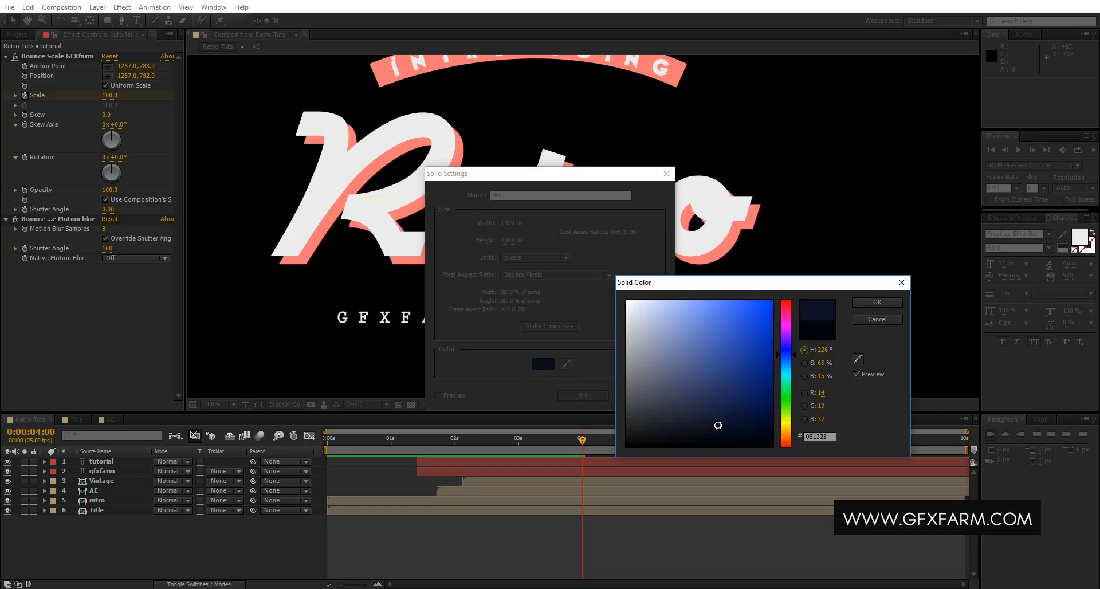
{"action": "left_click", "coordinate": [872, 305]}
{"action": "left_click", "coordinate": [596, 397]}
{"action": "left_click_drag", "start_coordinate": [102, 461], "coordinate": [104, 556]}
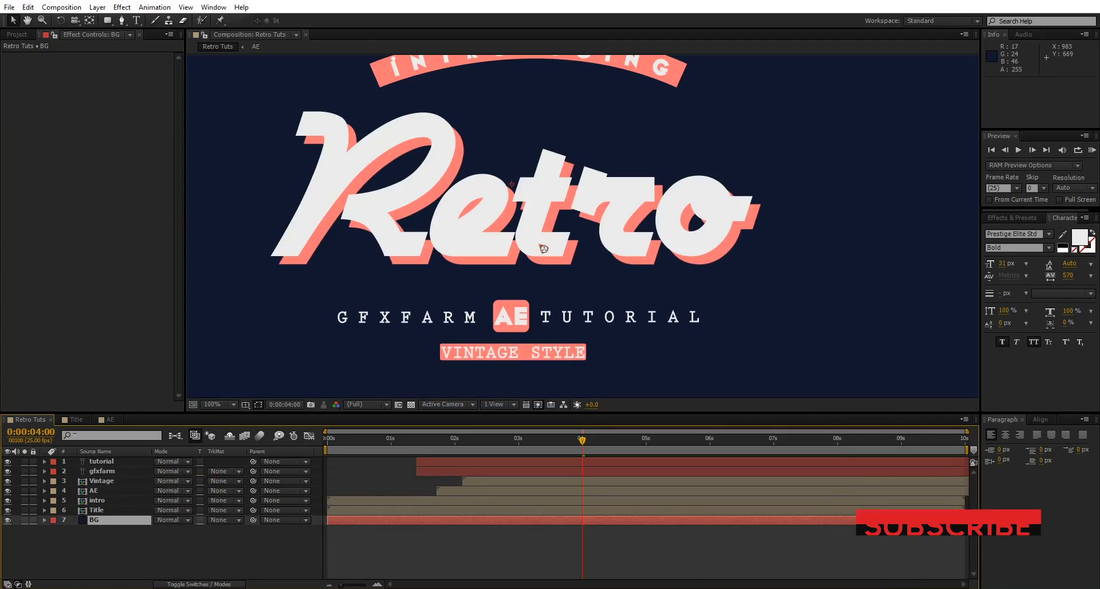
- Preview the whole title animation over the dark blue background with the full frame in view
{"action": "scroll", "coordinate": [544, 249], "scroll_direction": "down", "scroll_amount": 2}
{"action": "left_click", "coordinate": [945, 294]}
{"action": "key", "text": "KP_0"}
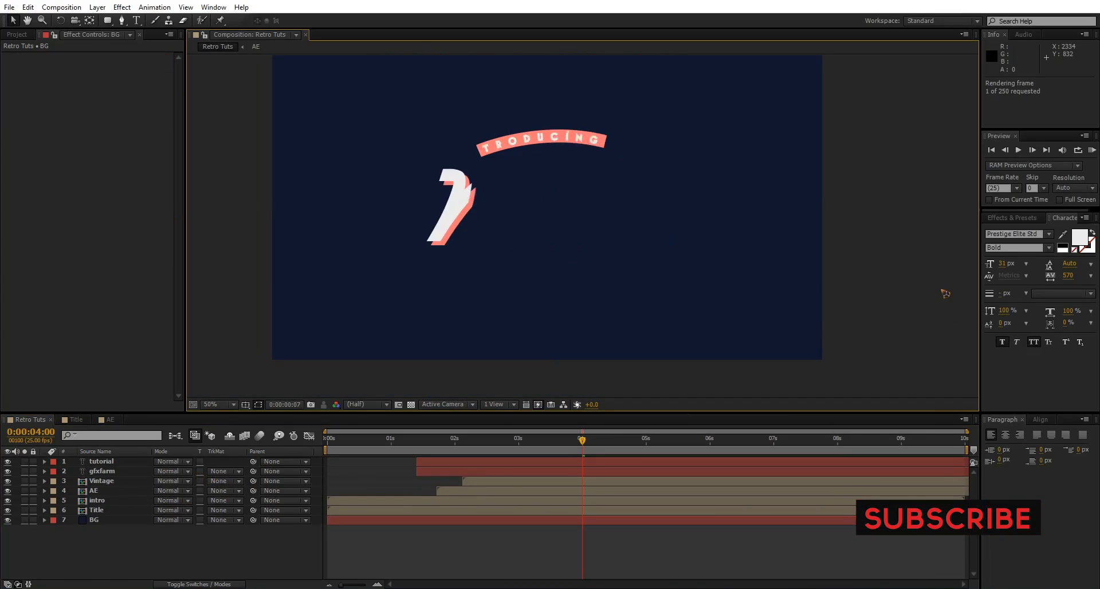